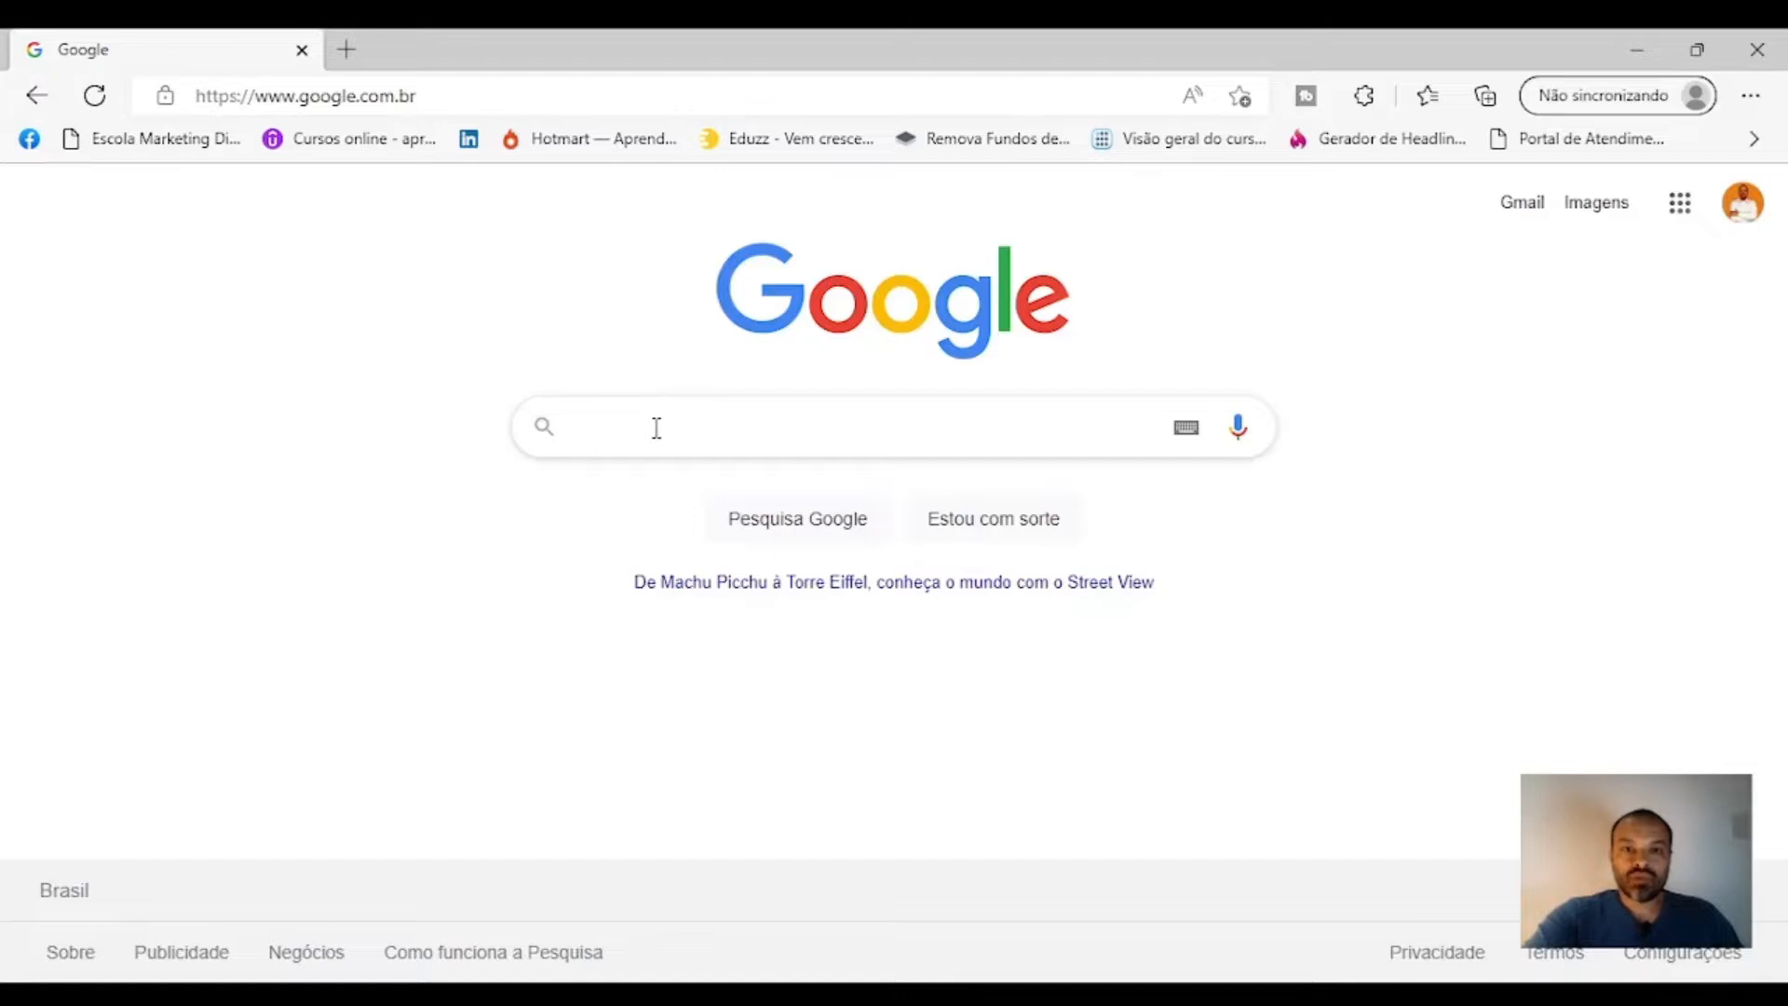
Search Google for "google trends" and open the Google Trends site from the results
left_click(657, 426)
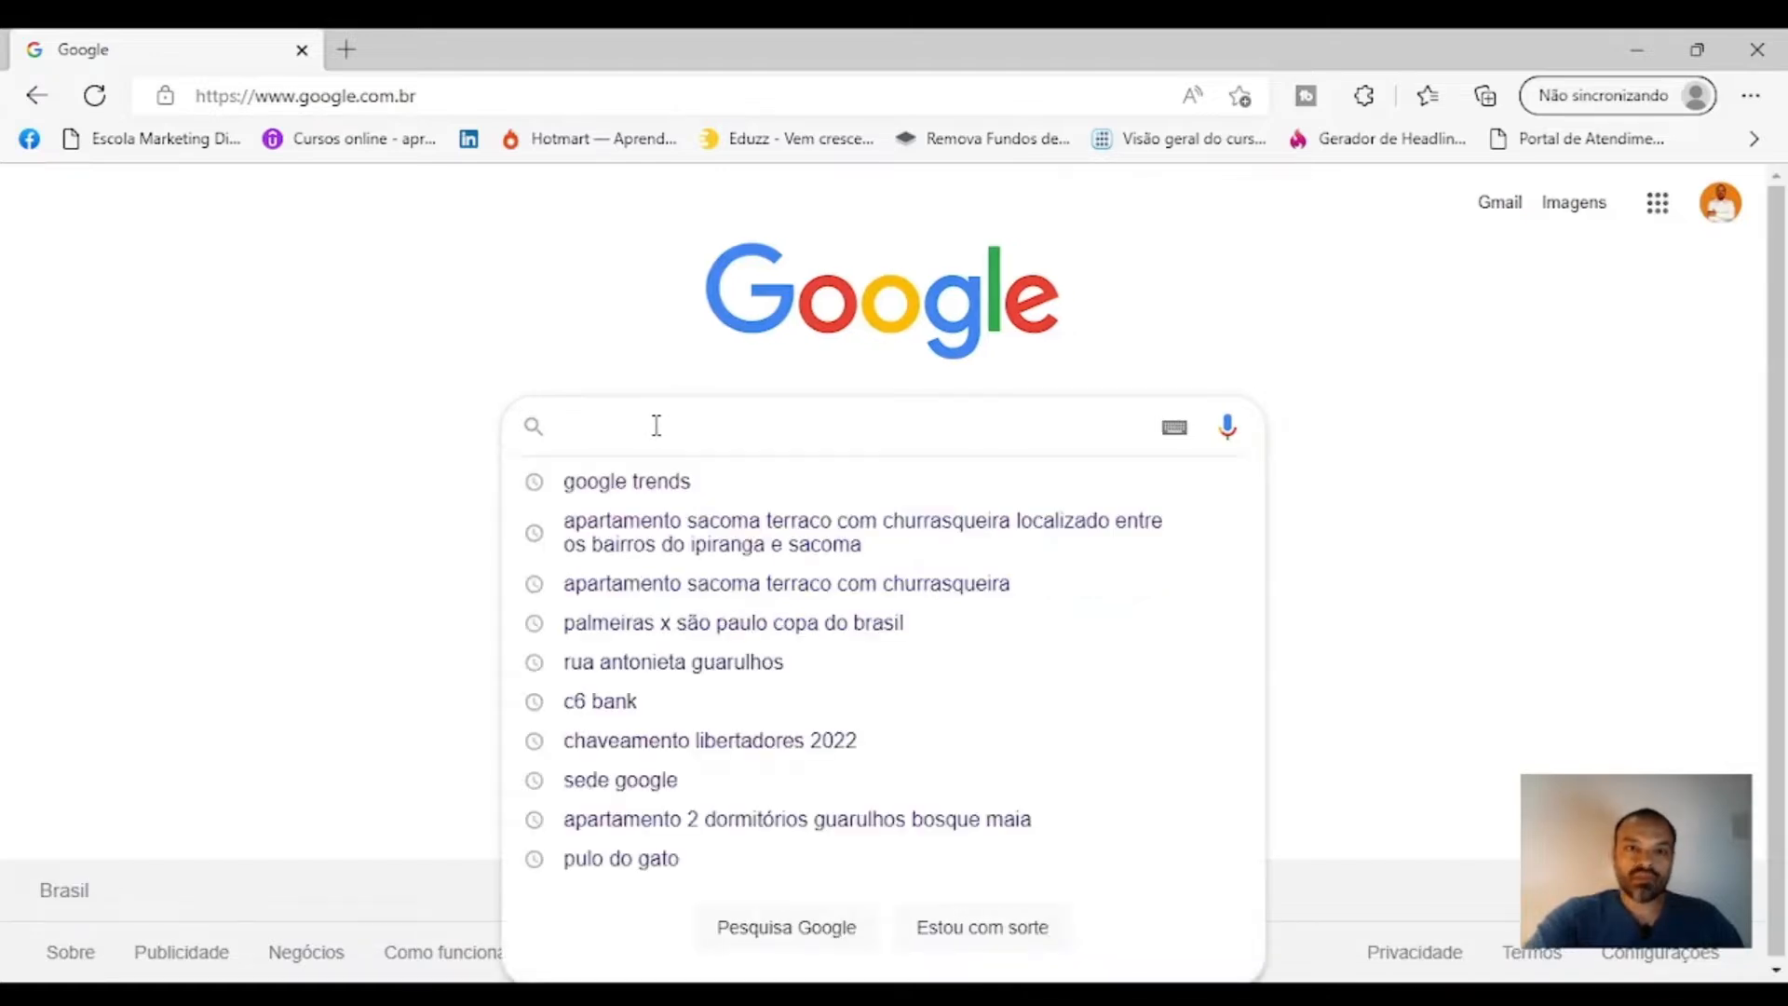
left_click(630, 494)
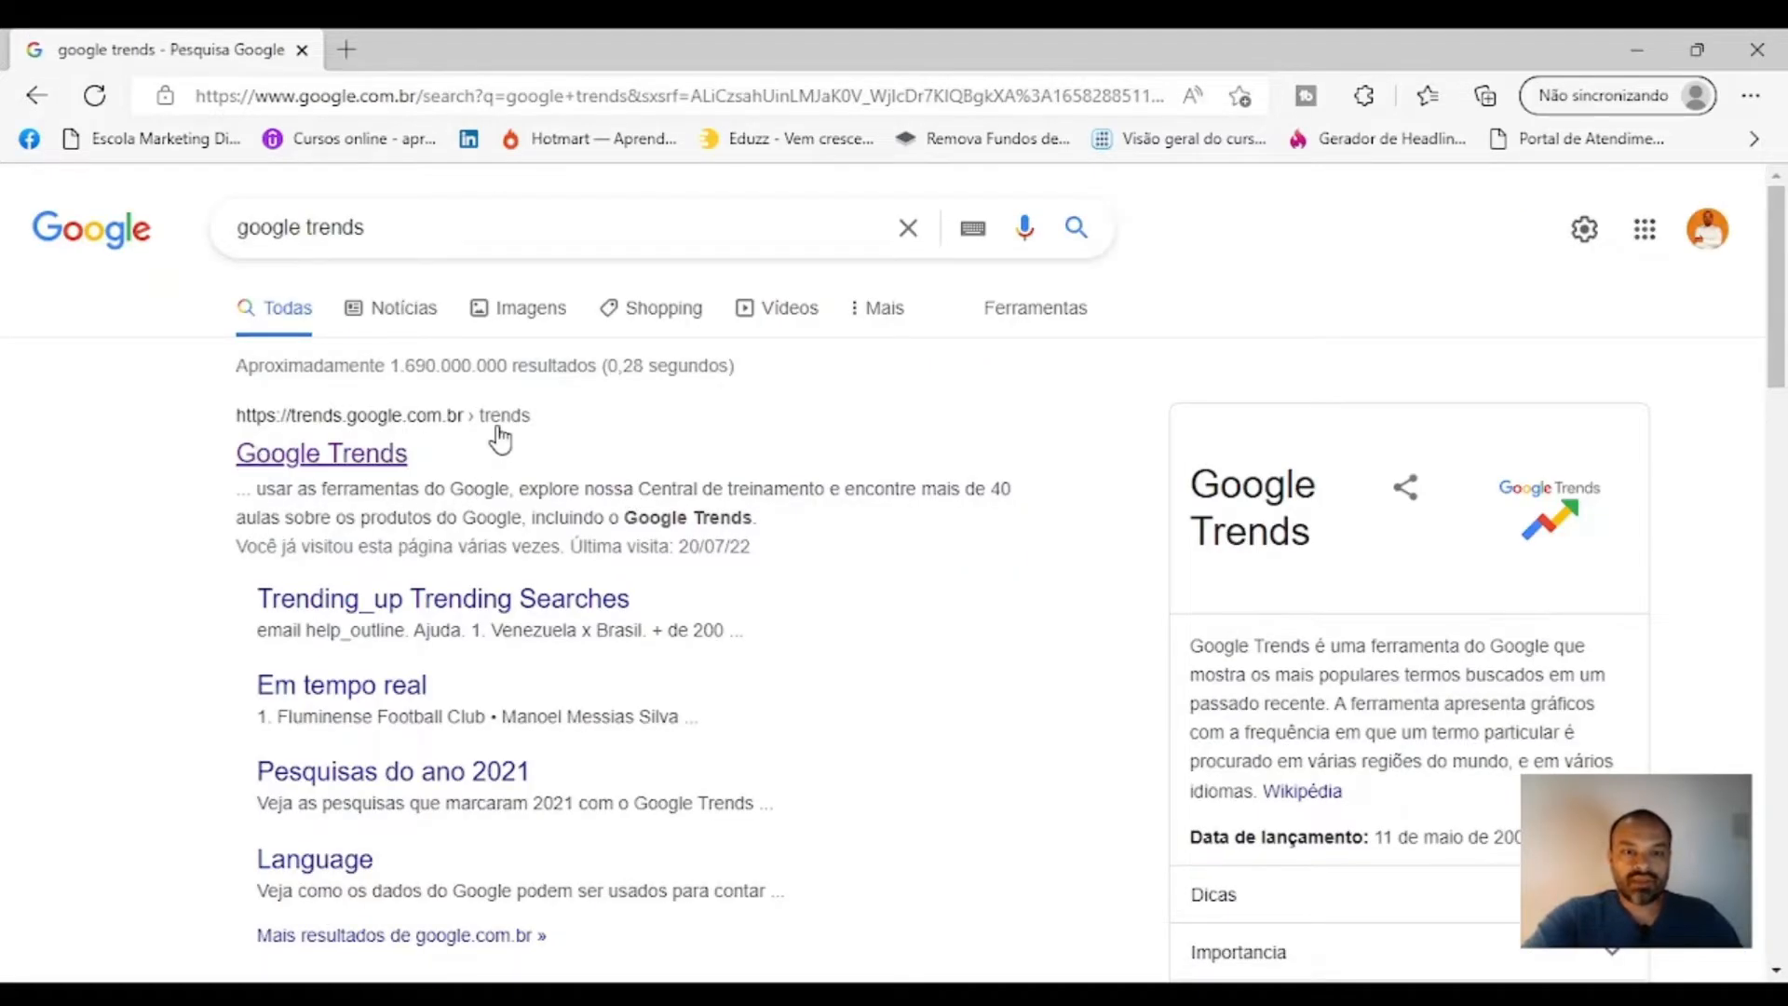
left_click(310, 461)
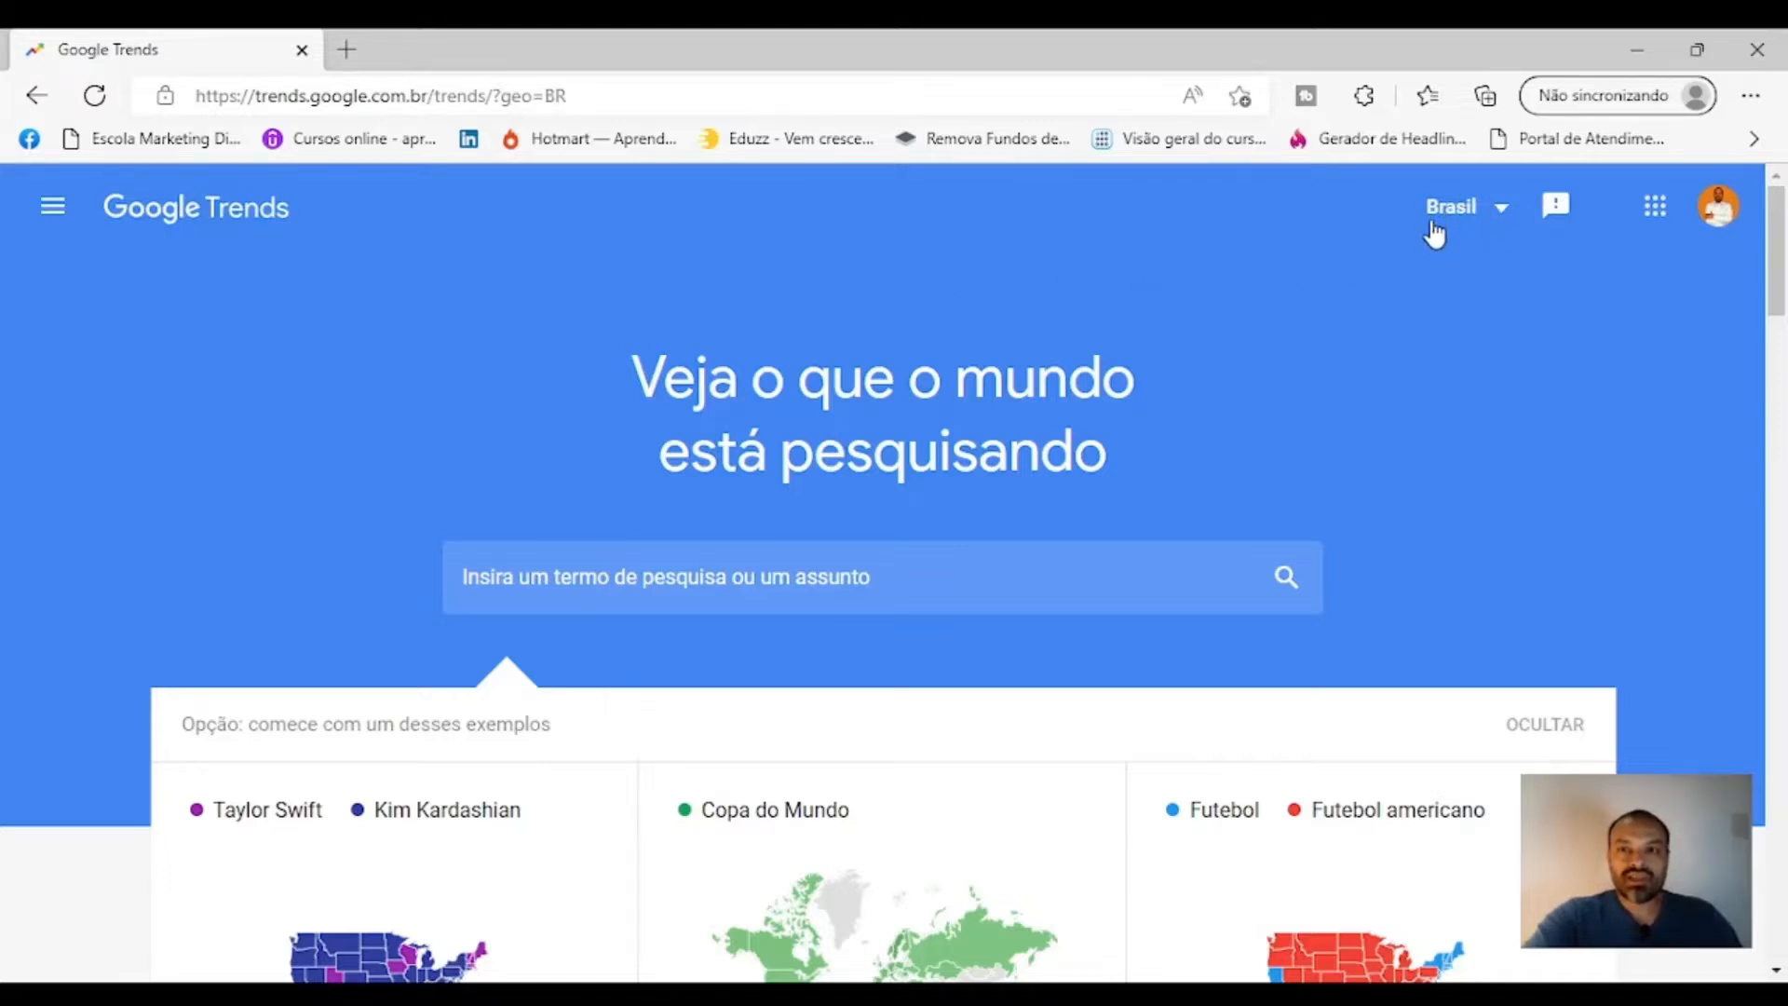
Examine the trending searches for Brazil in the "Pesquisas em alta" section of the Google Trends home page
scroll(1086, 313, "down", 3)
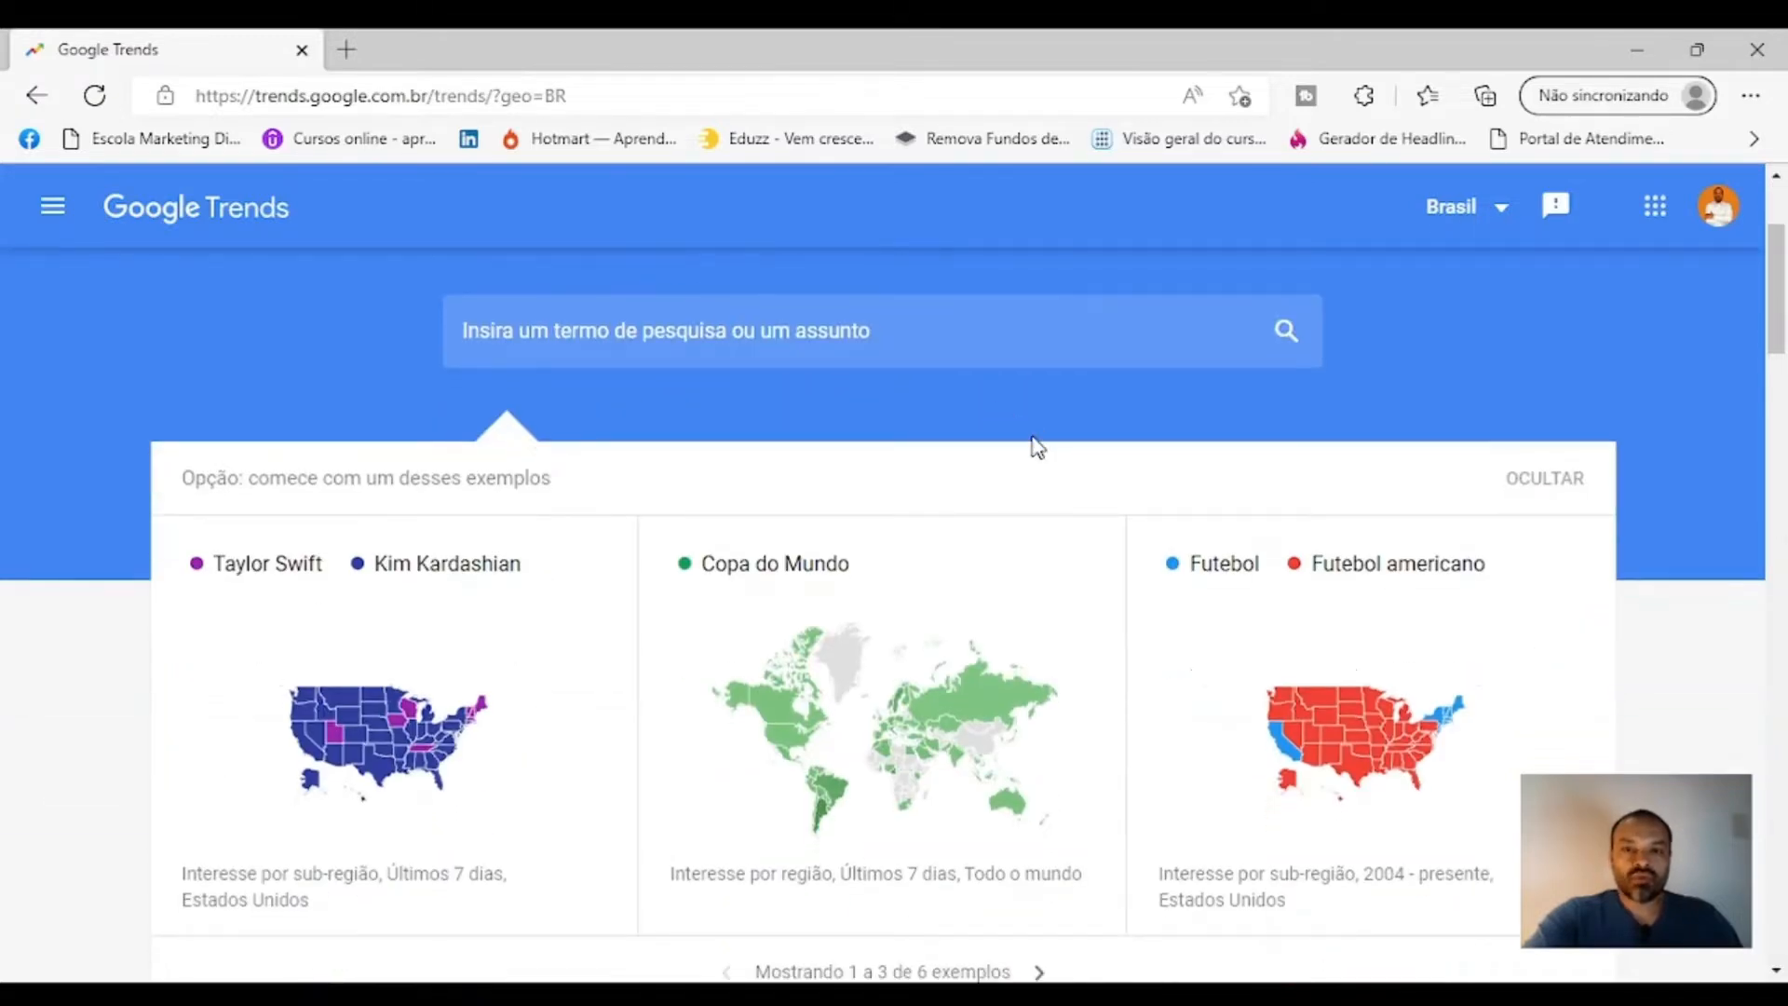
scroll(1030, 449, "down", 7)
scroll(1028, 451, "down", 15)
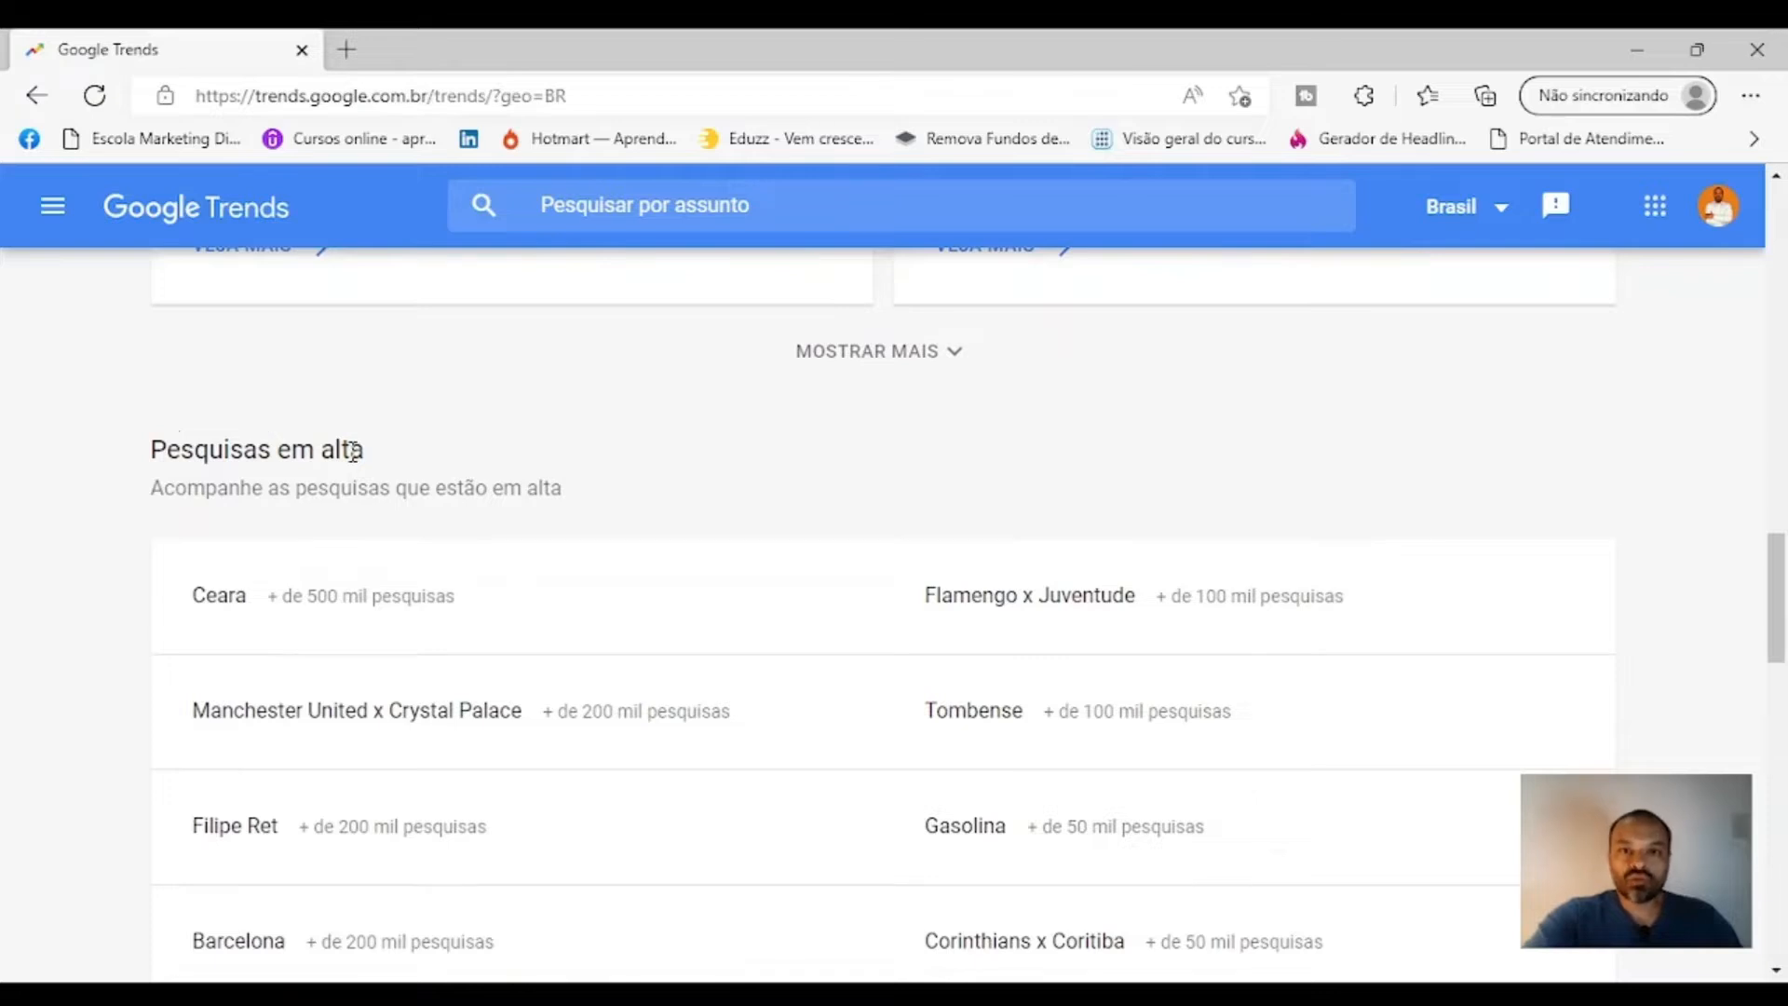
scroll(396, 470, "down", 1)
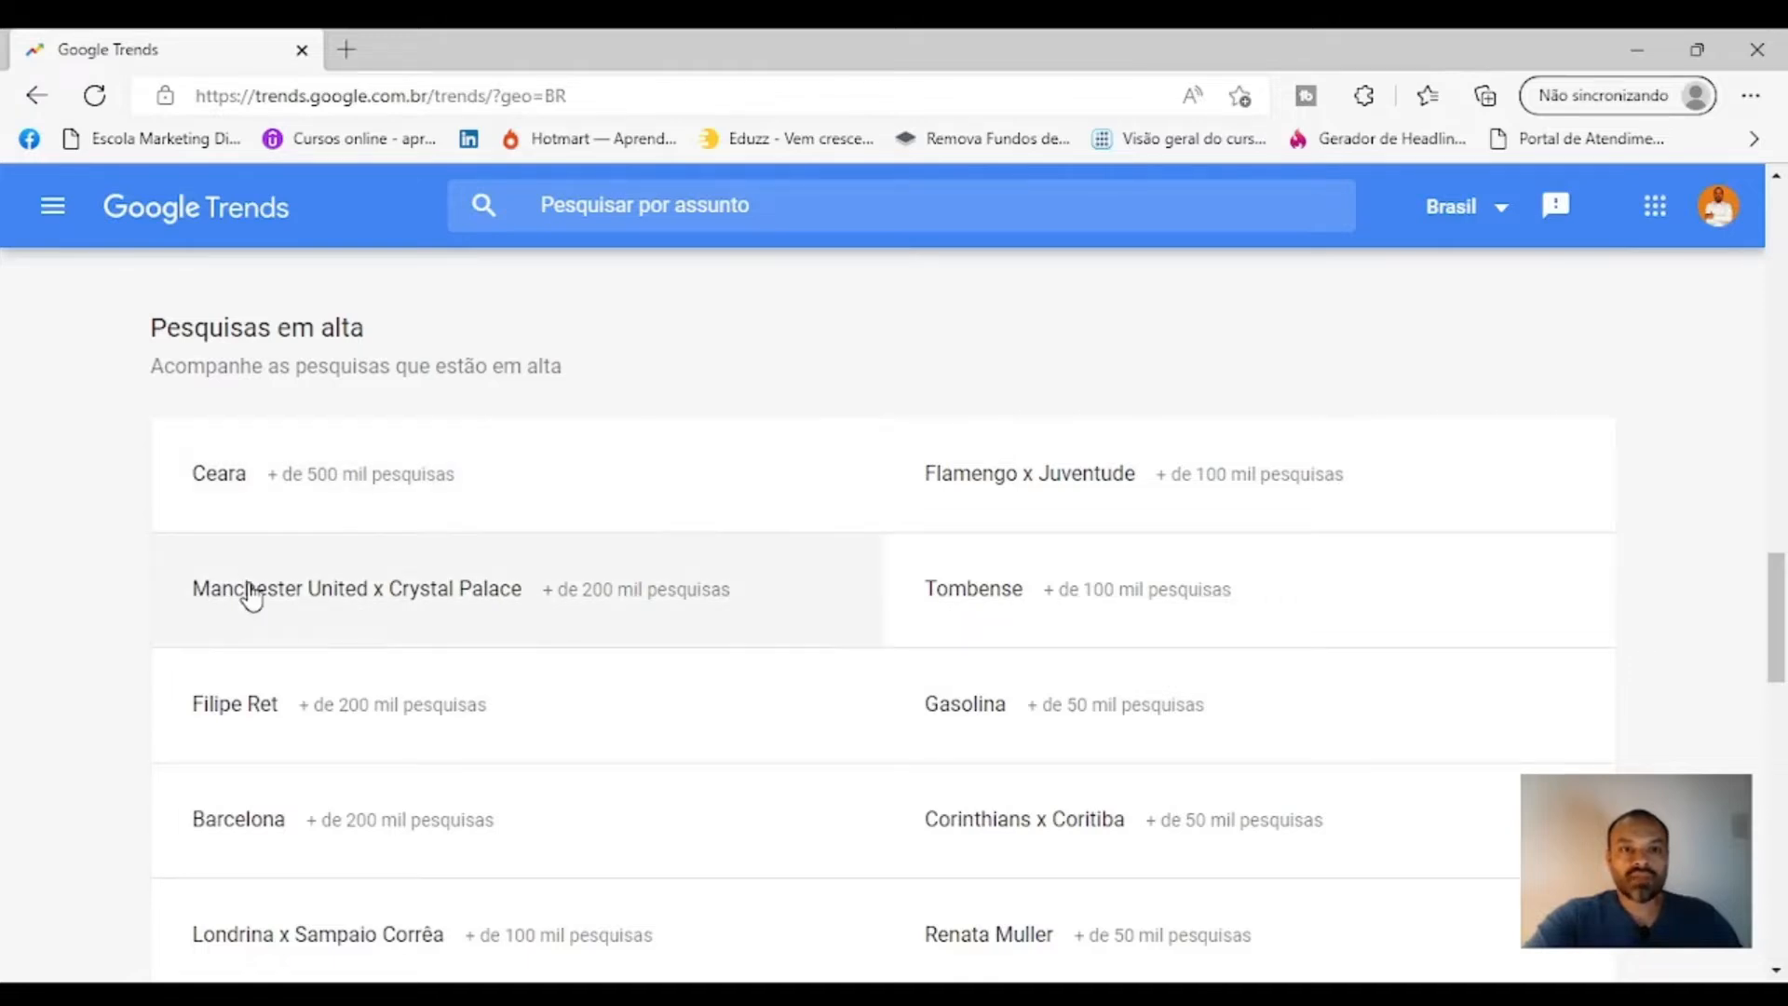
scroll(248, 587, "down", 1)
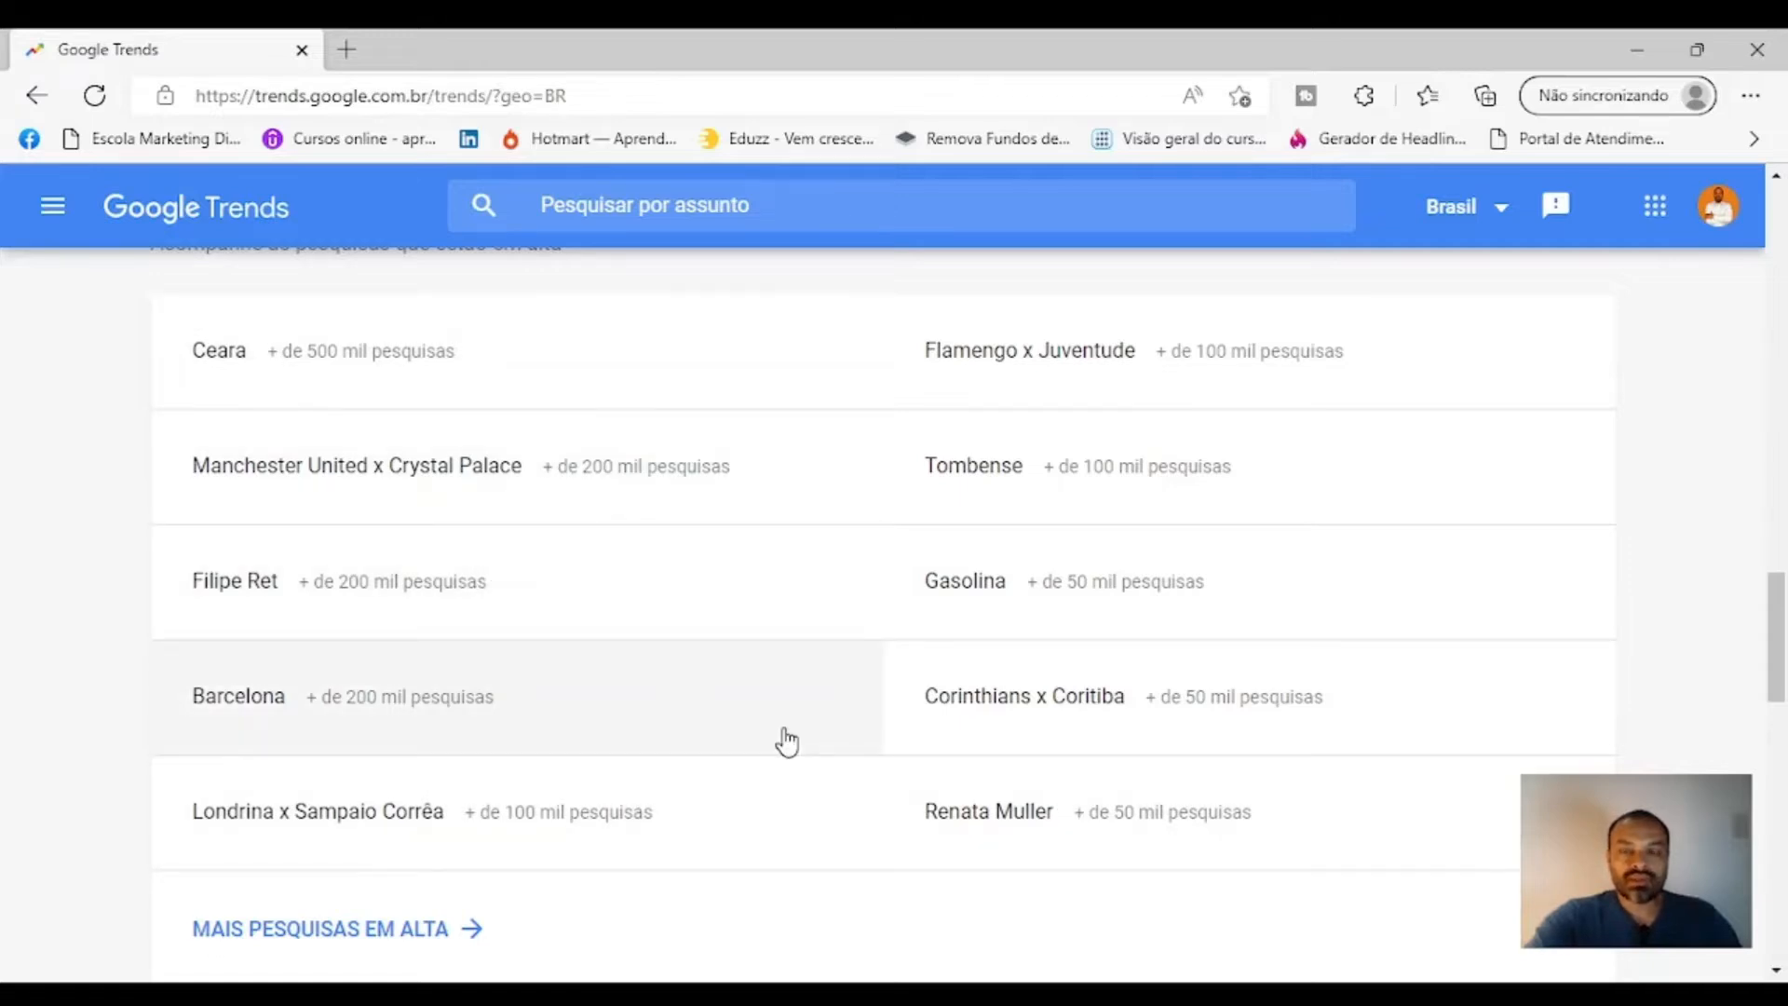
scroll(685, 676, "down", 1)
scroll(684, 678, "up", 1)
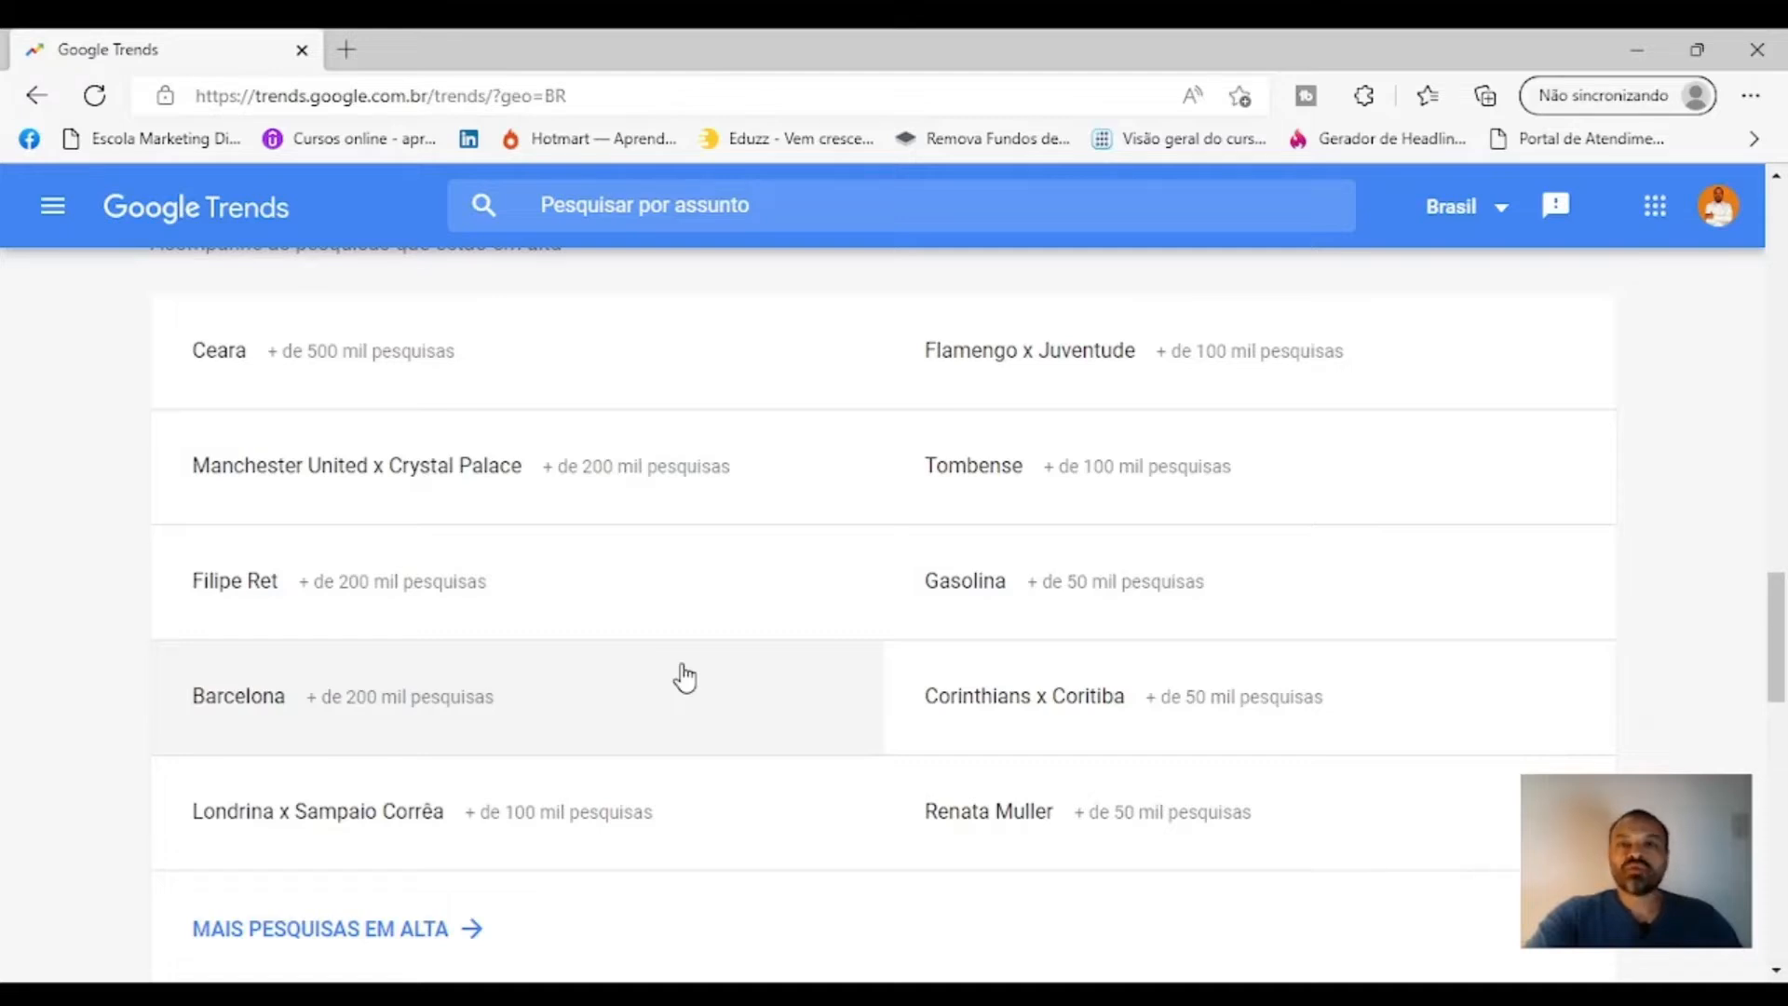
Explore "apartamento" as a search term (Termo de pesquisa) in Google Trends
left_click(656, 214)
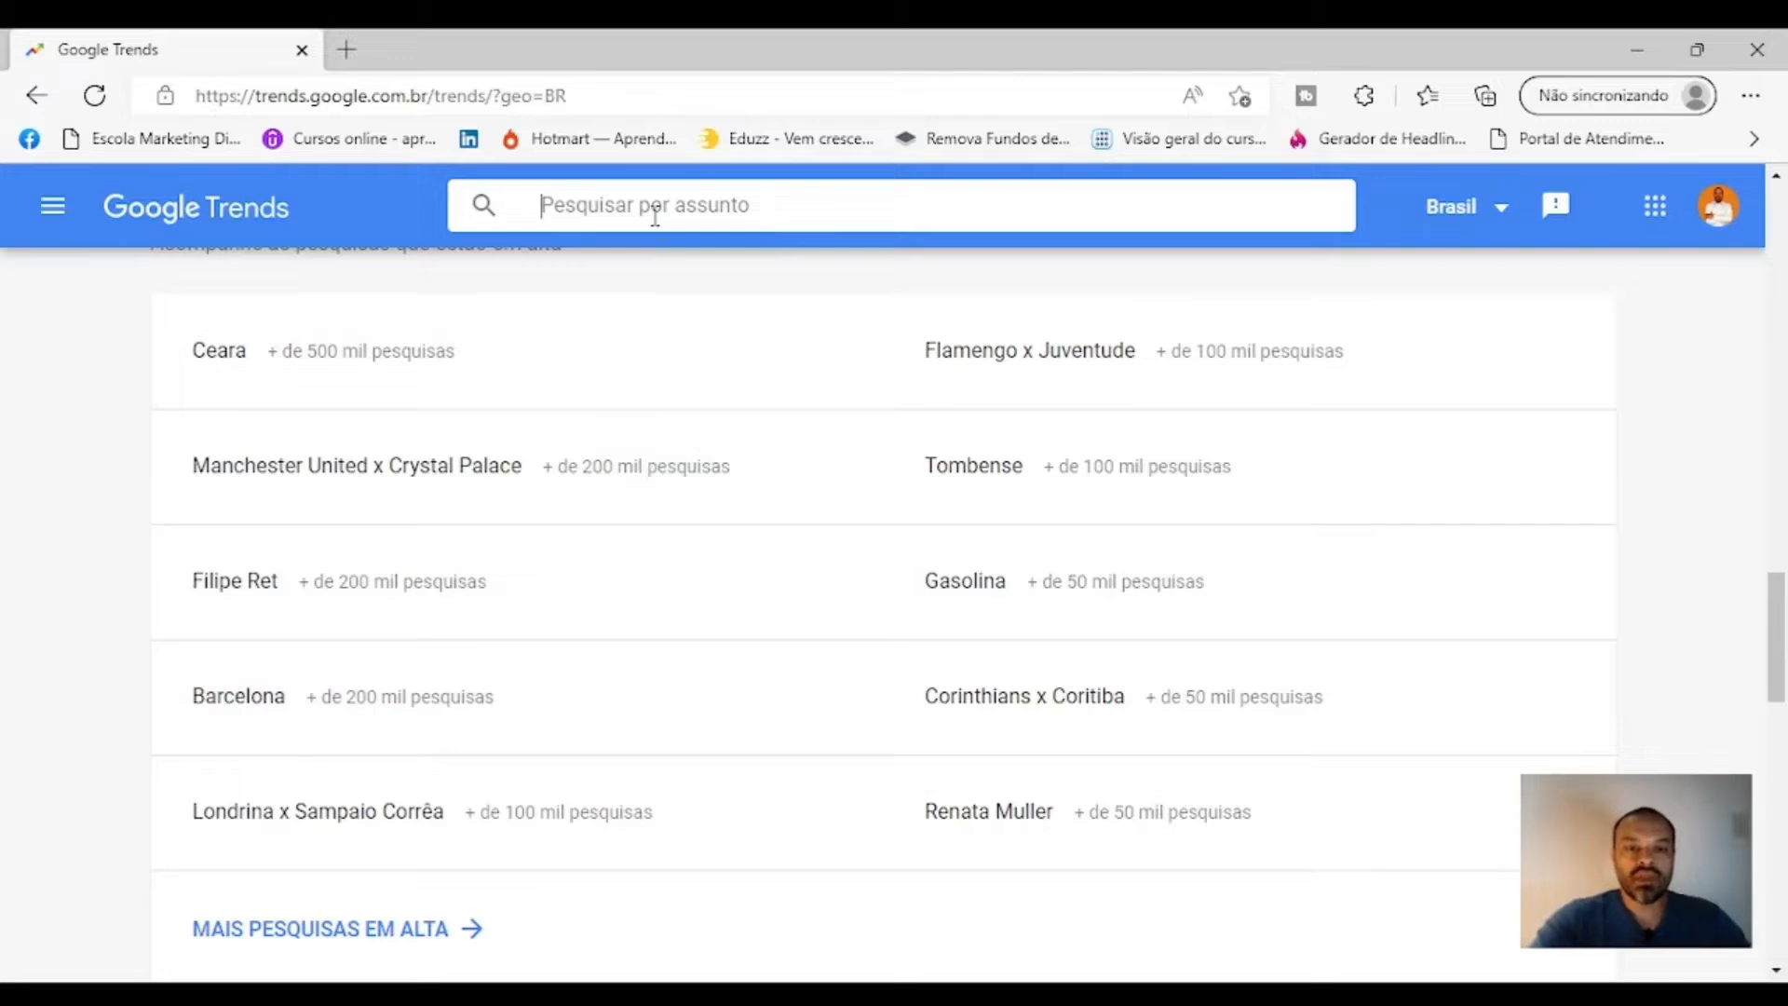
type("ap")
scroll(656, 214, "down", 4)
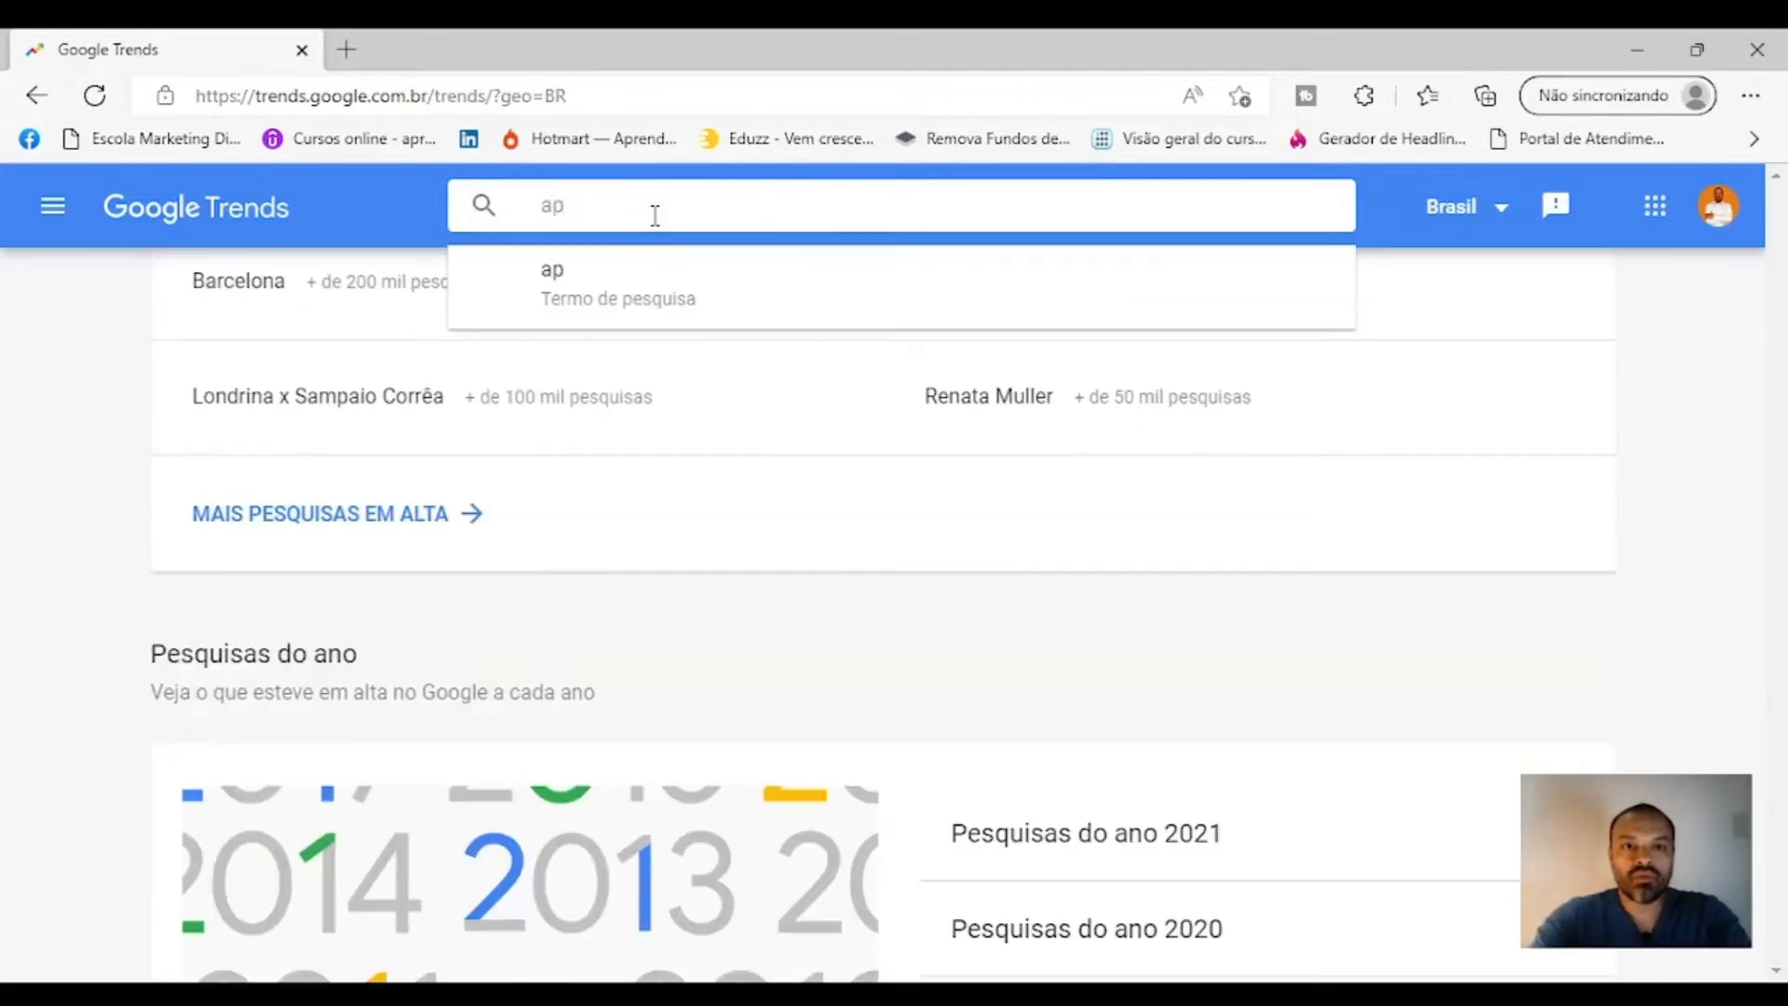
type("artamen")
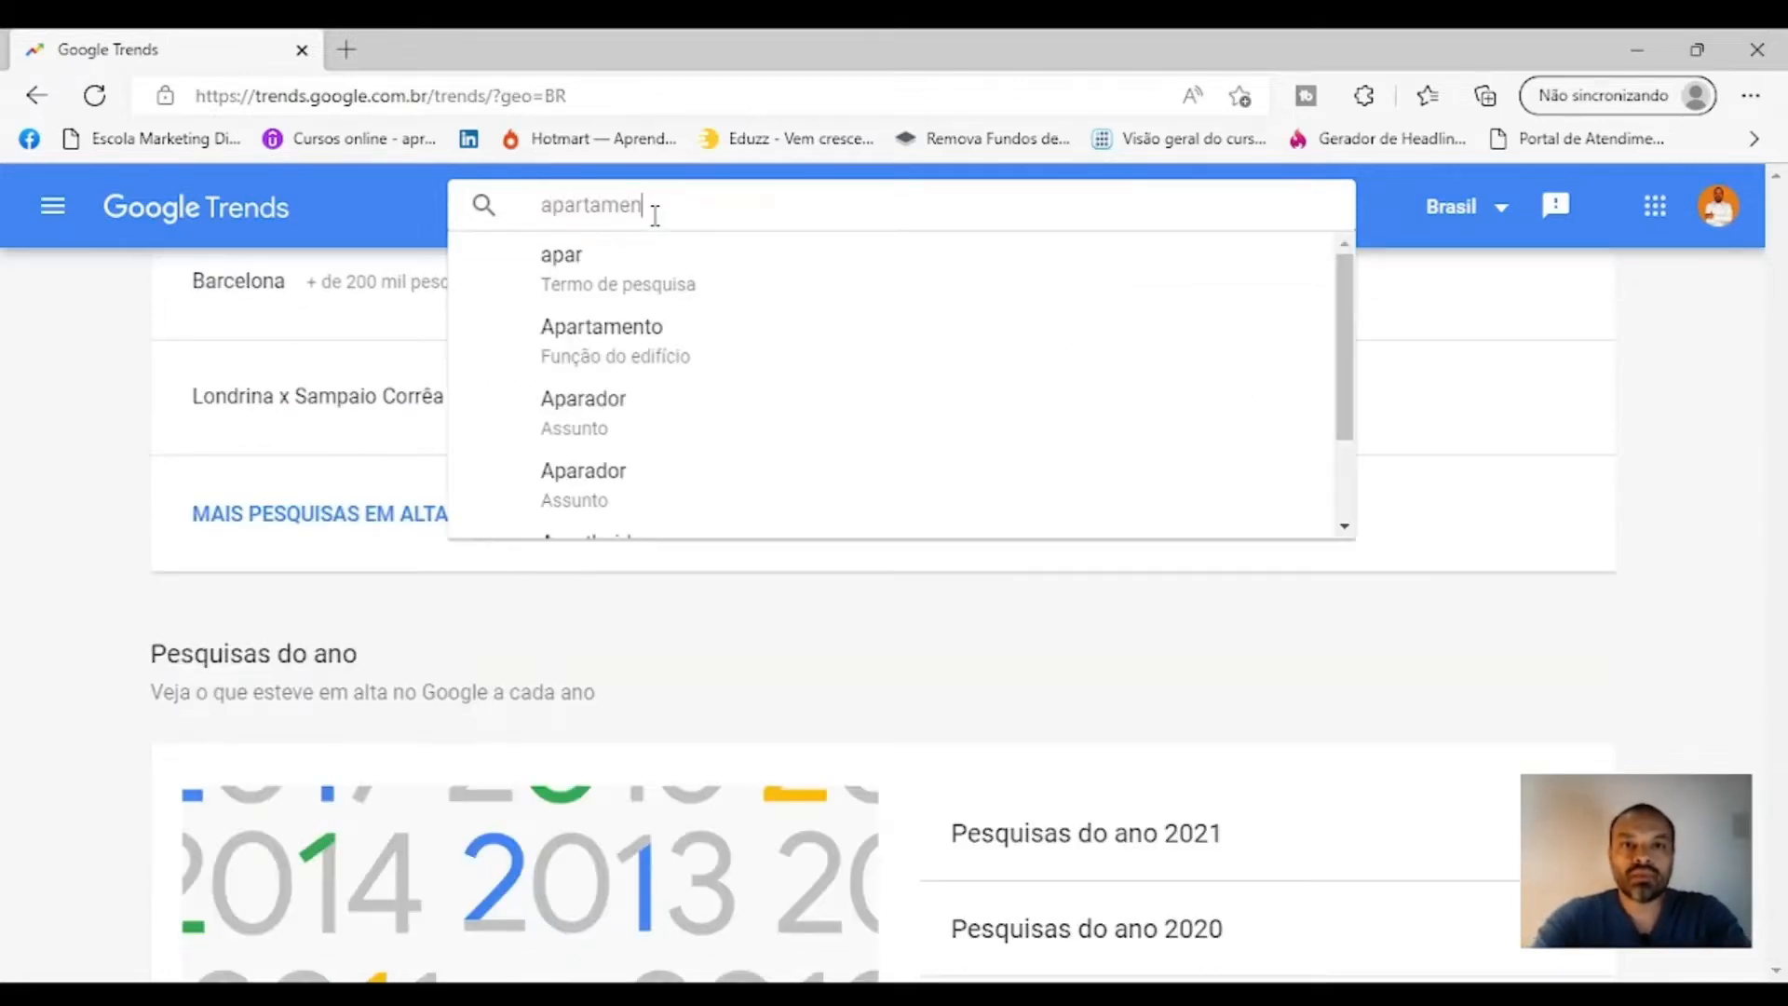
type("oto")
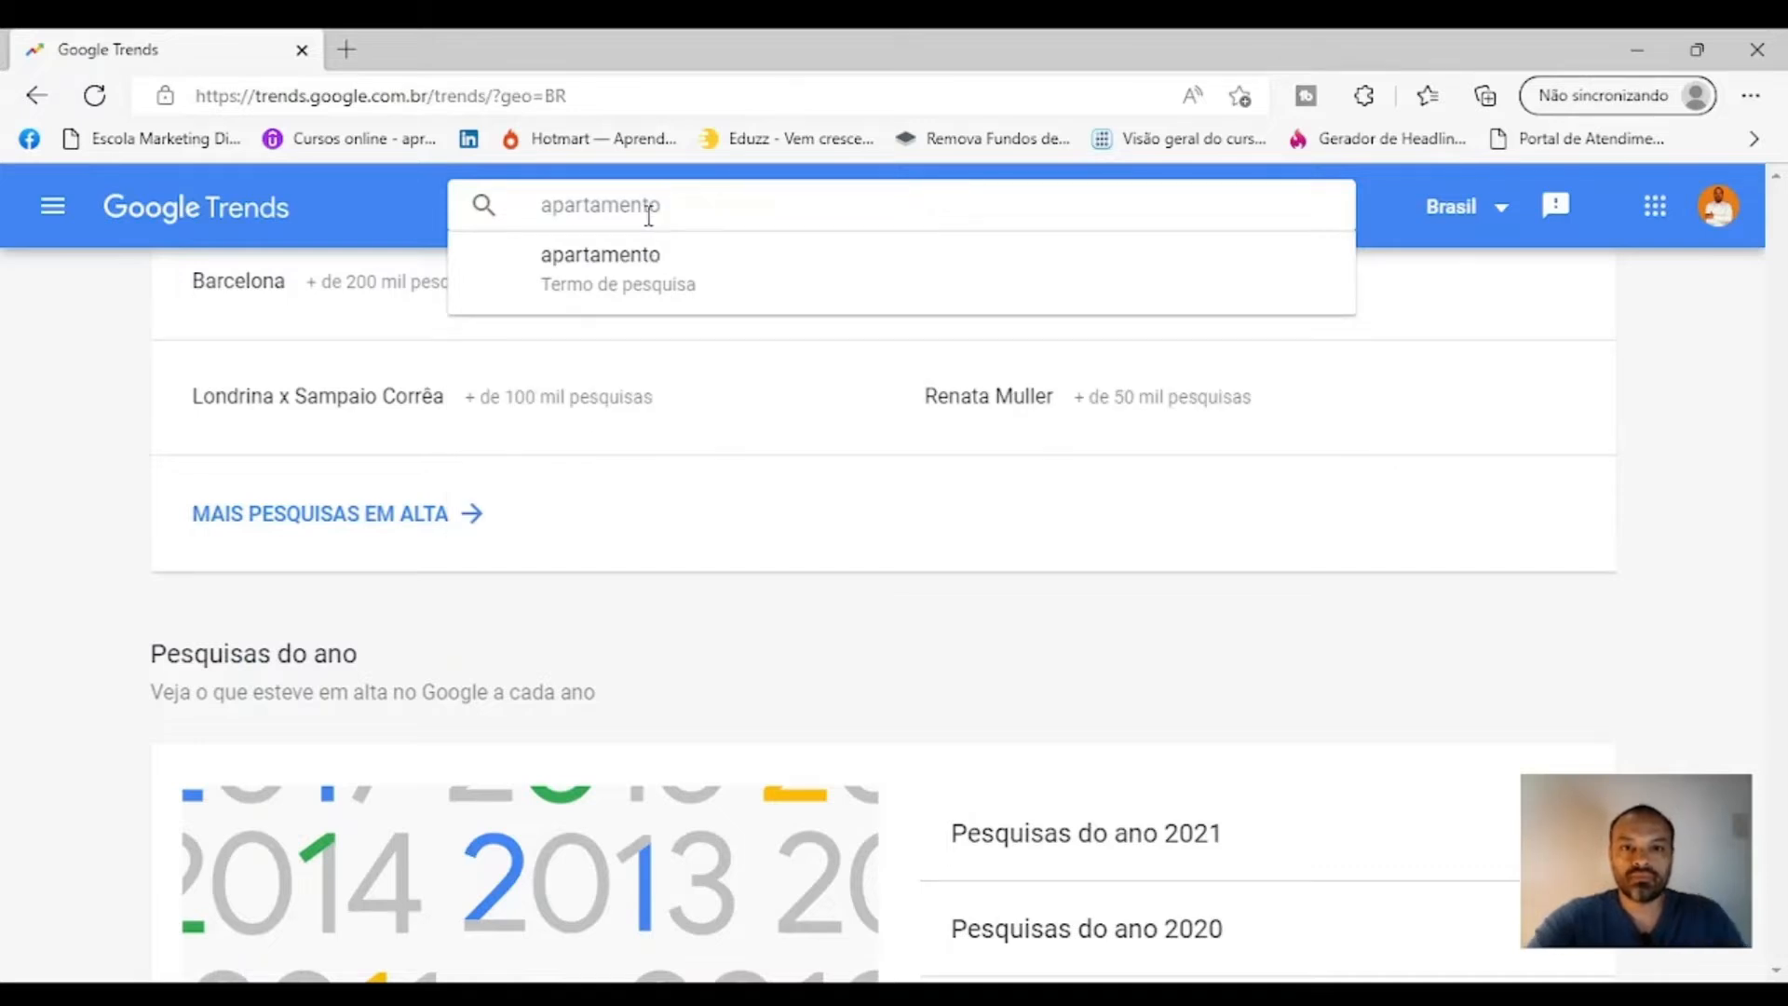
left_click(581, 283)
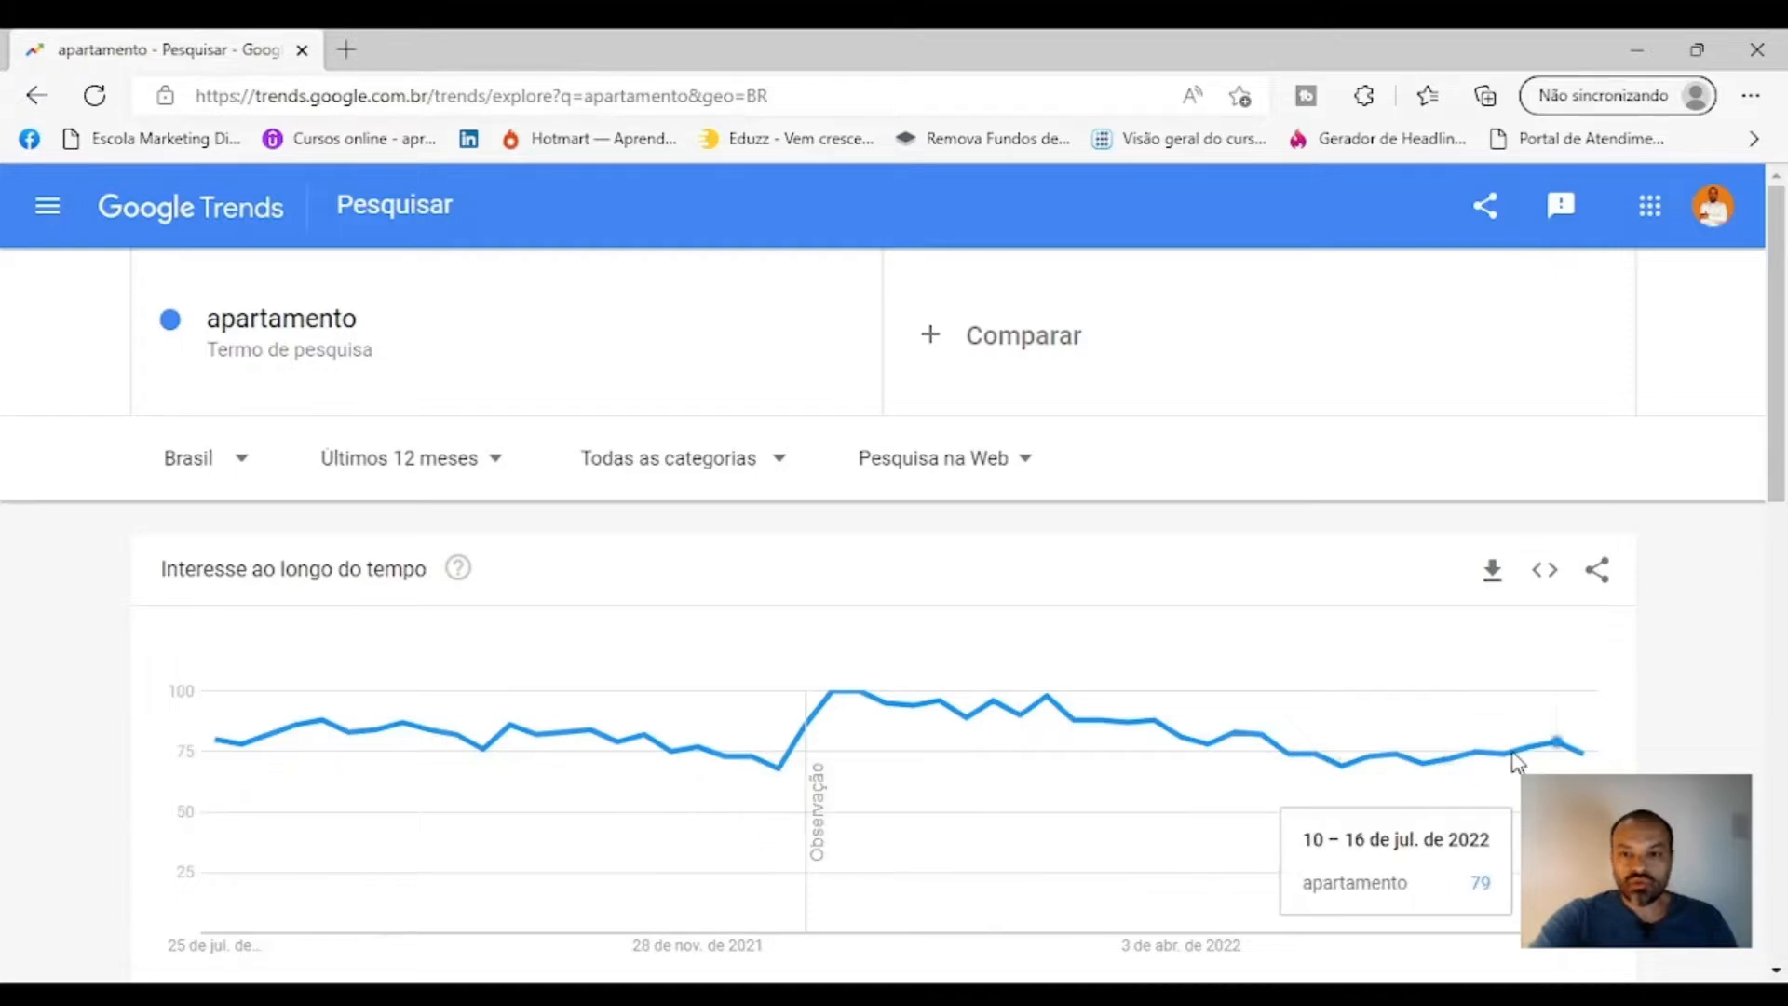
Set the time range for the "apartamento" trend to the last 30 days (Últimos 30 dias) and inspect the interest chart
left_click(499, 475)
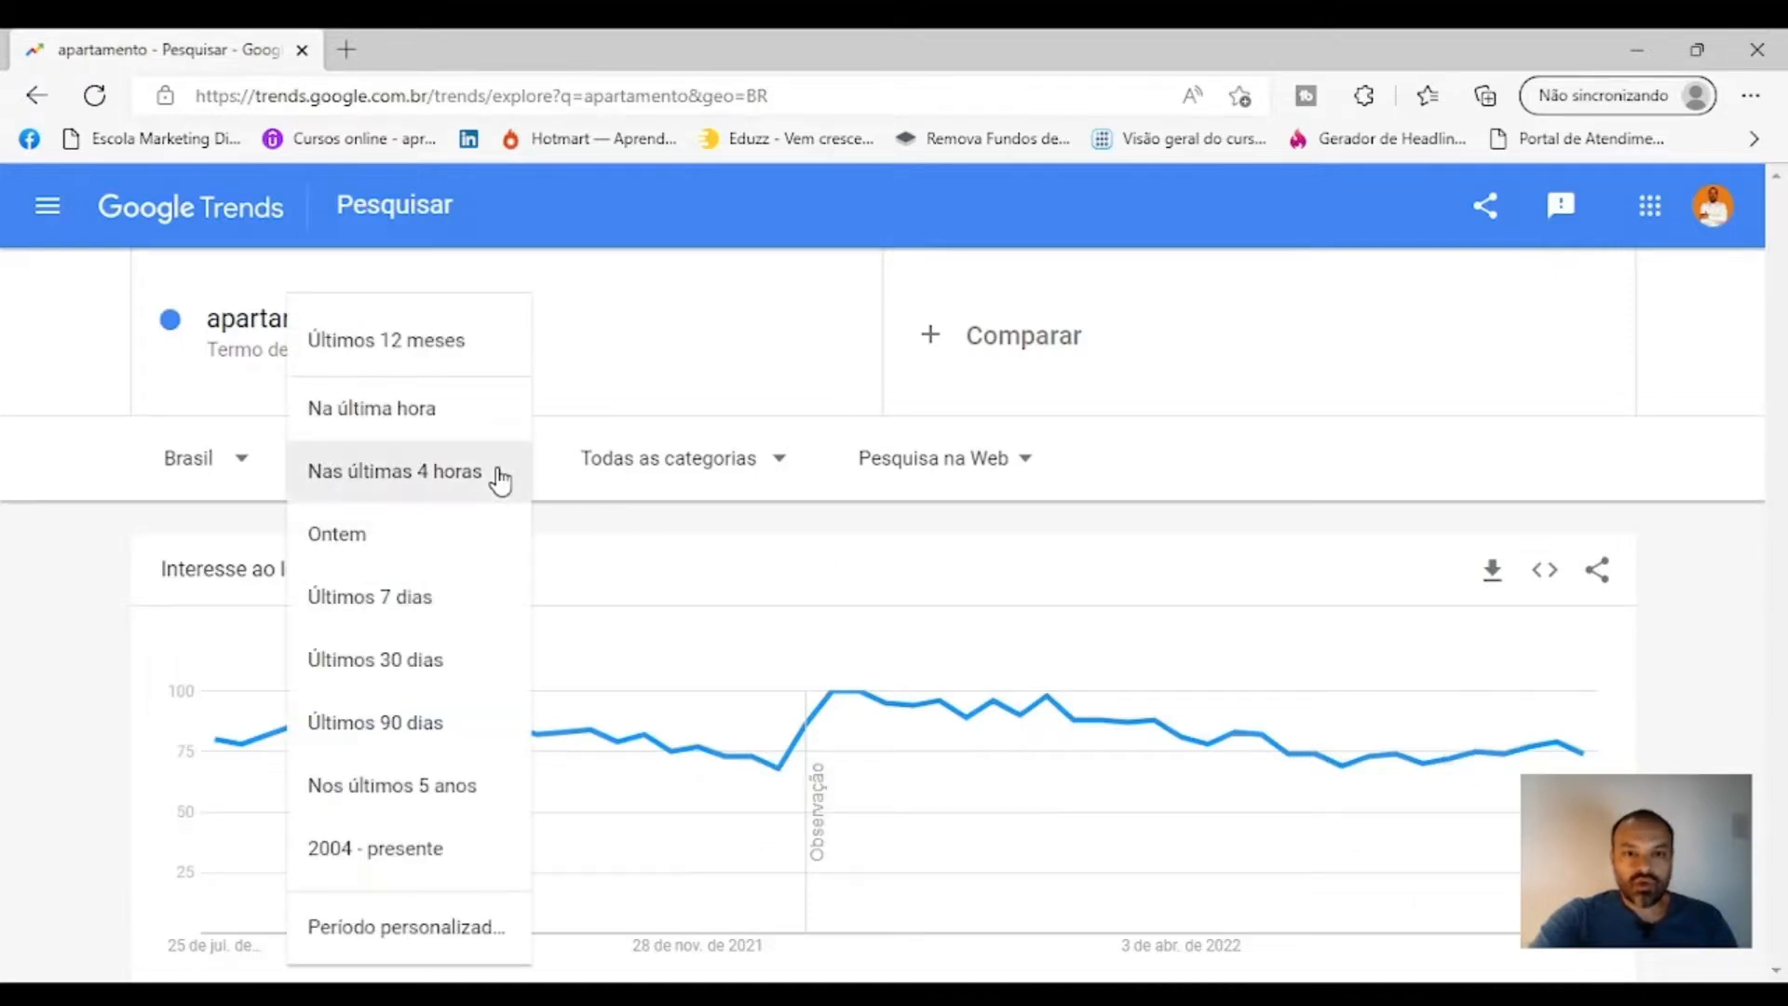
left_click(395, 665)
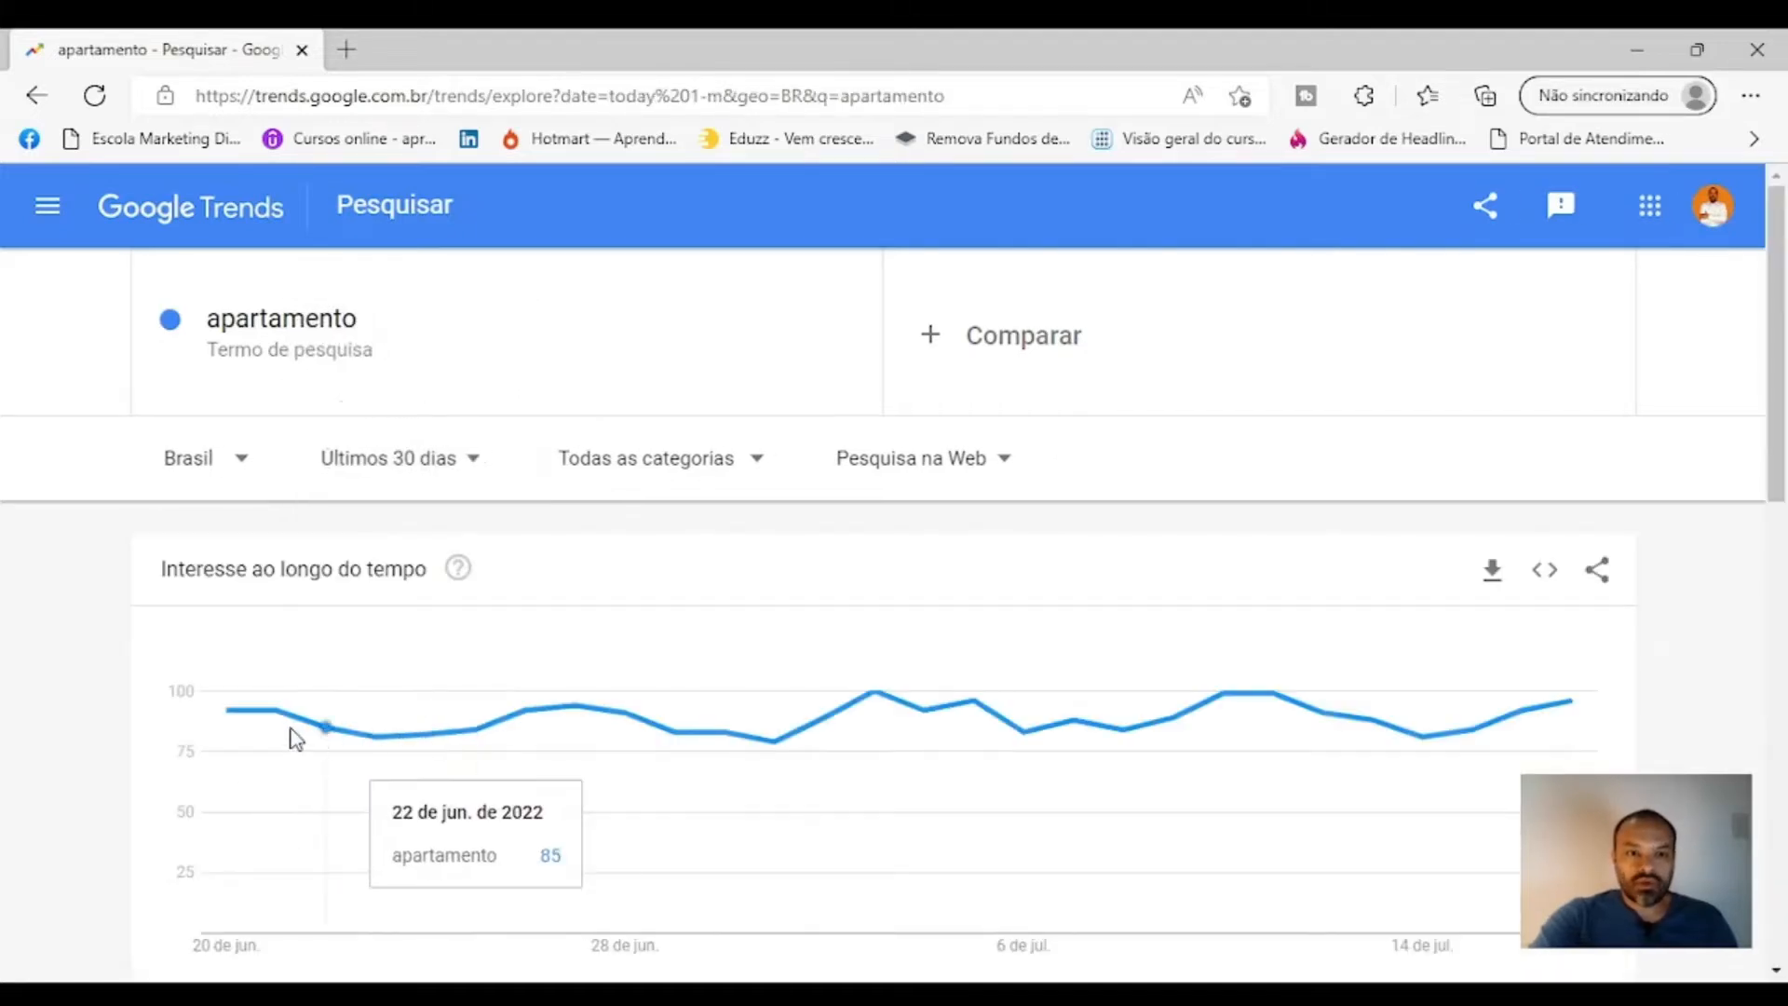
mouse_move(235, 718)
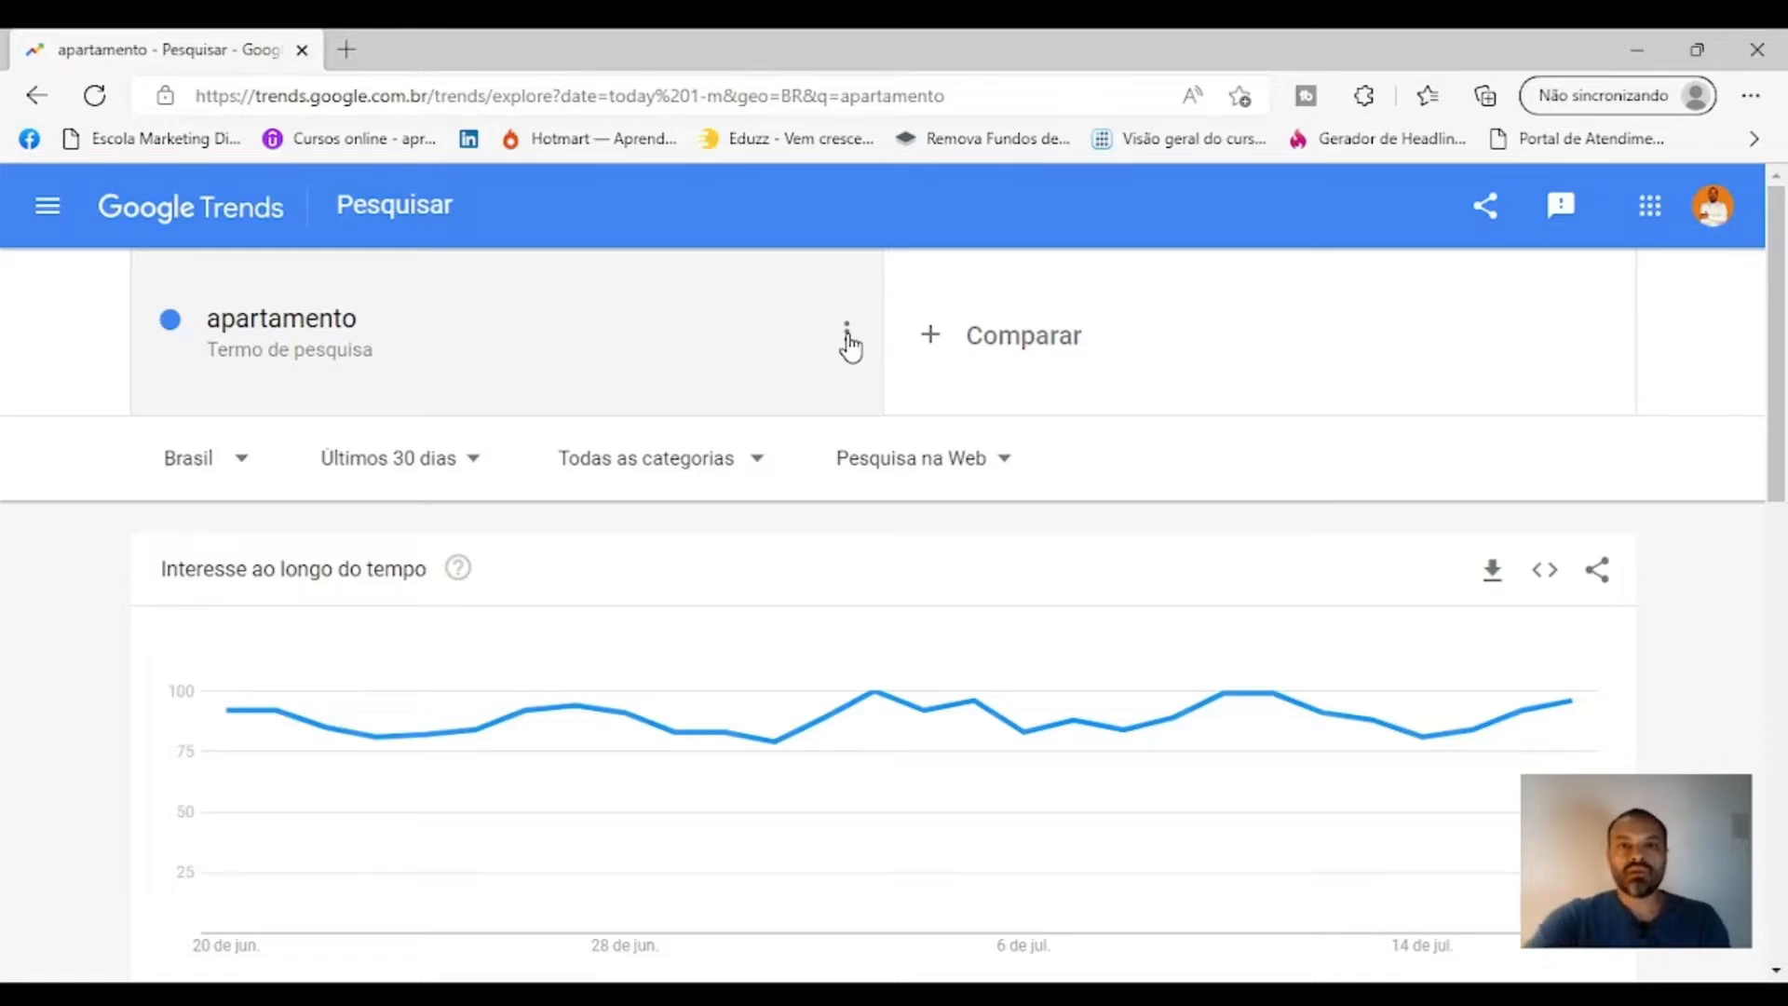
Replace the term "apartamento" with the search term "dormitório" and inspect peaks on its interest chart
left_click(848, 335)
left_click(767, 337)
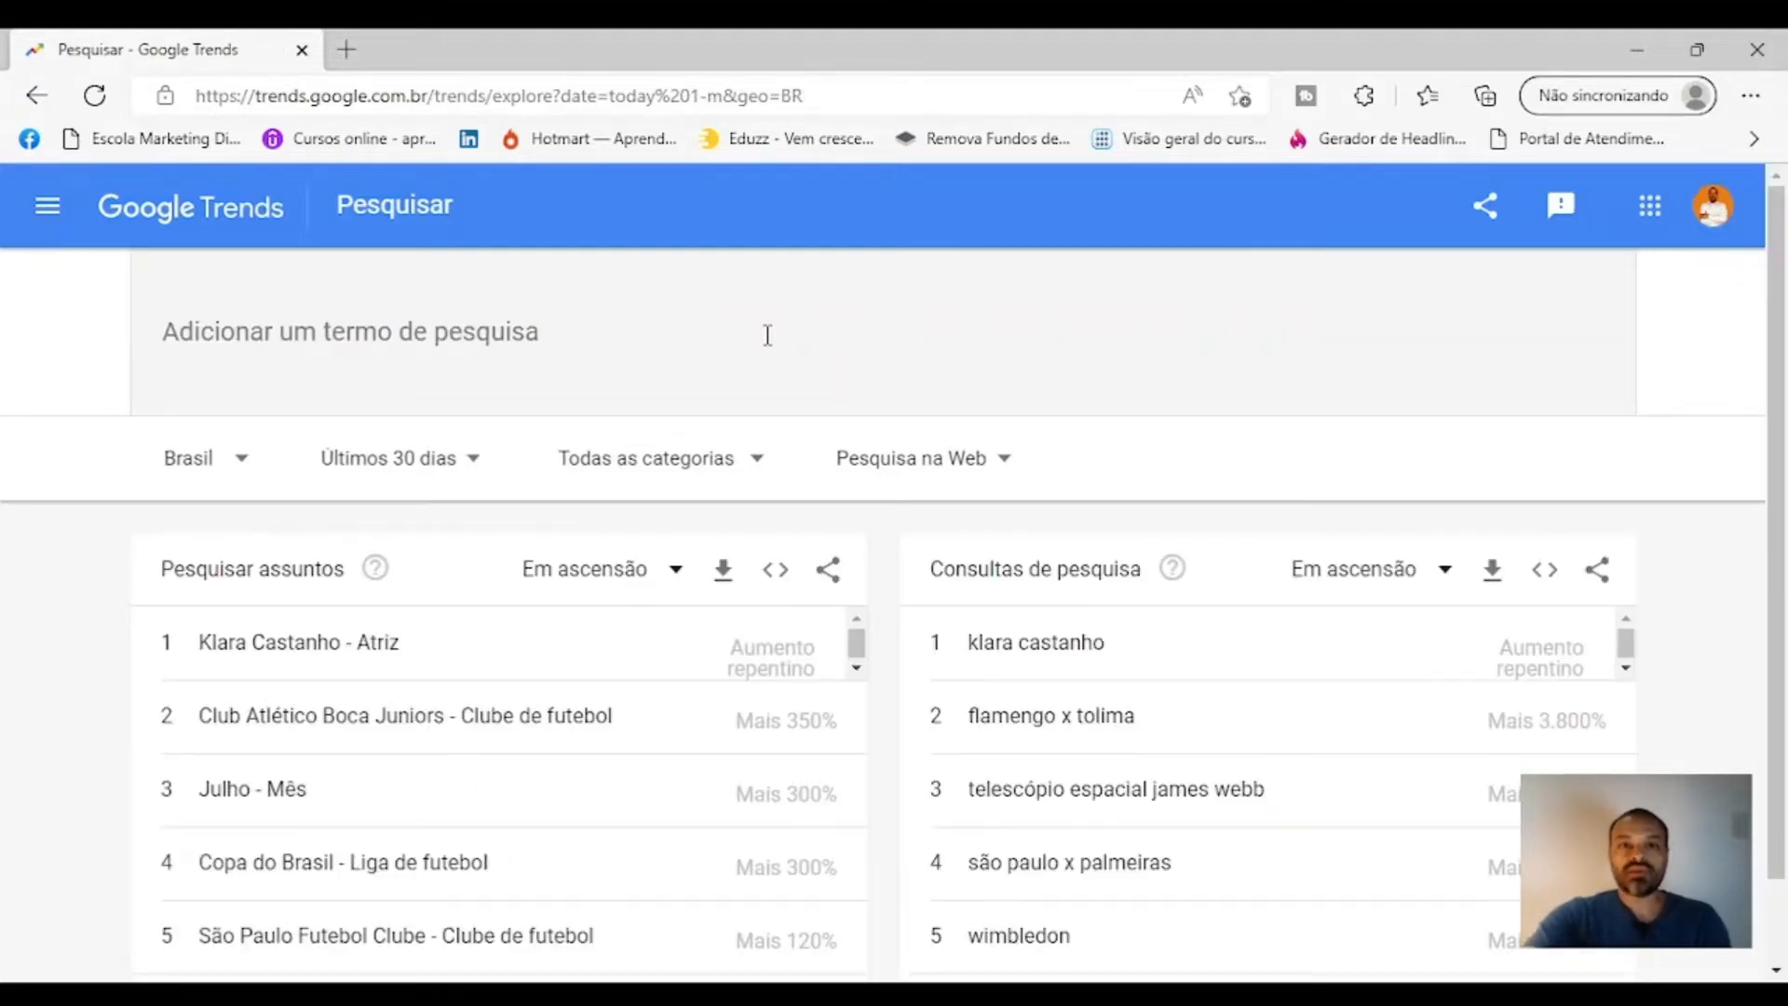
left_click(483, 340)
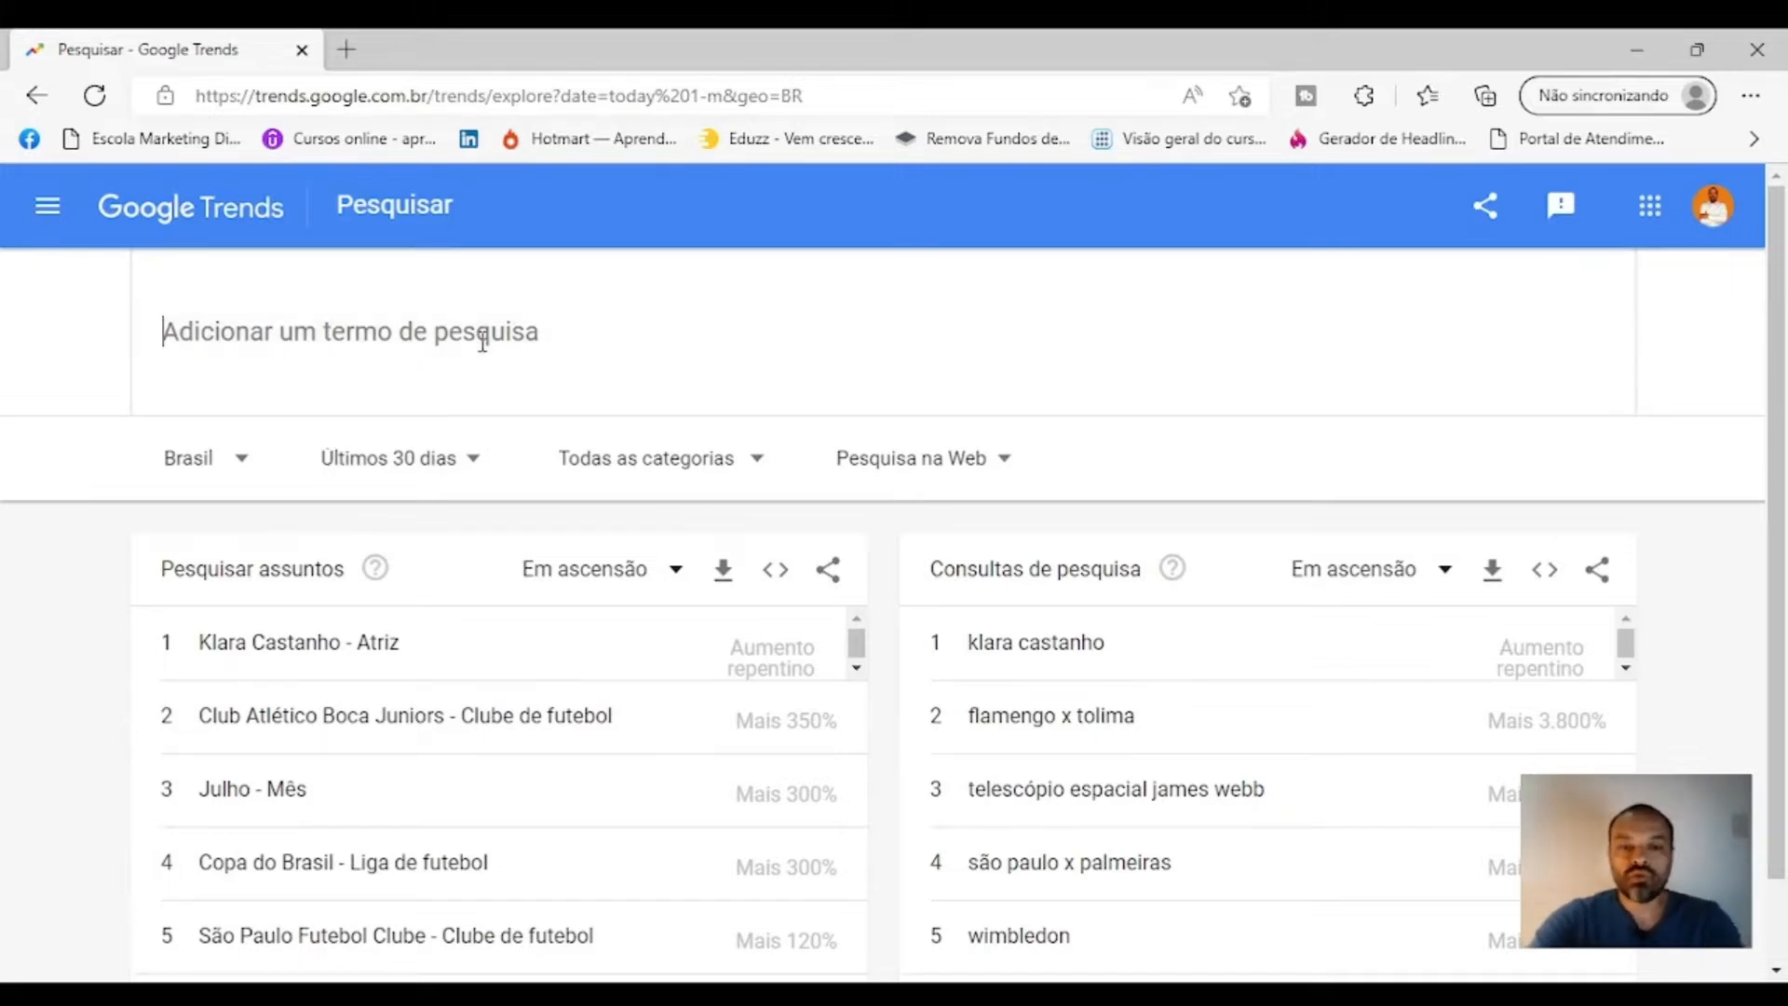
type("dormitório")
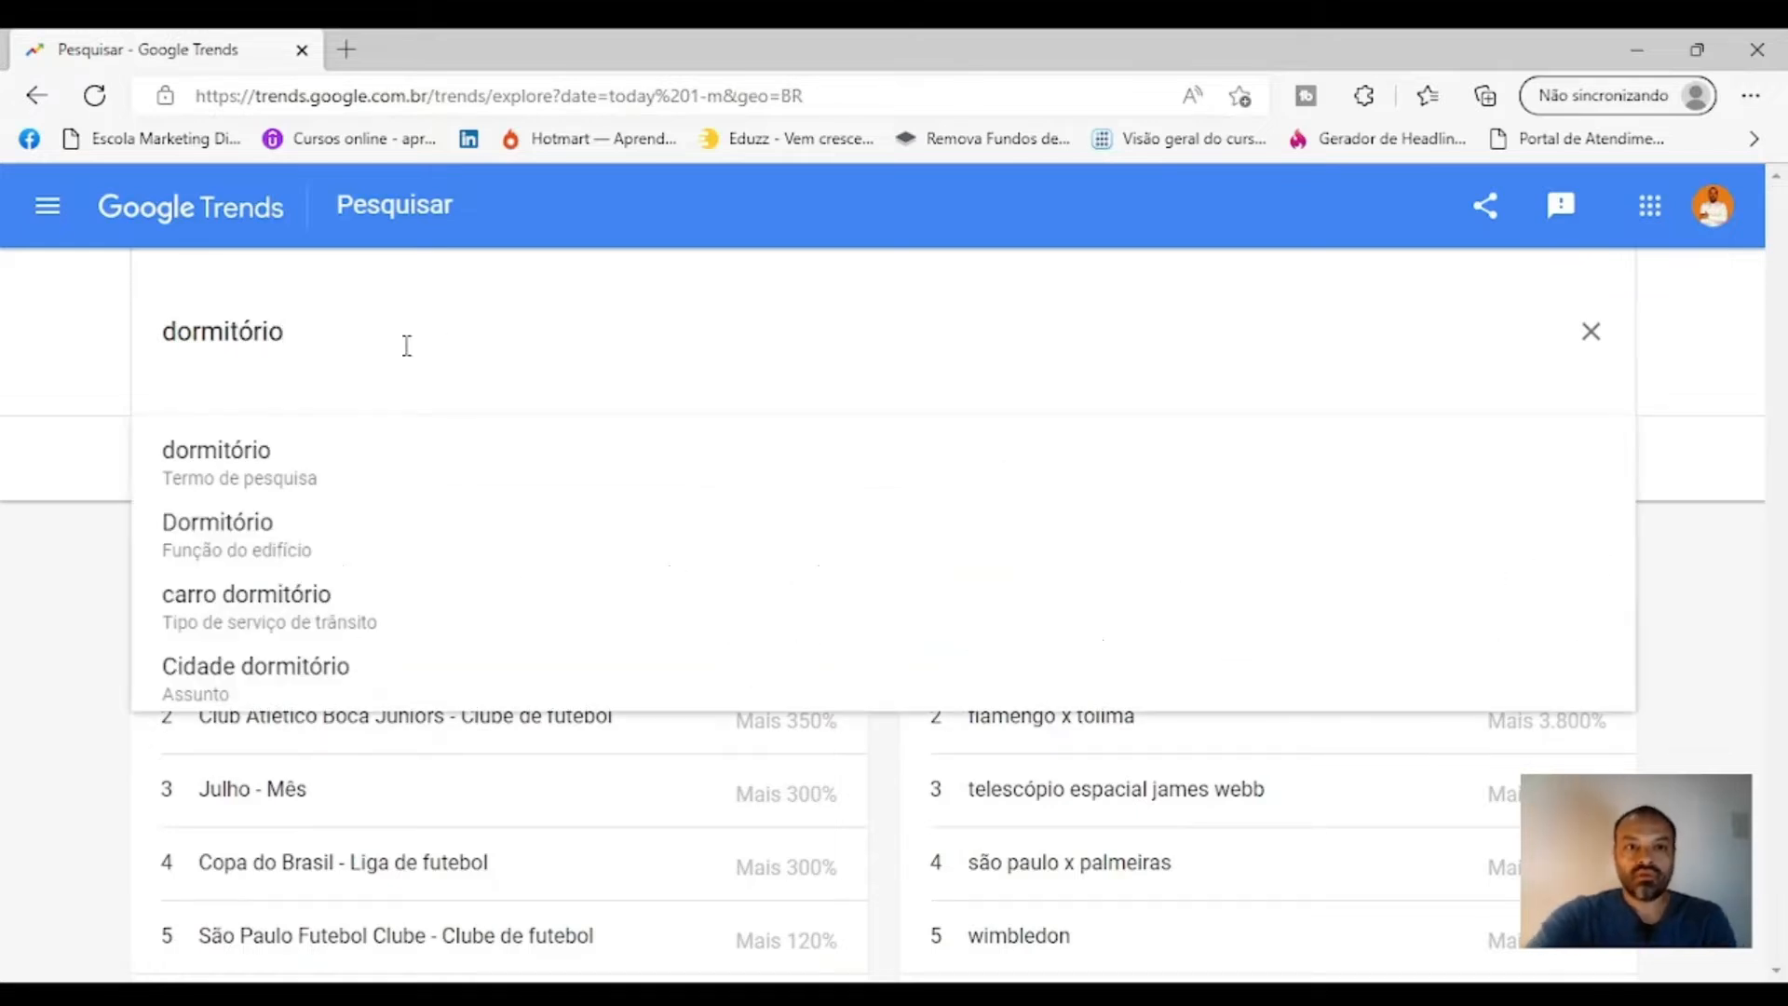
left_click(307, 466)
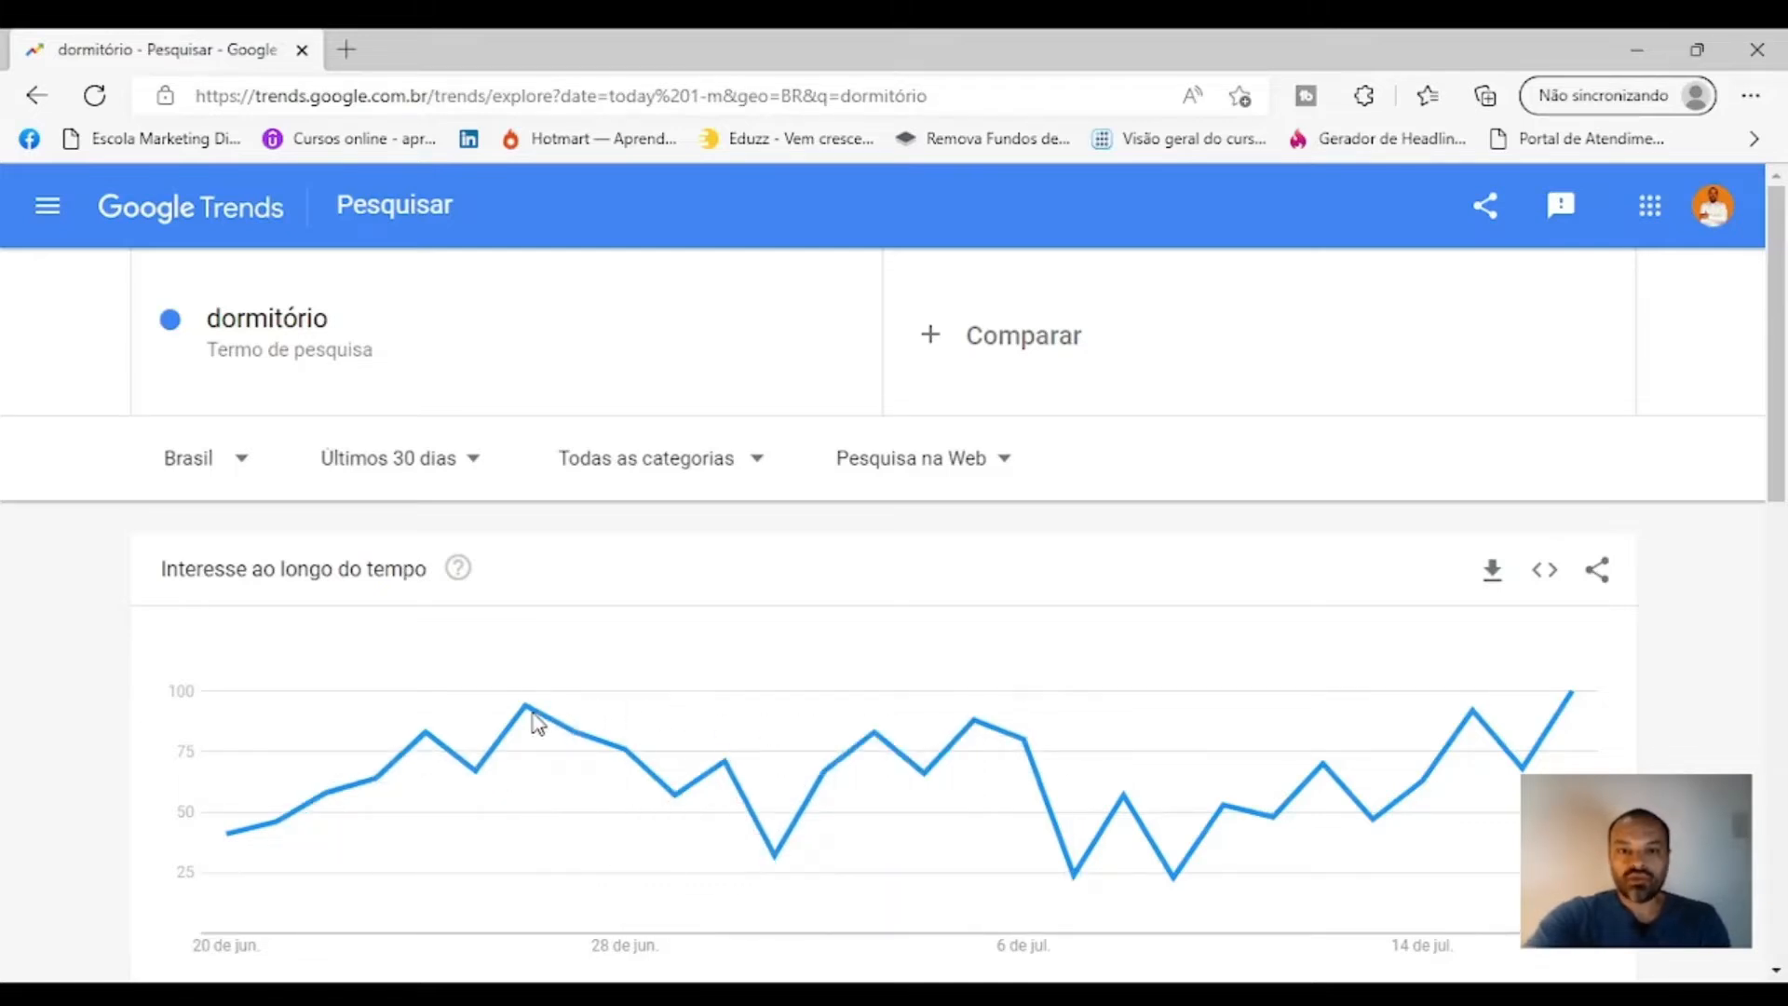
mouse_move(528, 717)
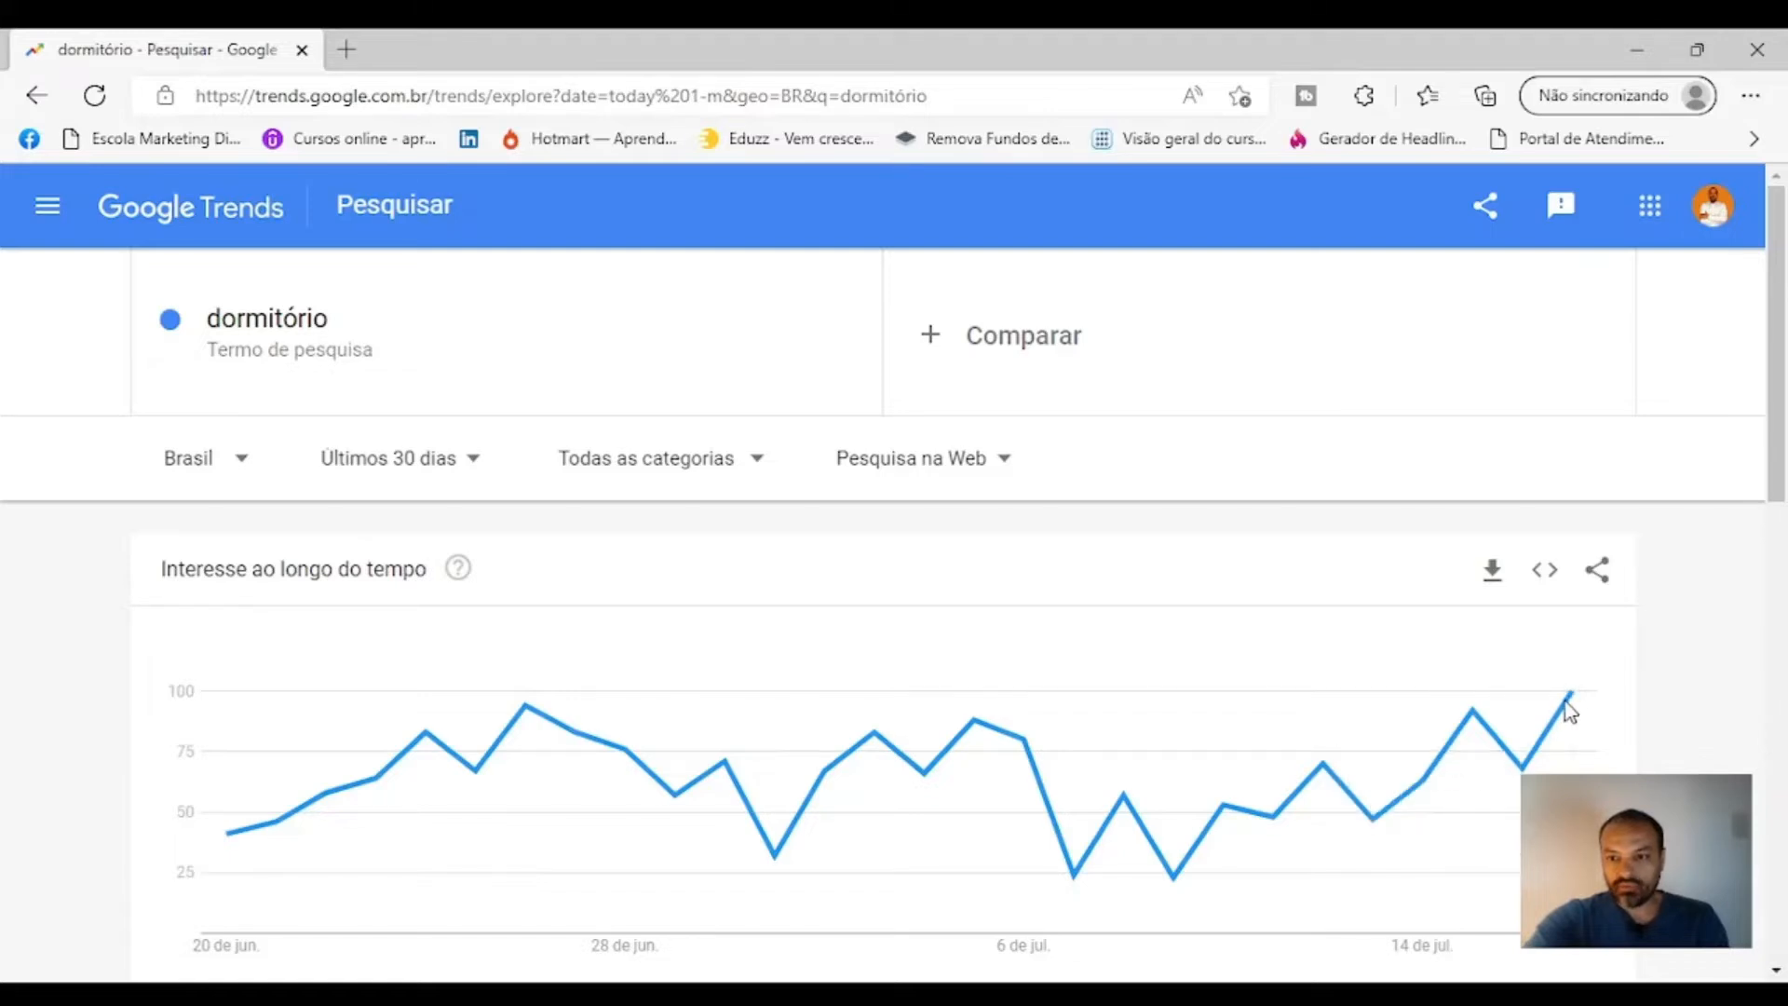
mouse_move(1571, 706)
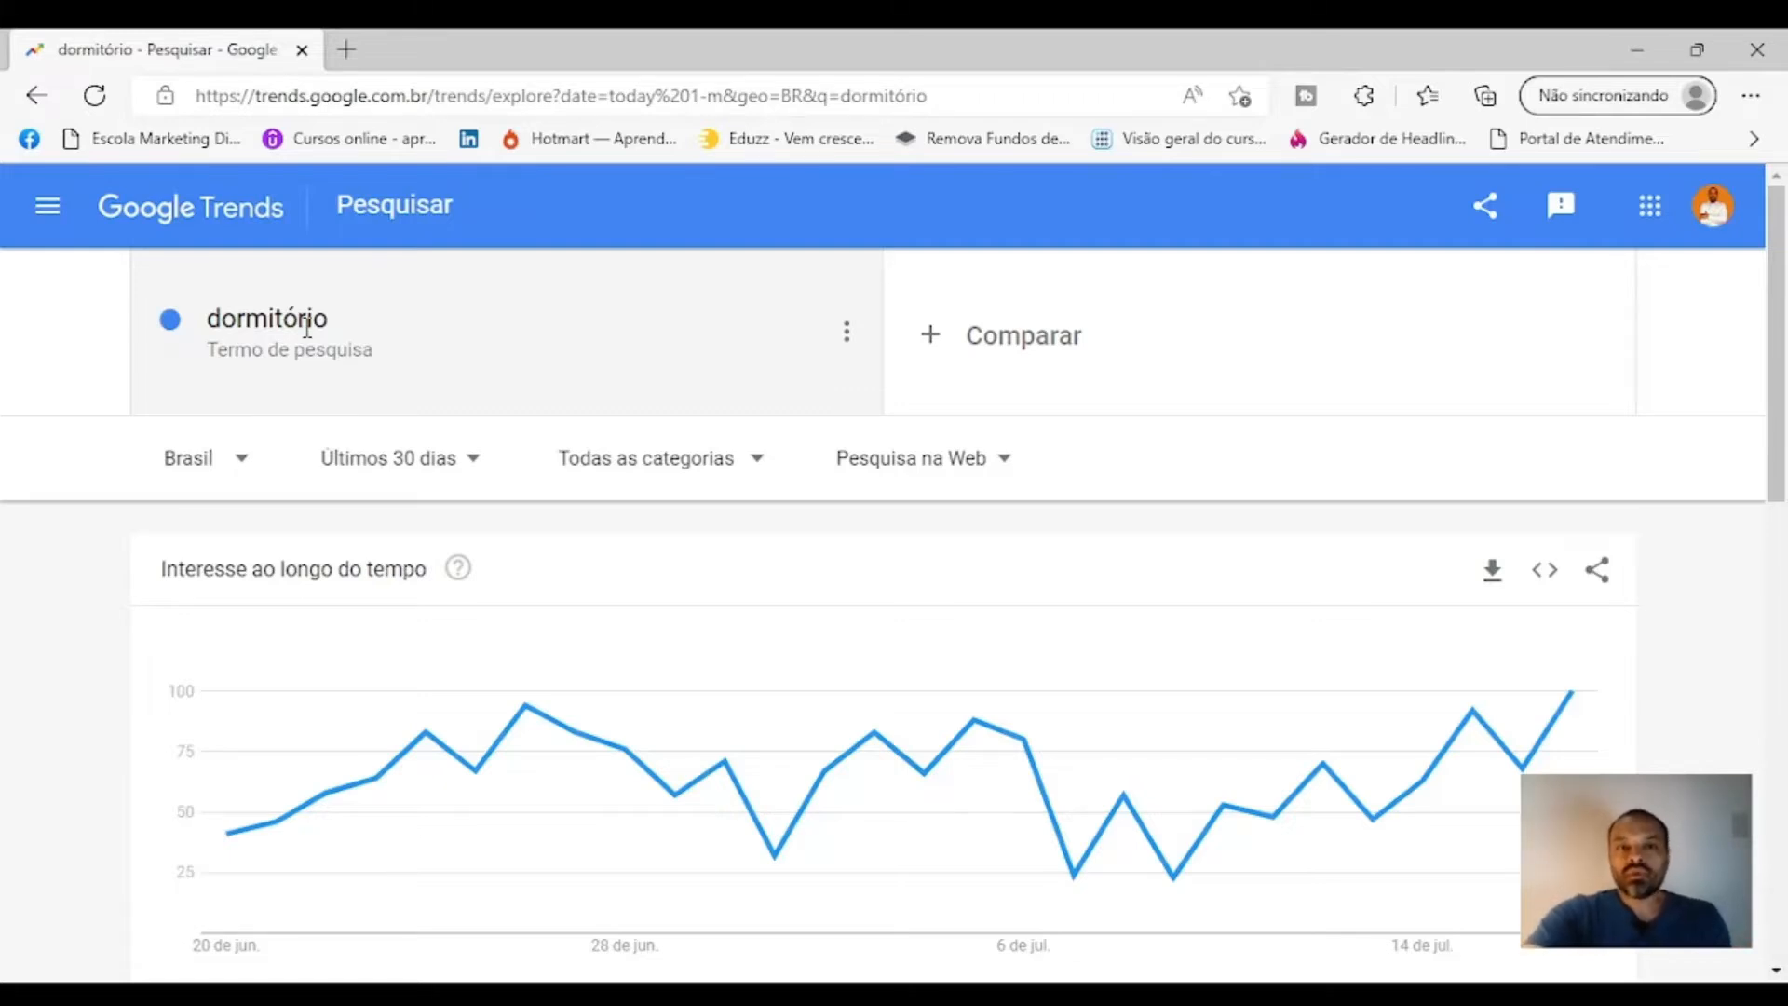
Add "quartos" as a second search term to compare with "dormitório"
left_click(1006, 352)
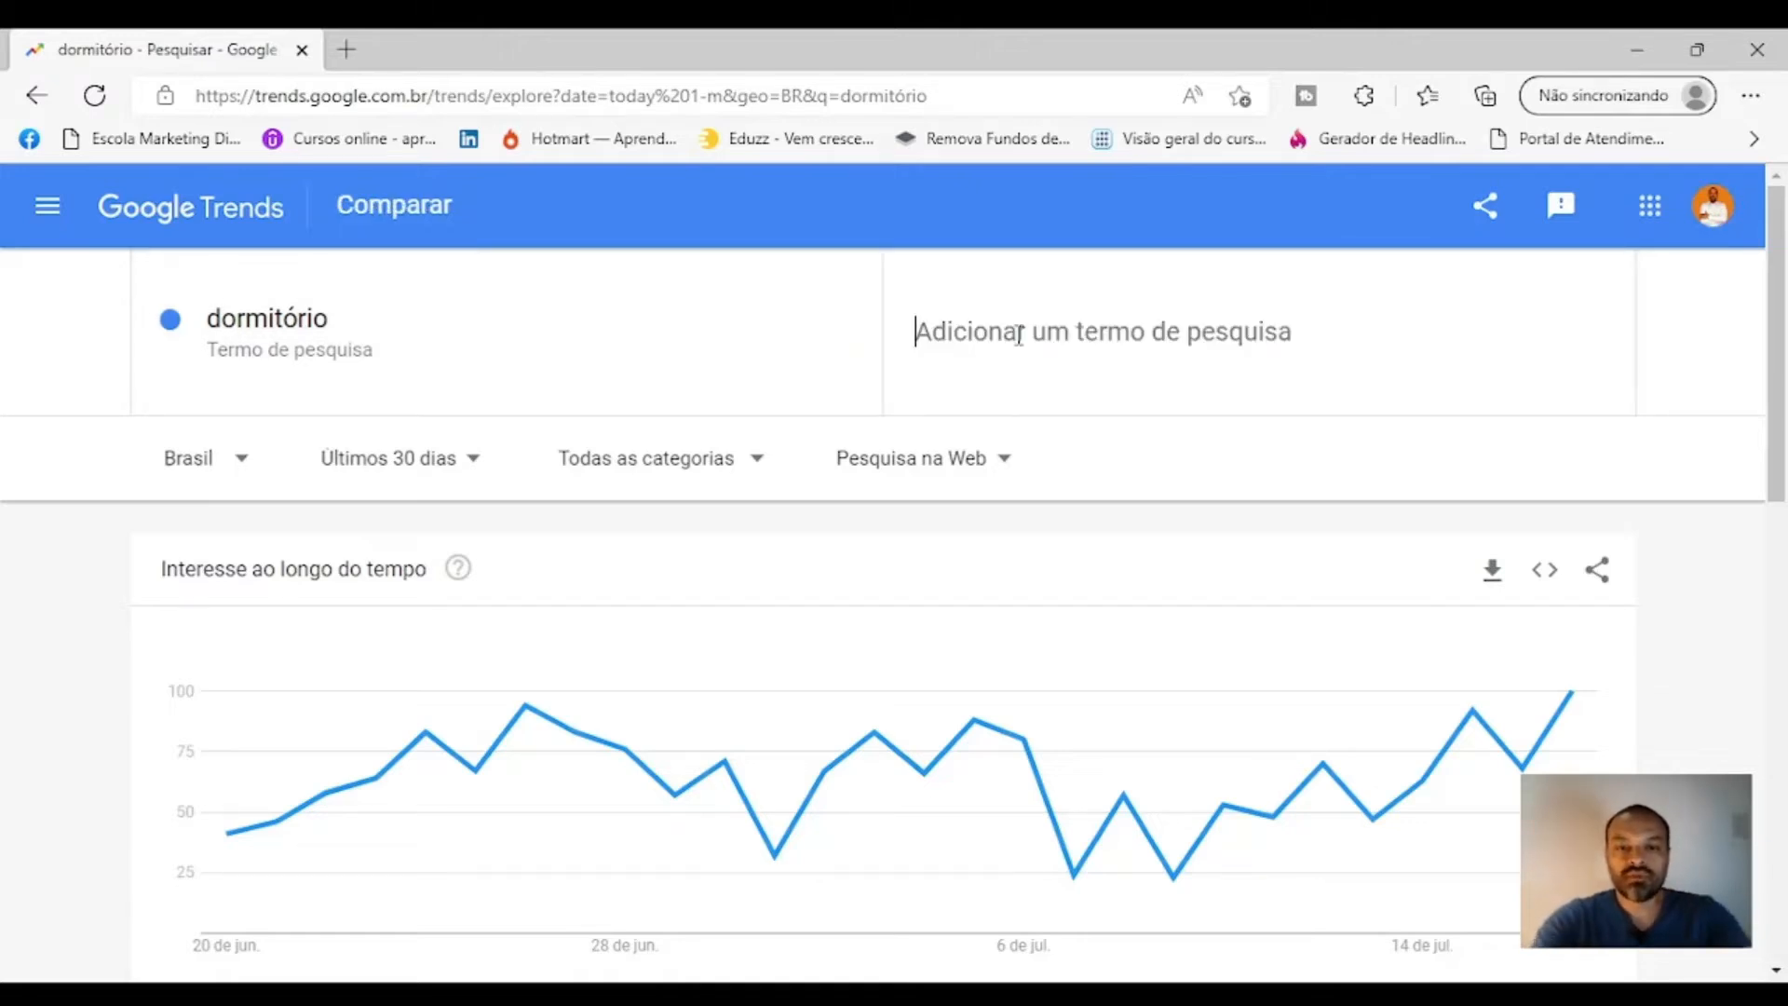
type("quarto")
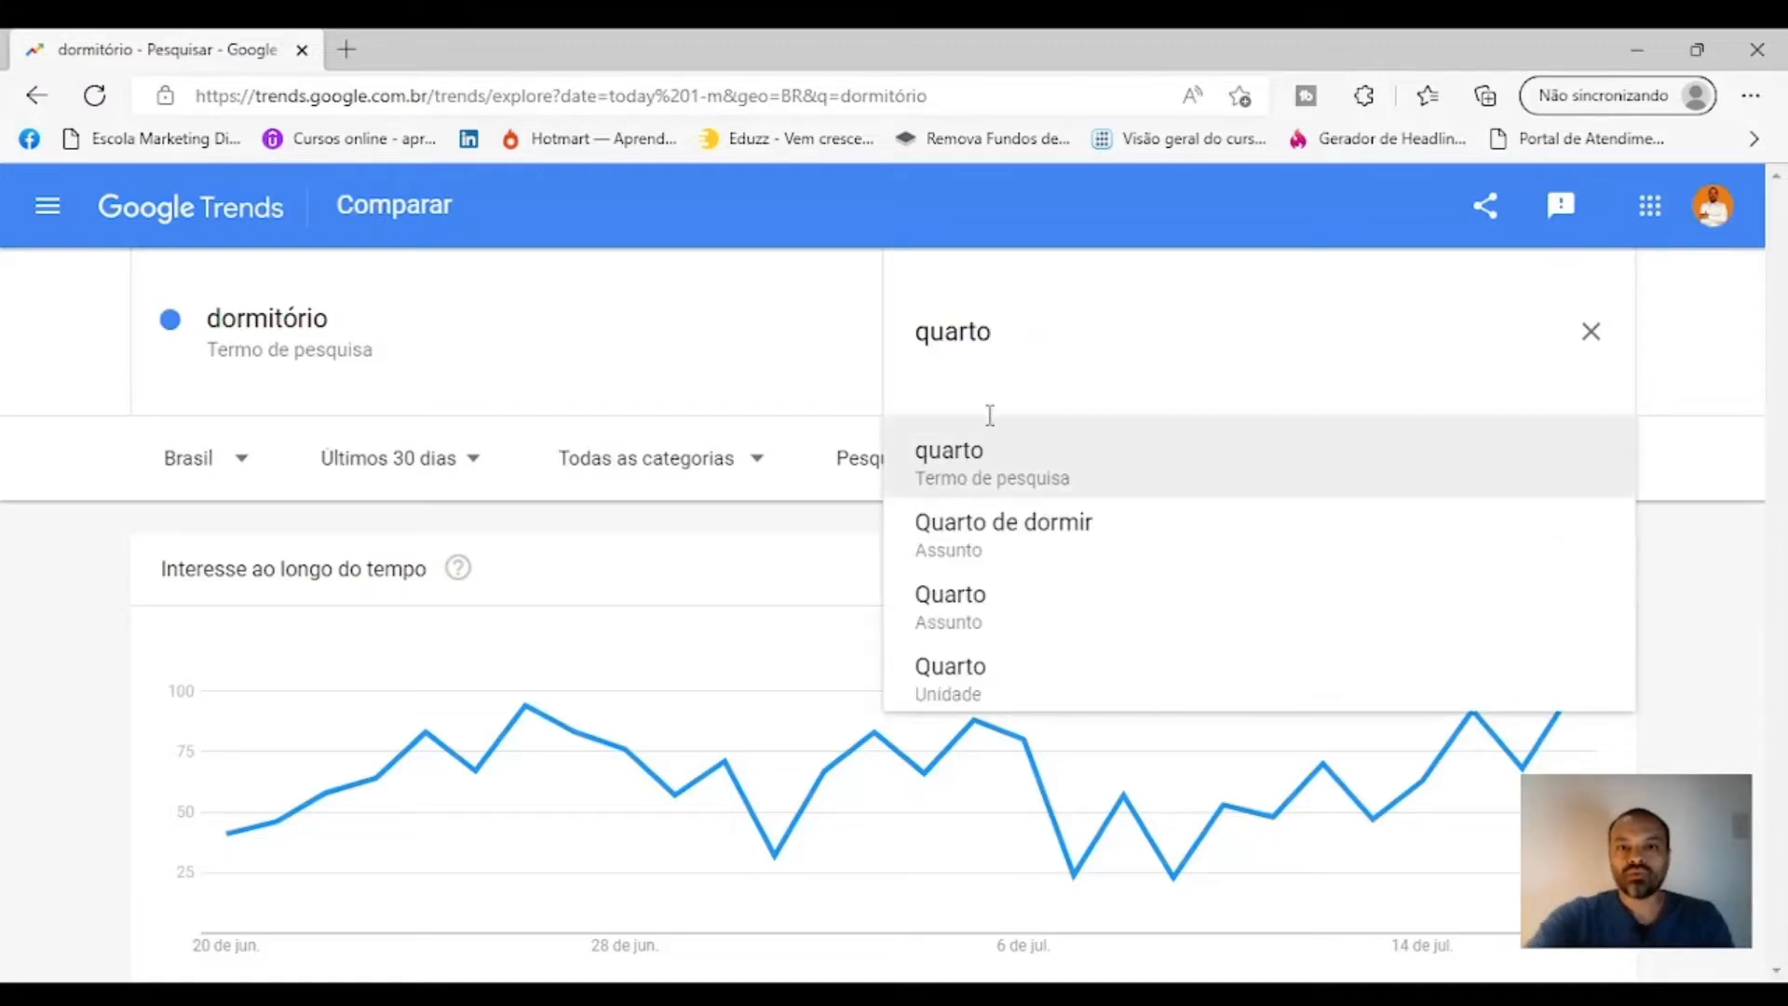
type("s")
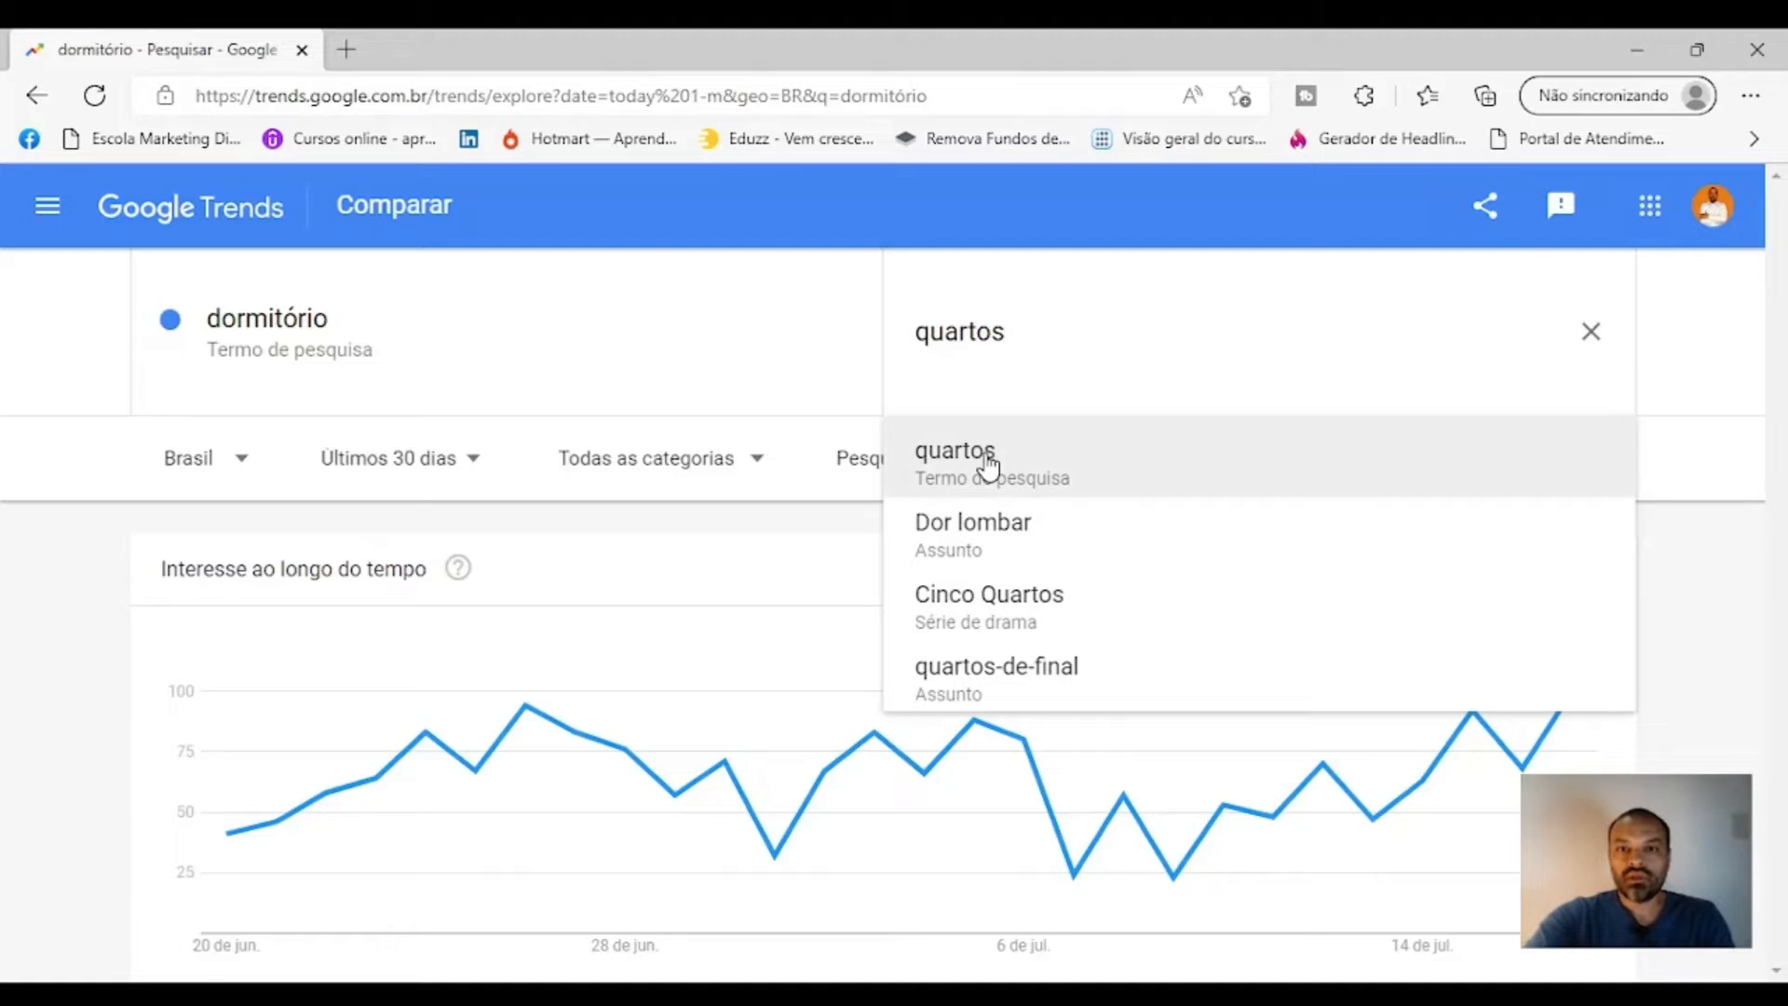
left_click(989, 466)
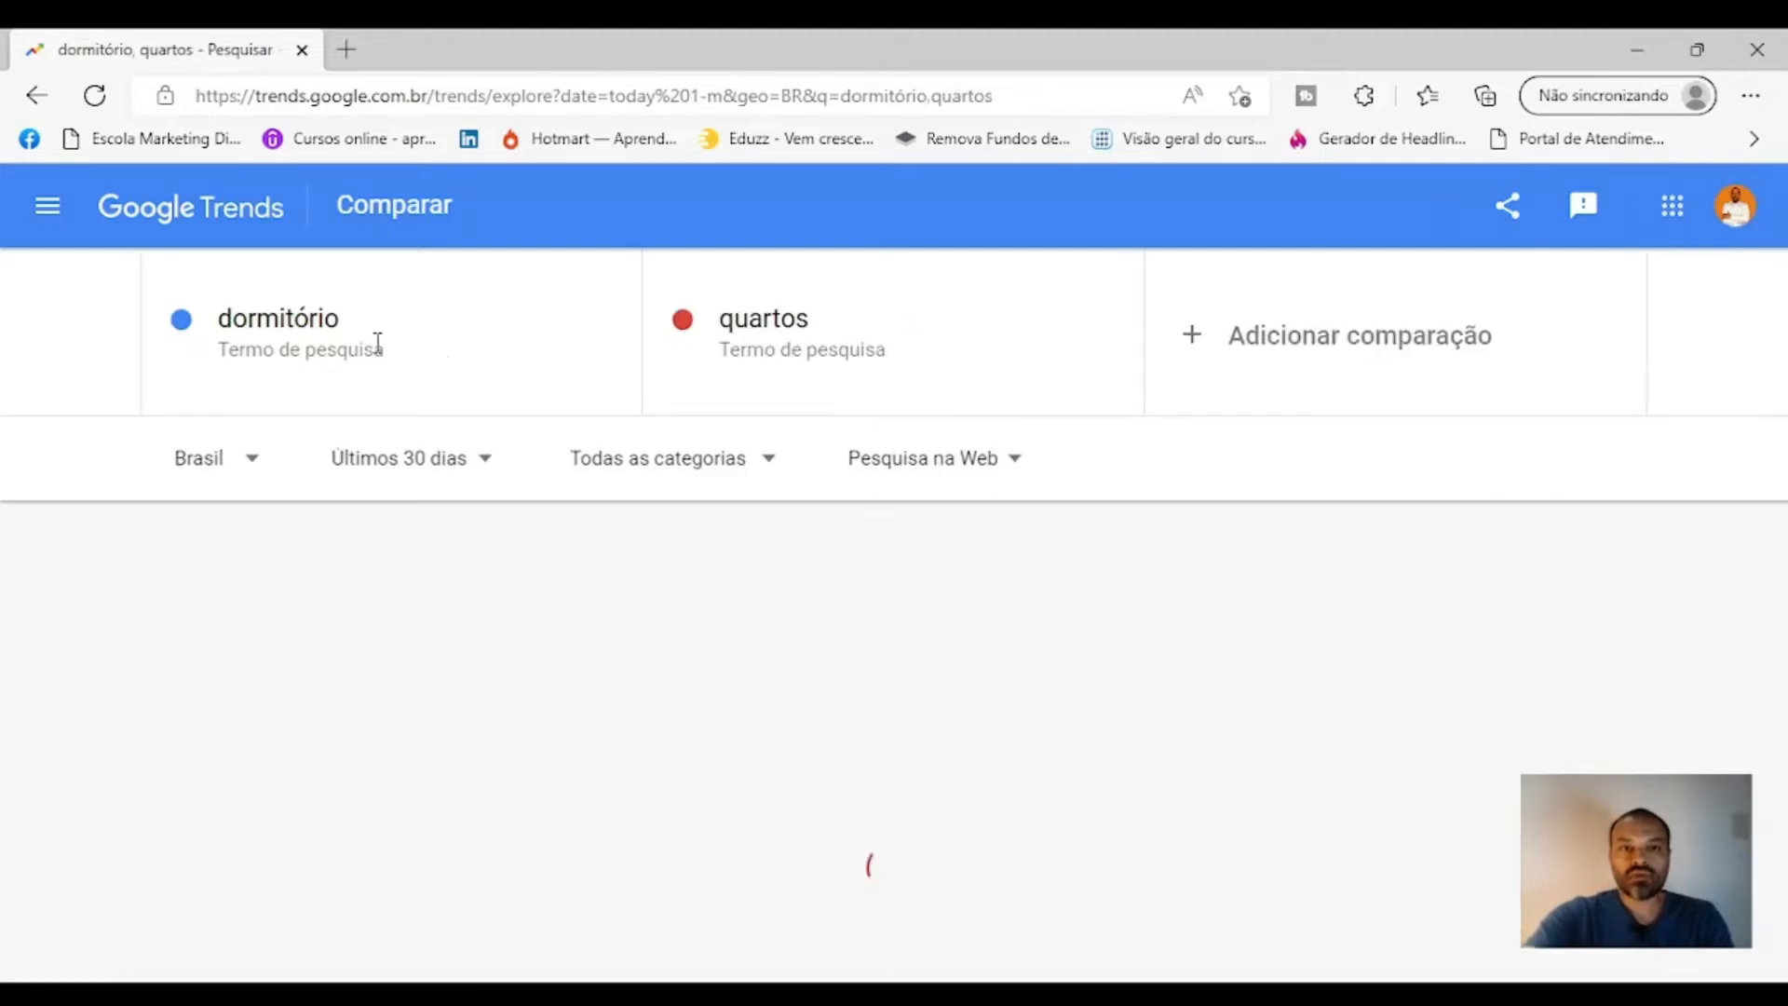
Edit the first comparison term so that it reads "dormitórios"
mouse_move(587, 332)
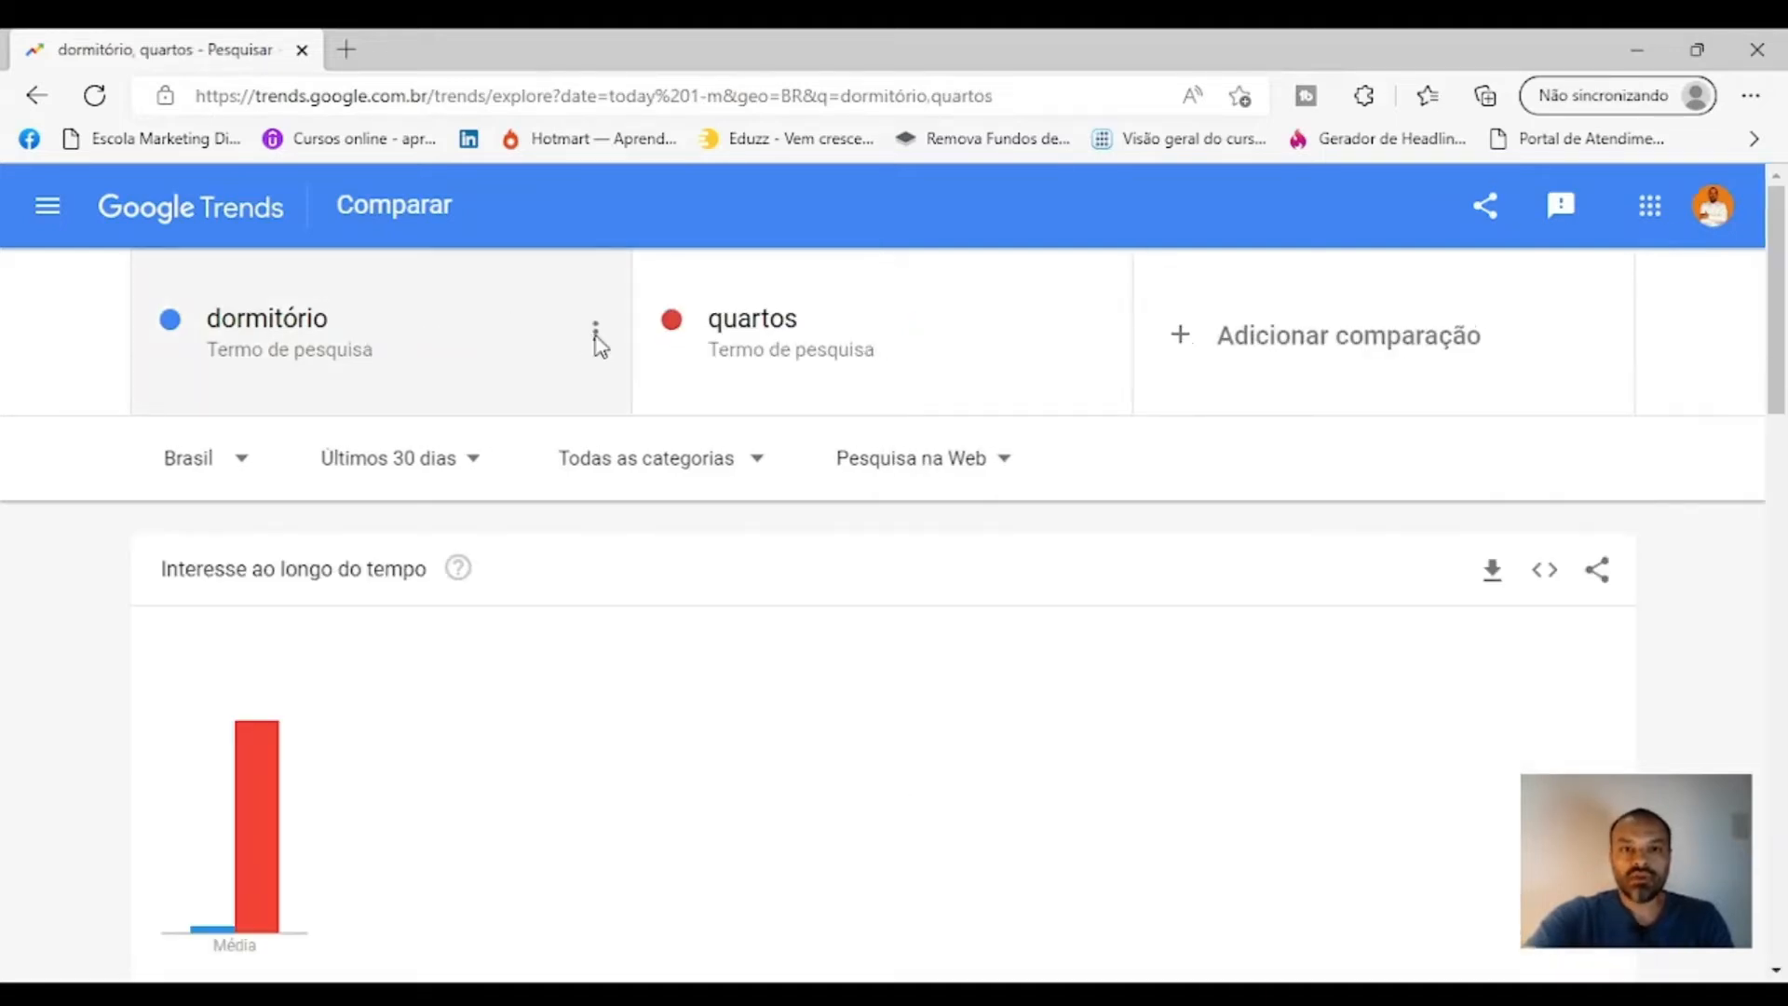
left_click(596, 336)
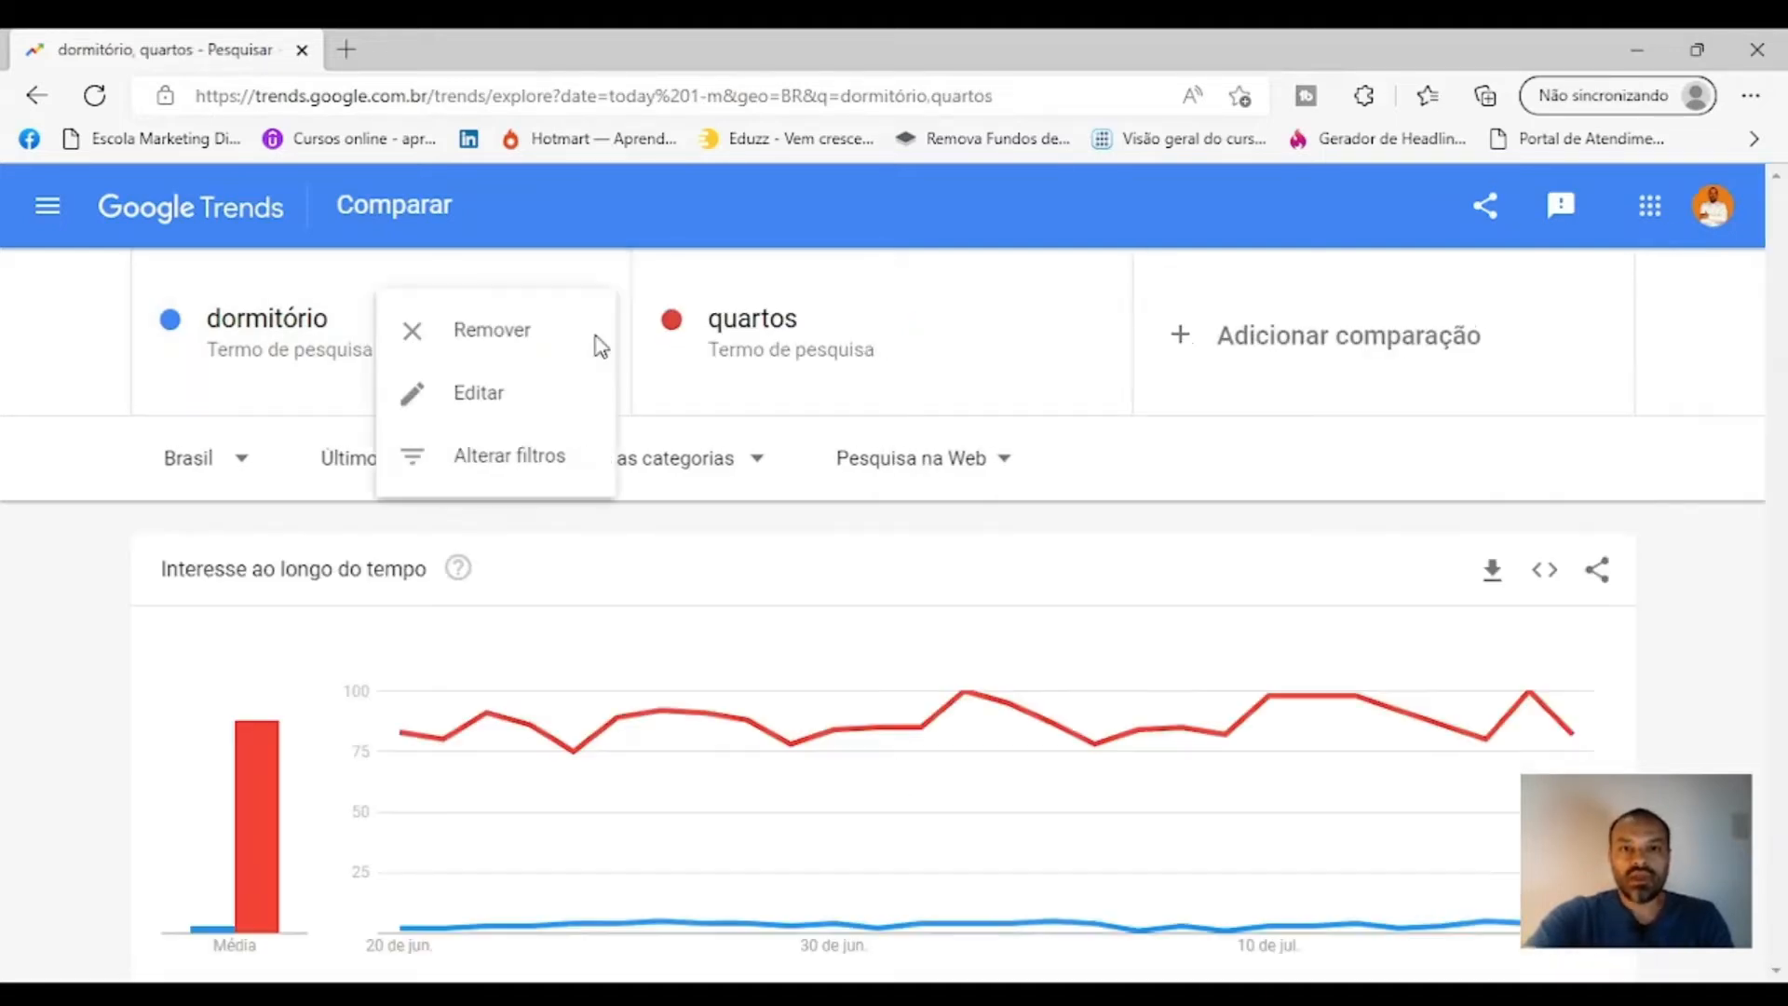
left_click(500, 396)
left_click(332, 331)
type("s")
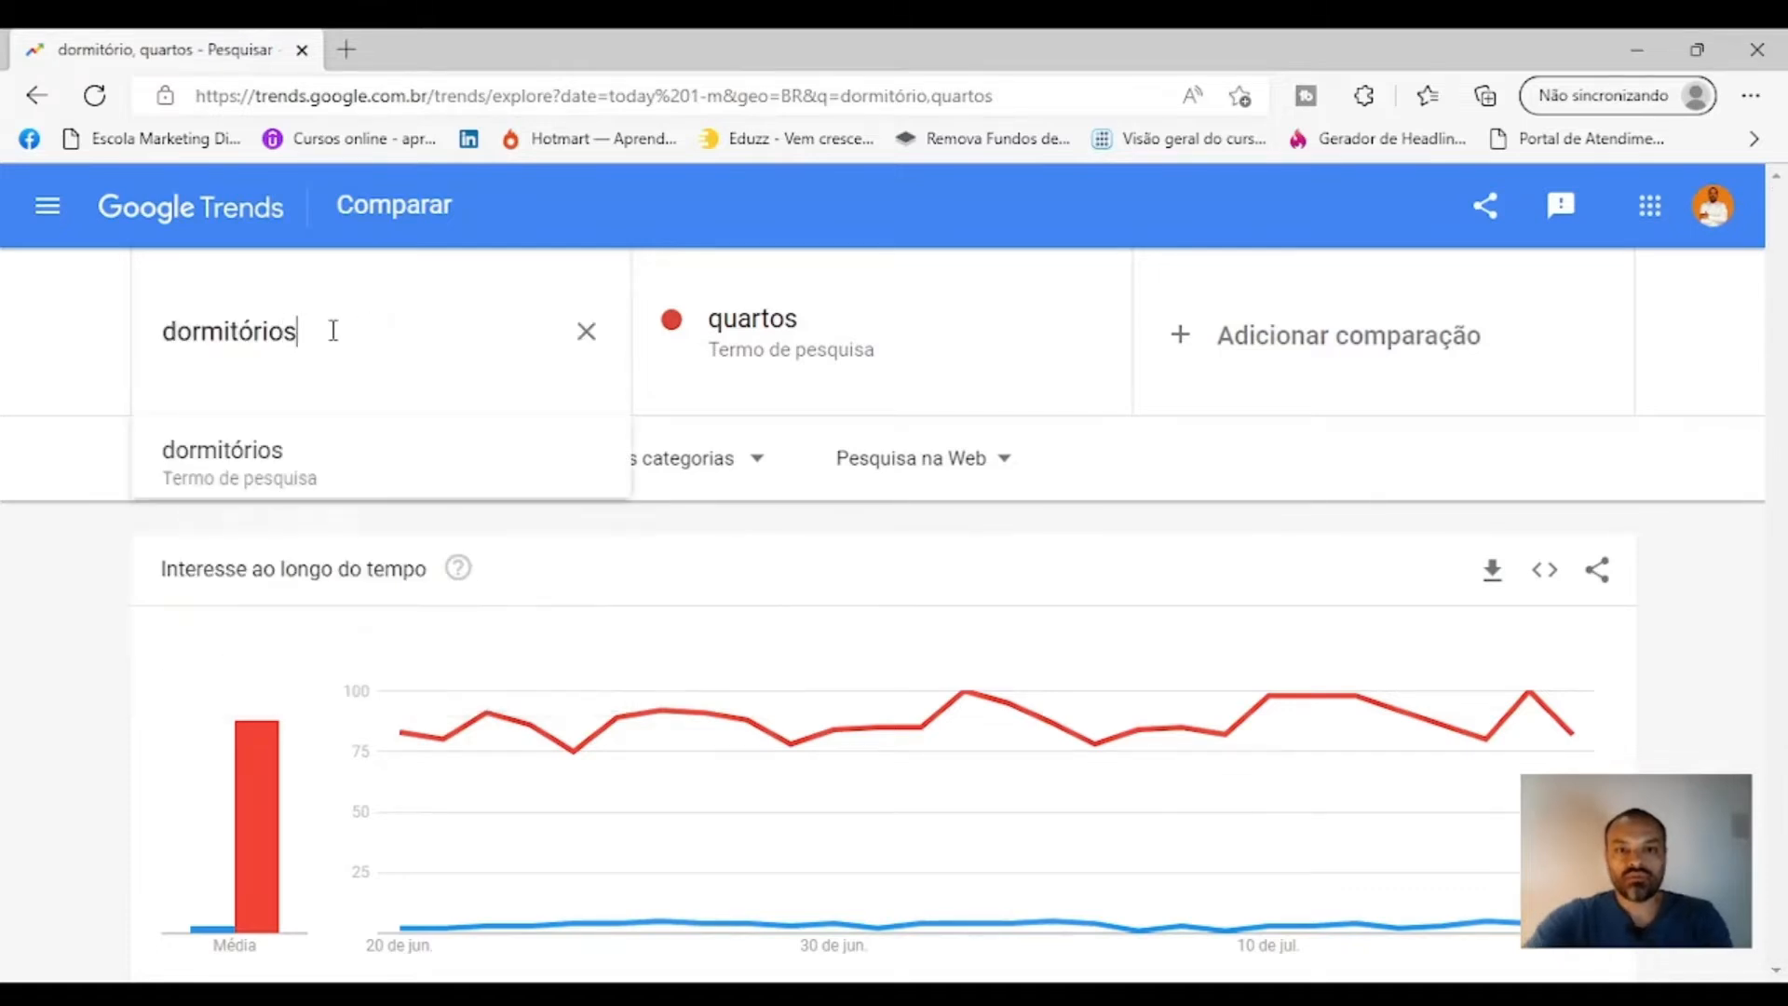
key("Return")
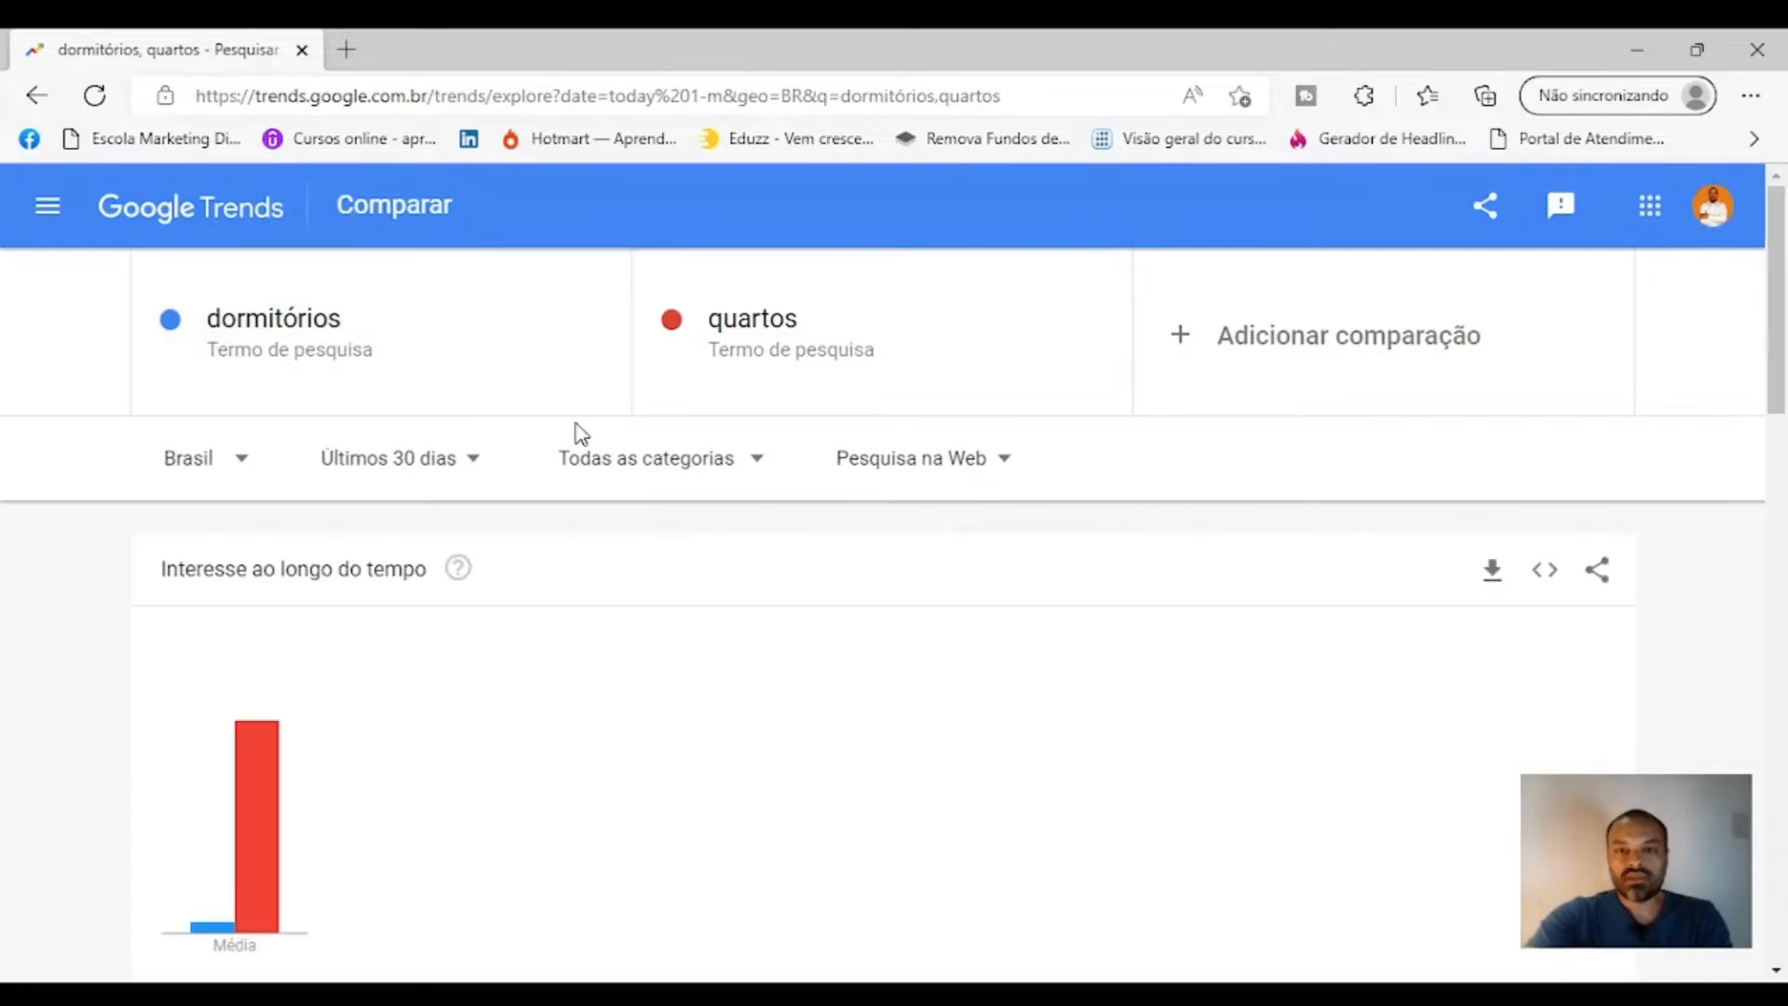
Examine the interest-over-time chart comparing "dormitórios" and "quartos" at several dates
scroll(715, 484, "down", 1)
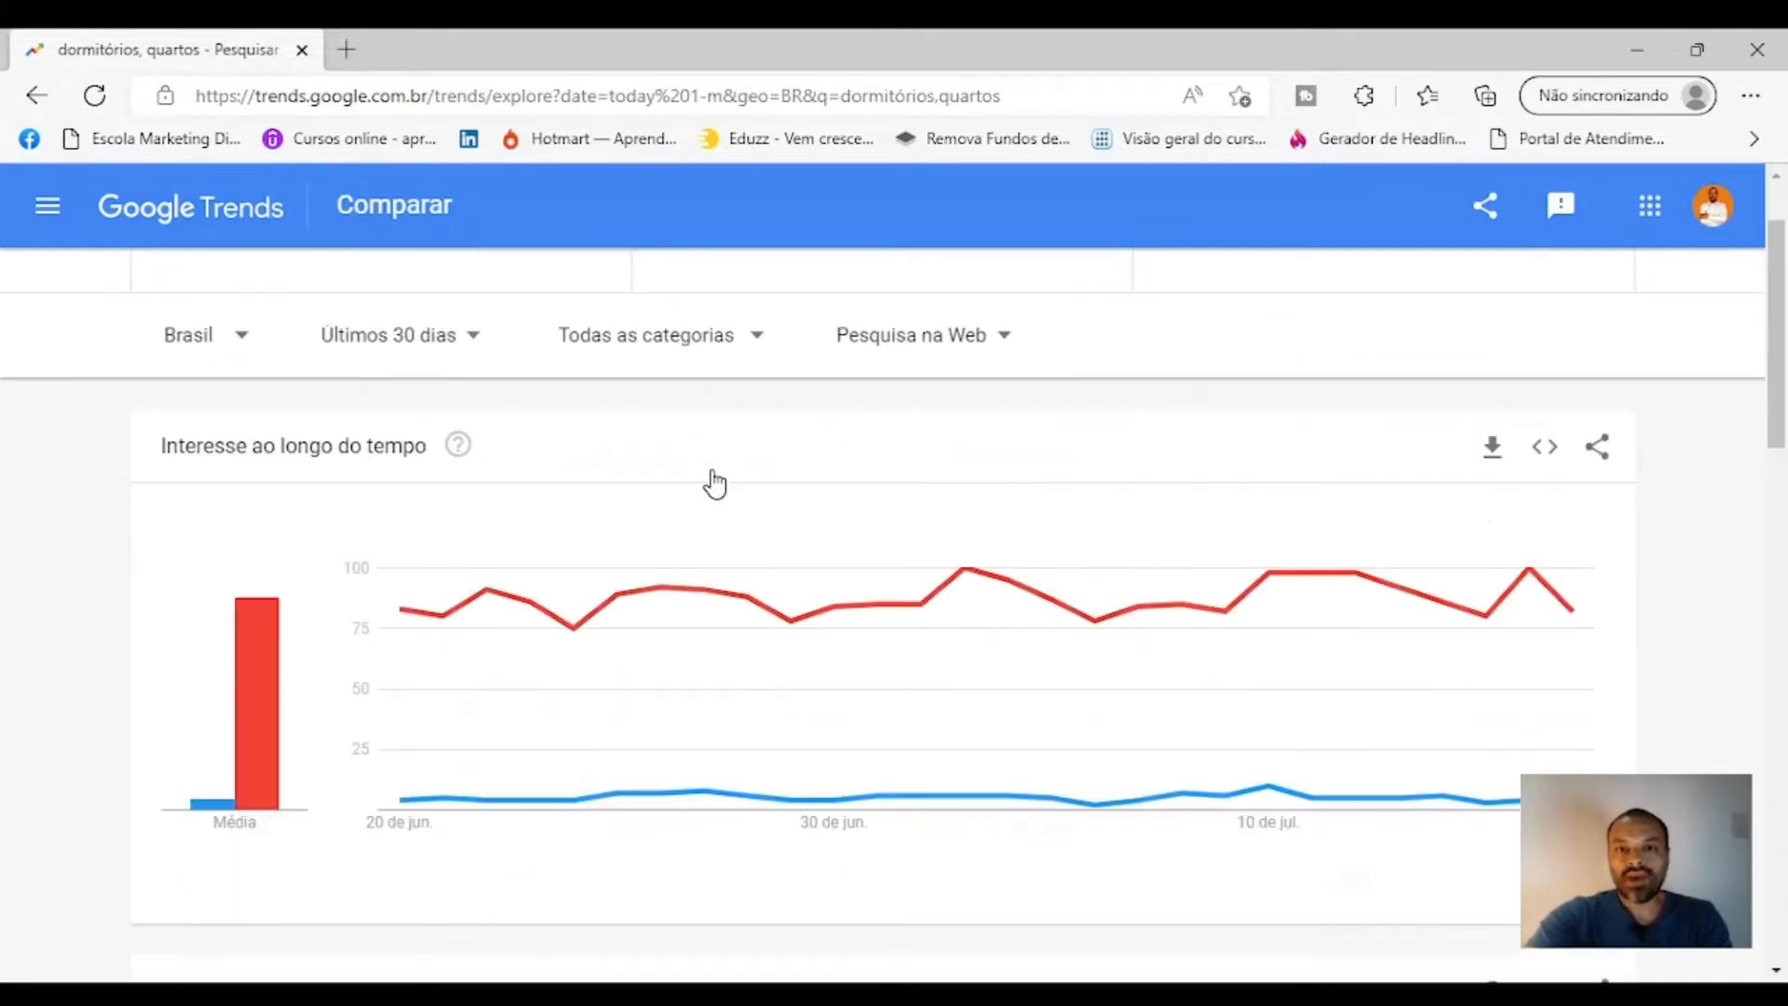
scroll(716, 484, "up", 1)
mouse_move(781, 752)
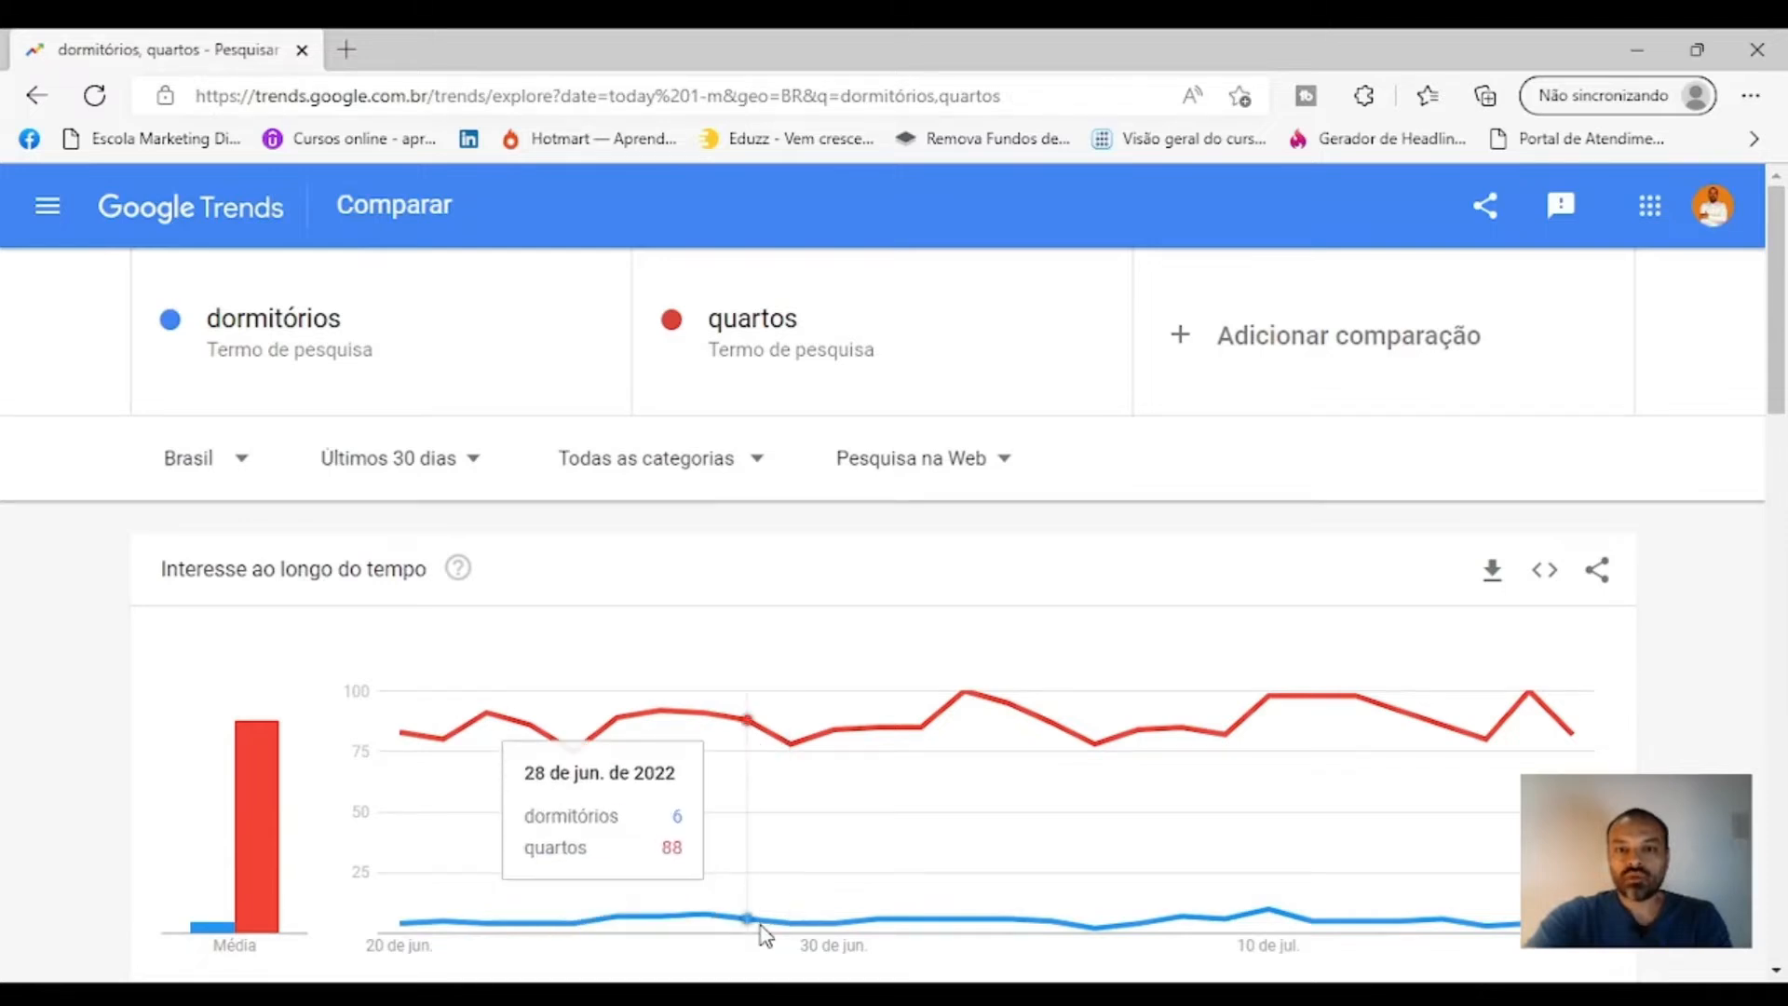
scroll(754, 913, "down", 1)
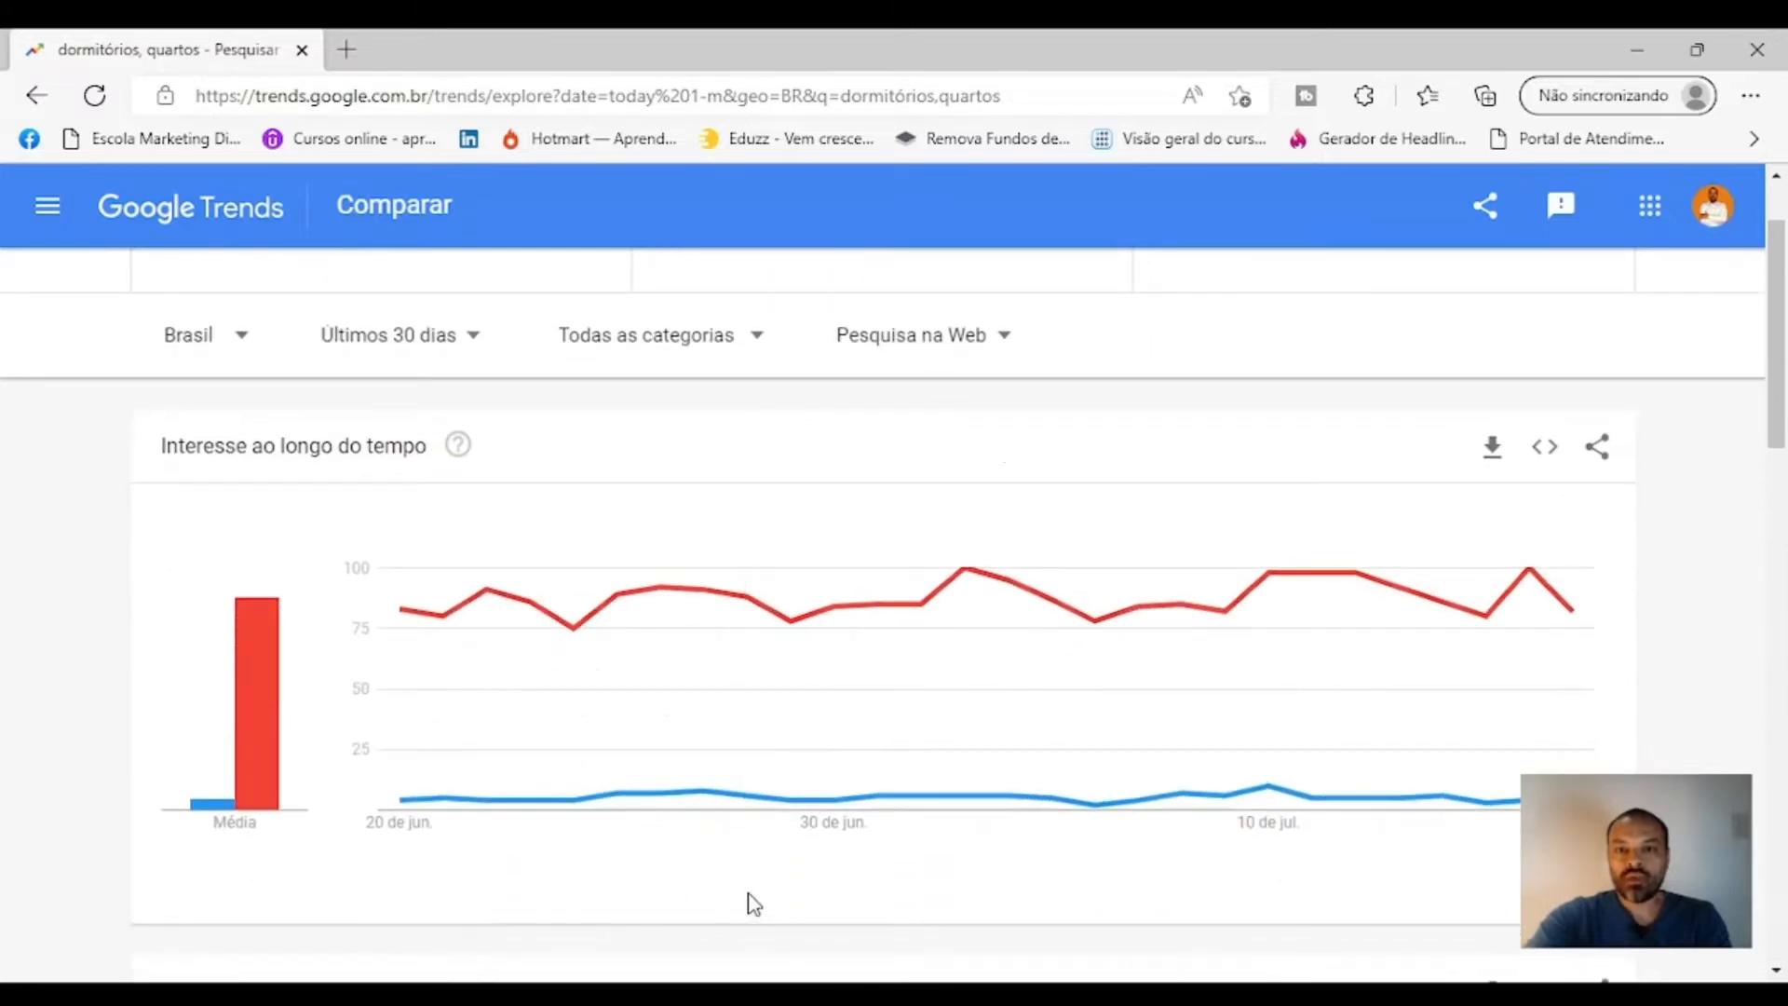
mouse_move(778, 791)
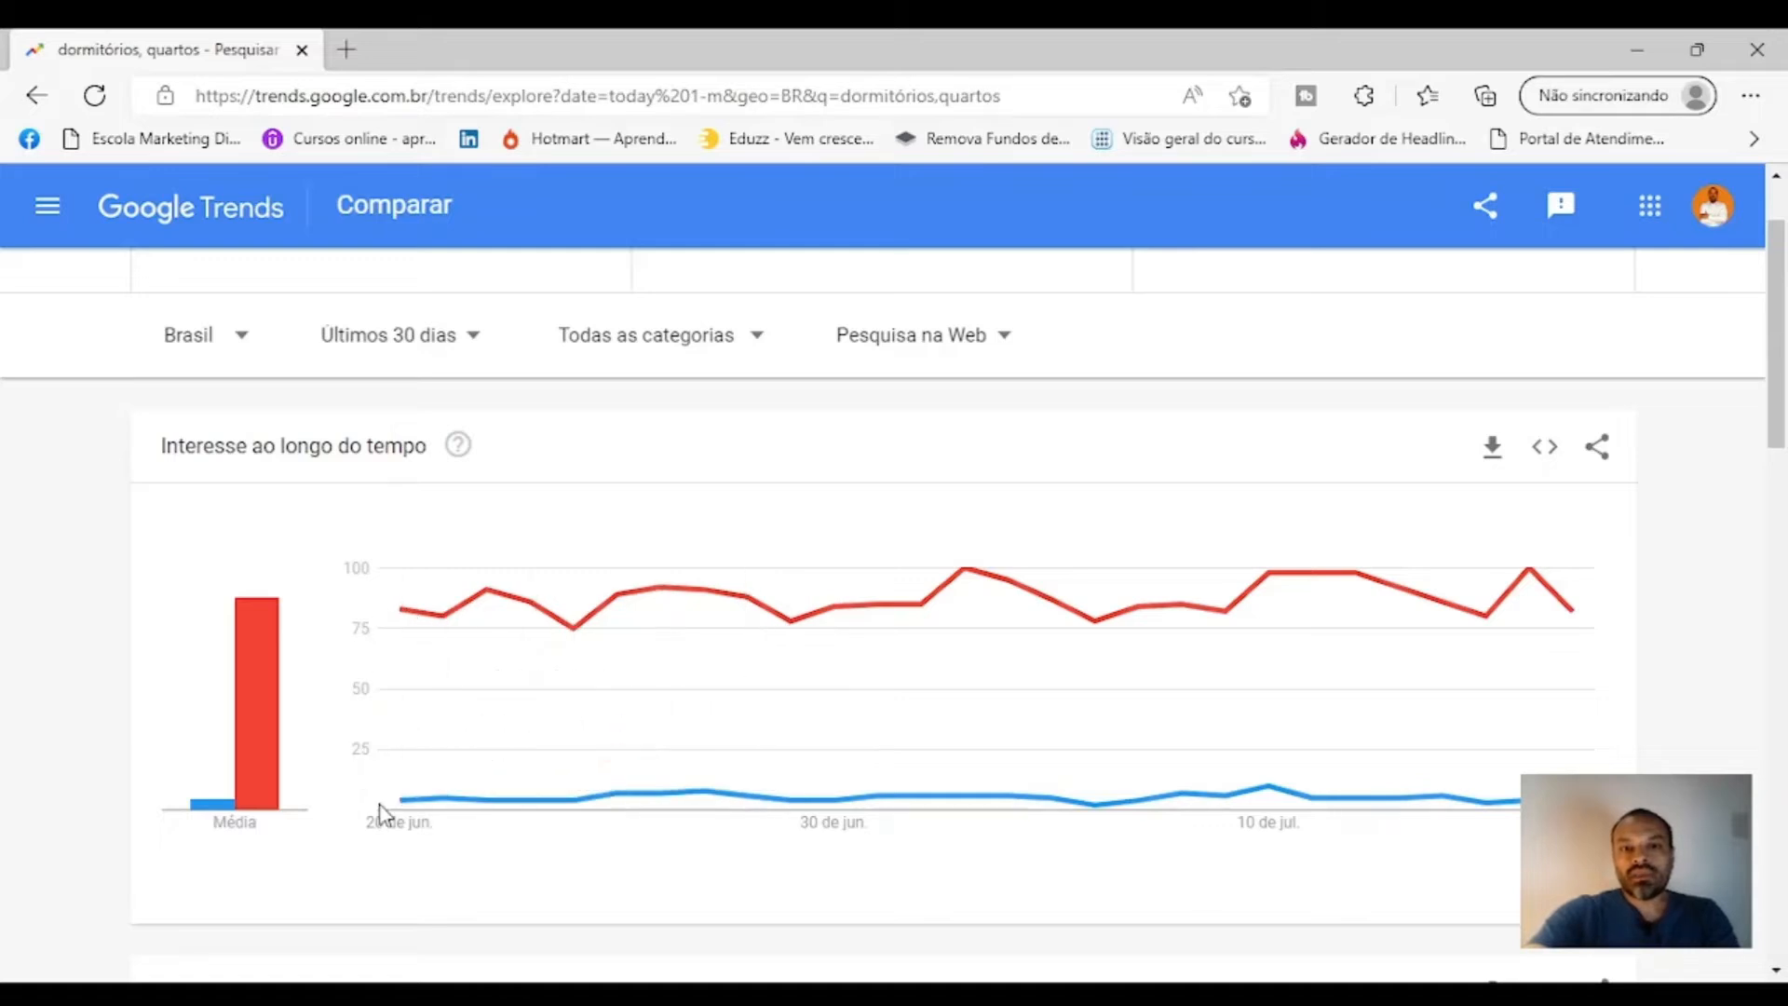
mouse_move(1547, 587)
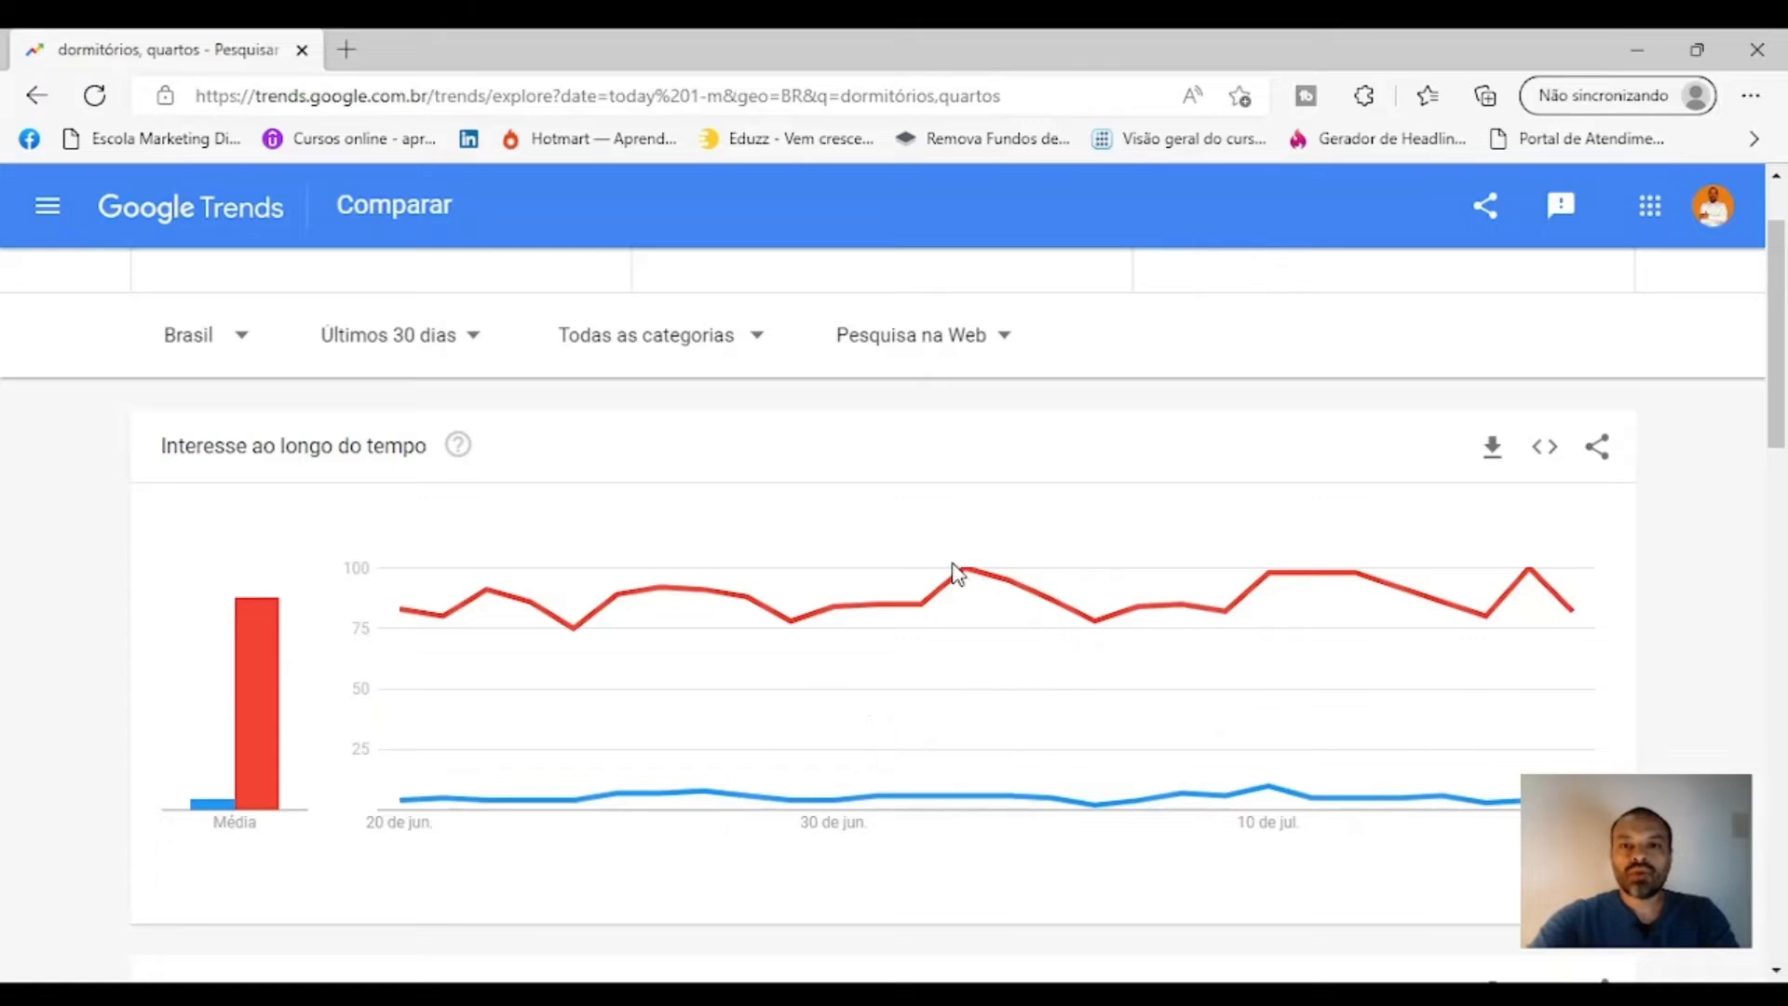
Add "suite" as a third search term to compare with "dormitórios" and "quartos"
mouse_move(962, 576)
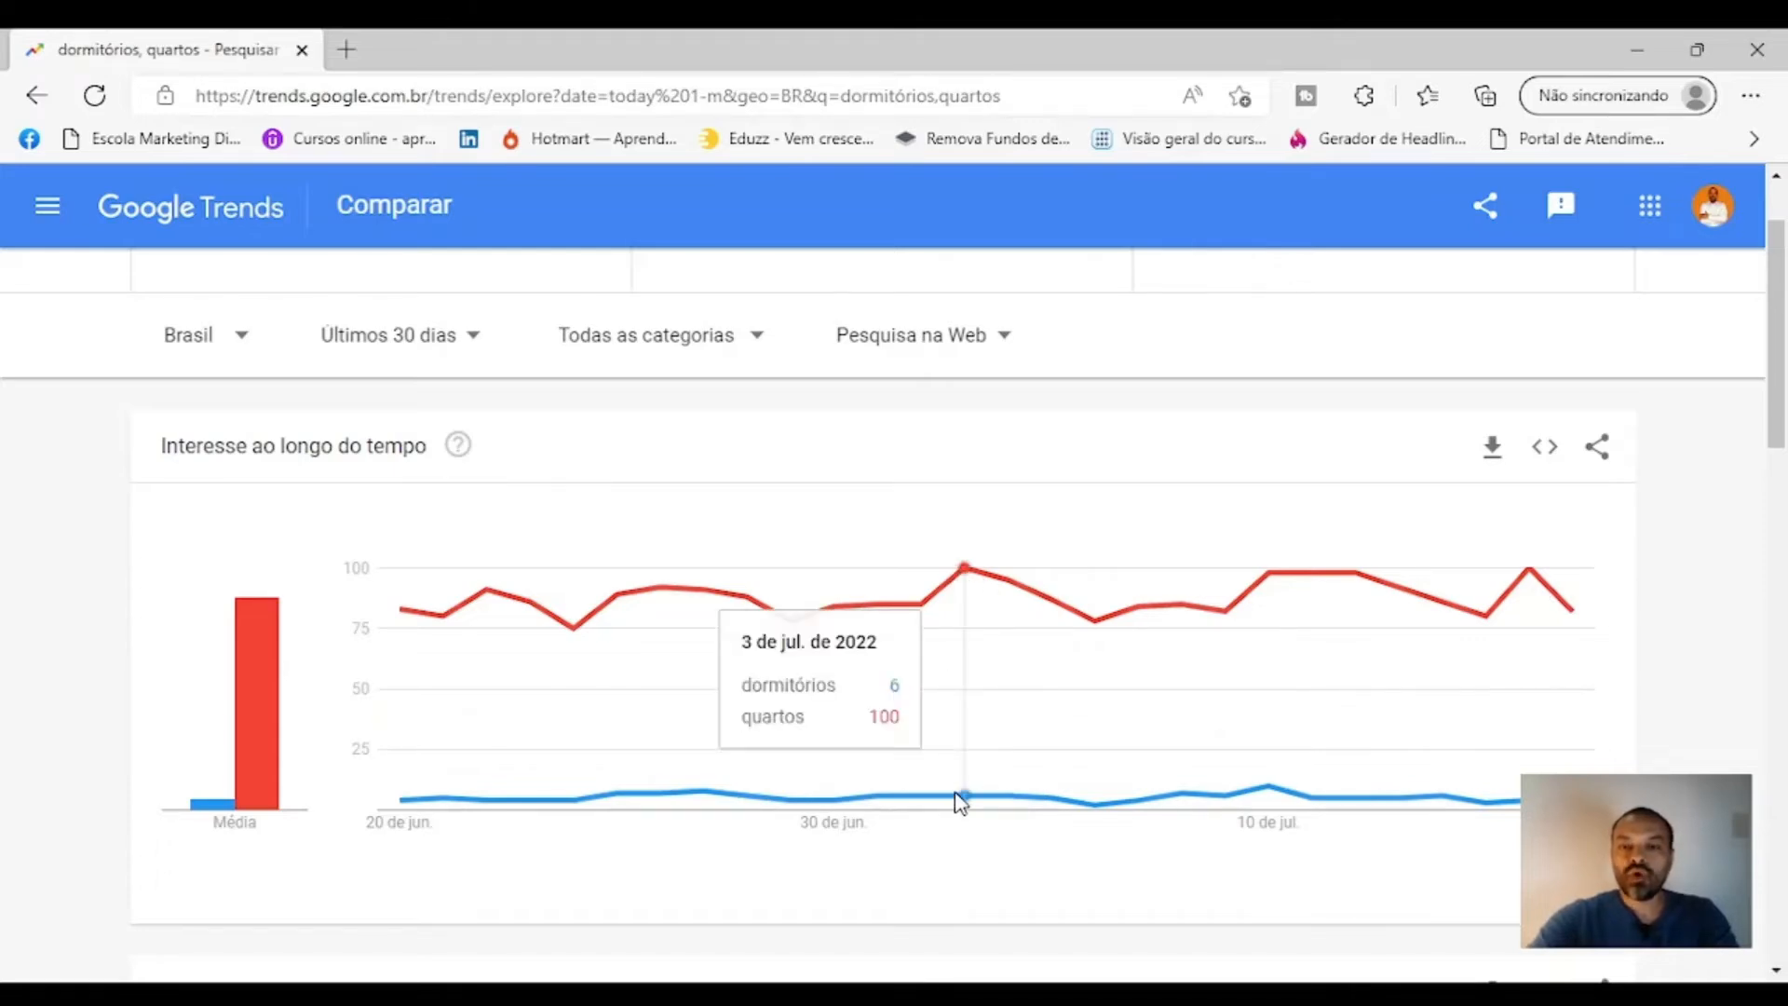
left_click_drag(1779, 354, 1763, 308)
left_click(1324, 354)
type("suite")
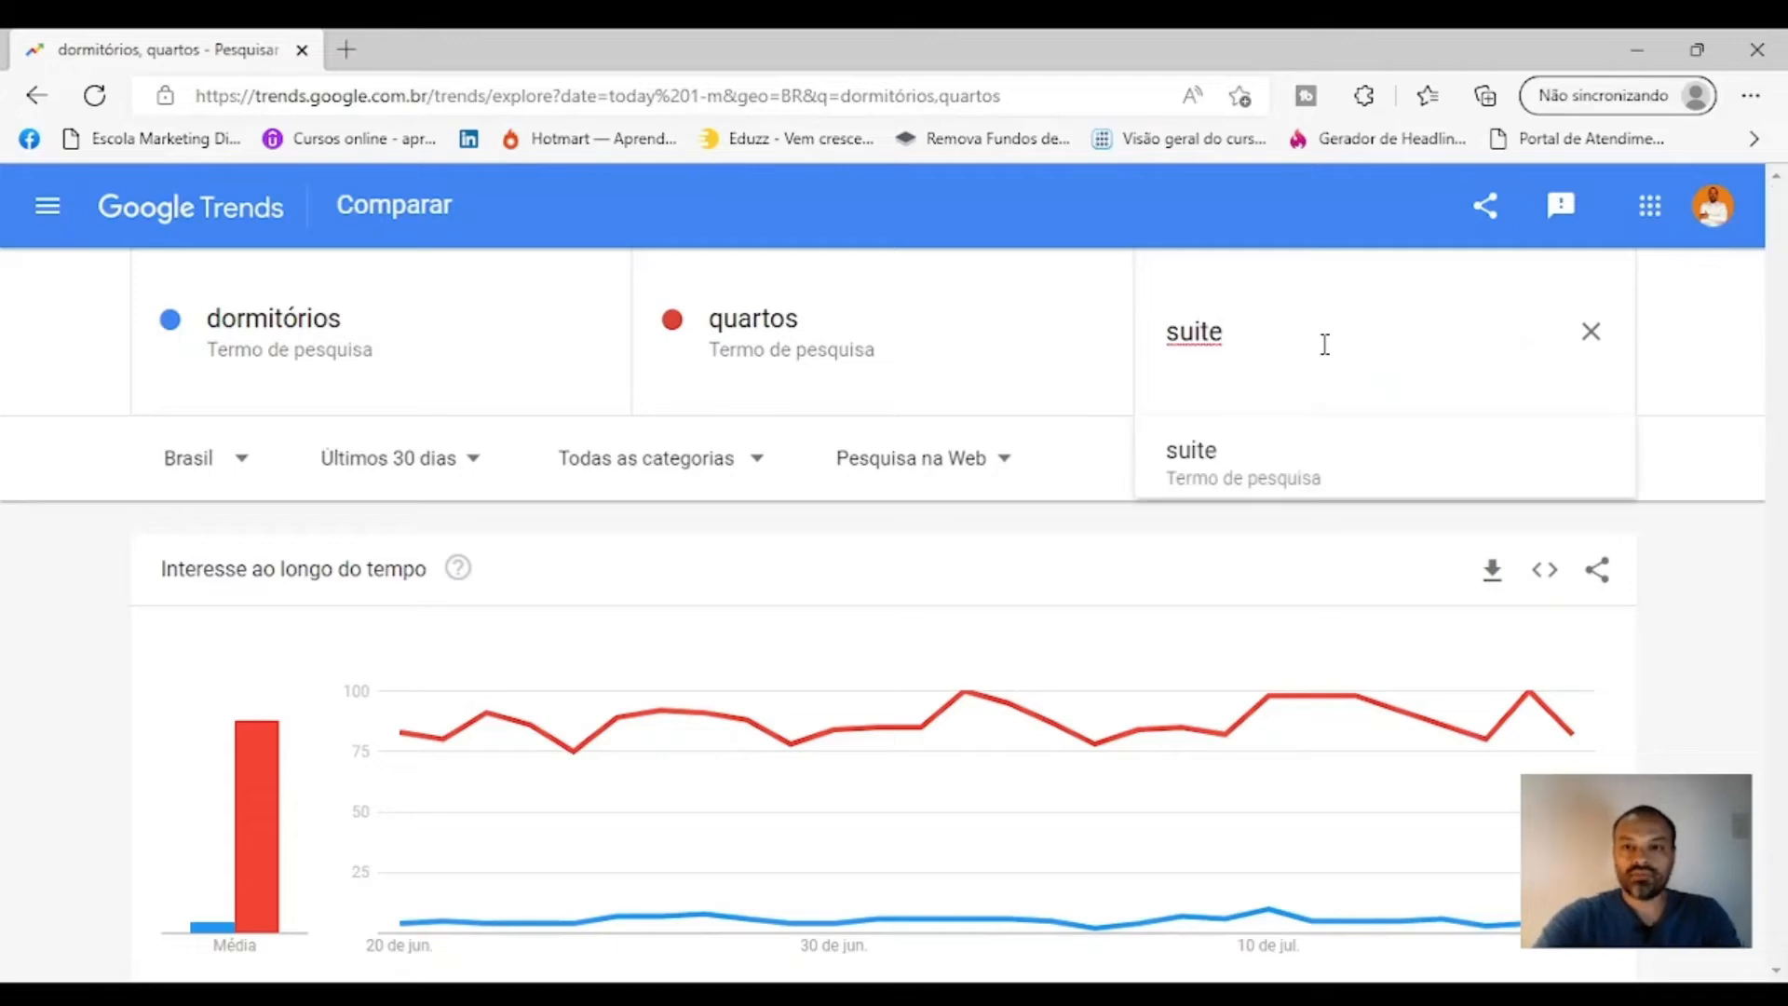
key("Return")
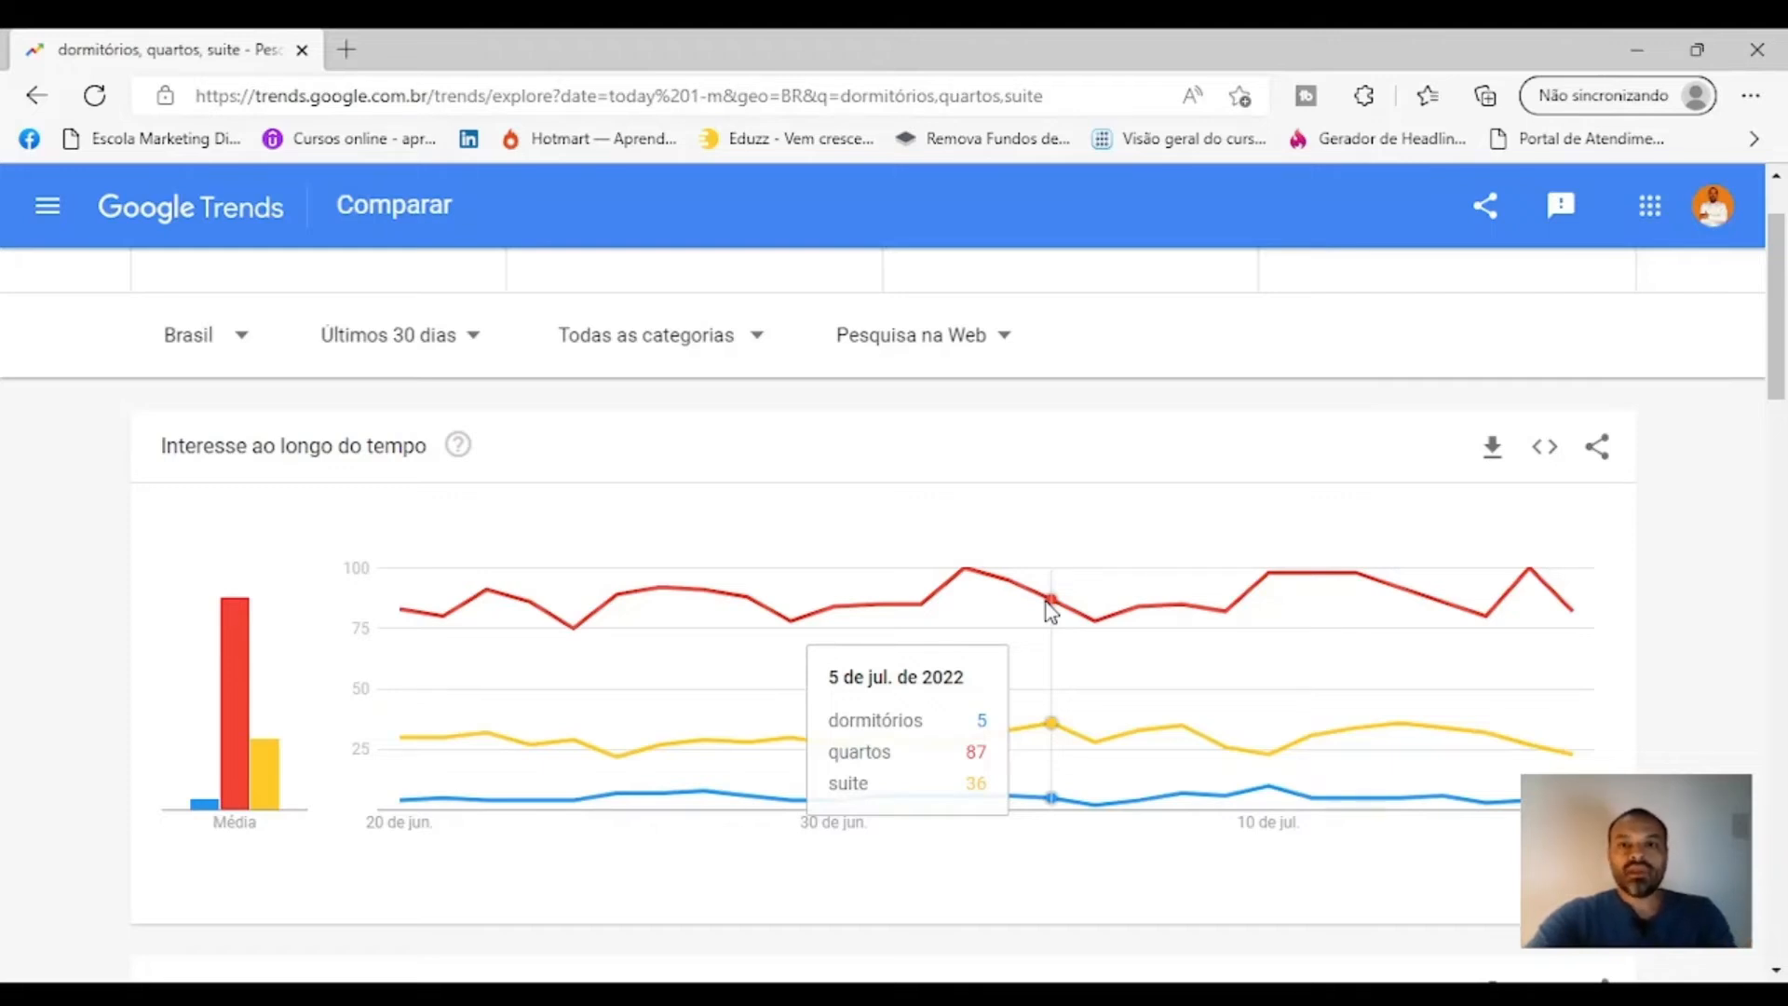
Examine the comparison by sub-region, checking each term's share in São Paulo, Rio Grande do Sul, Santa Catarina, Paraná and Espírito Santo
scroll(1051, 610, "down", 4)
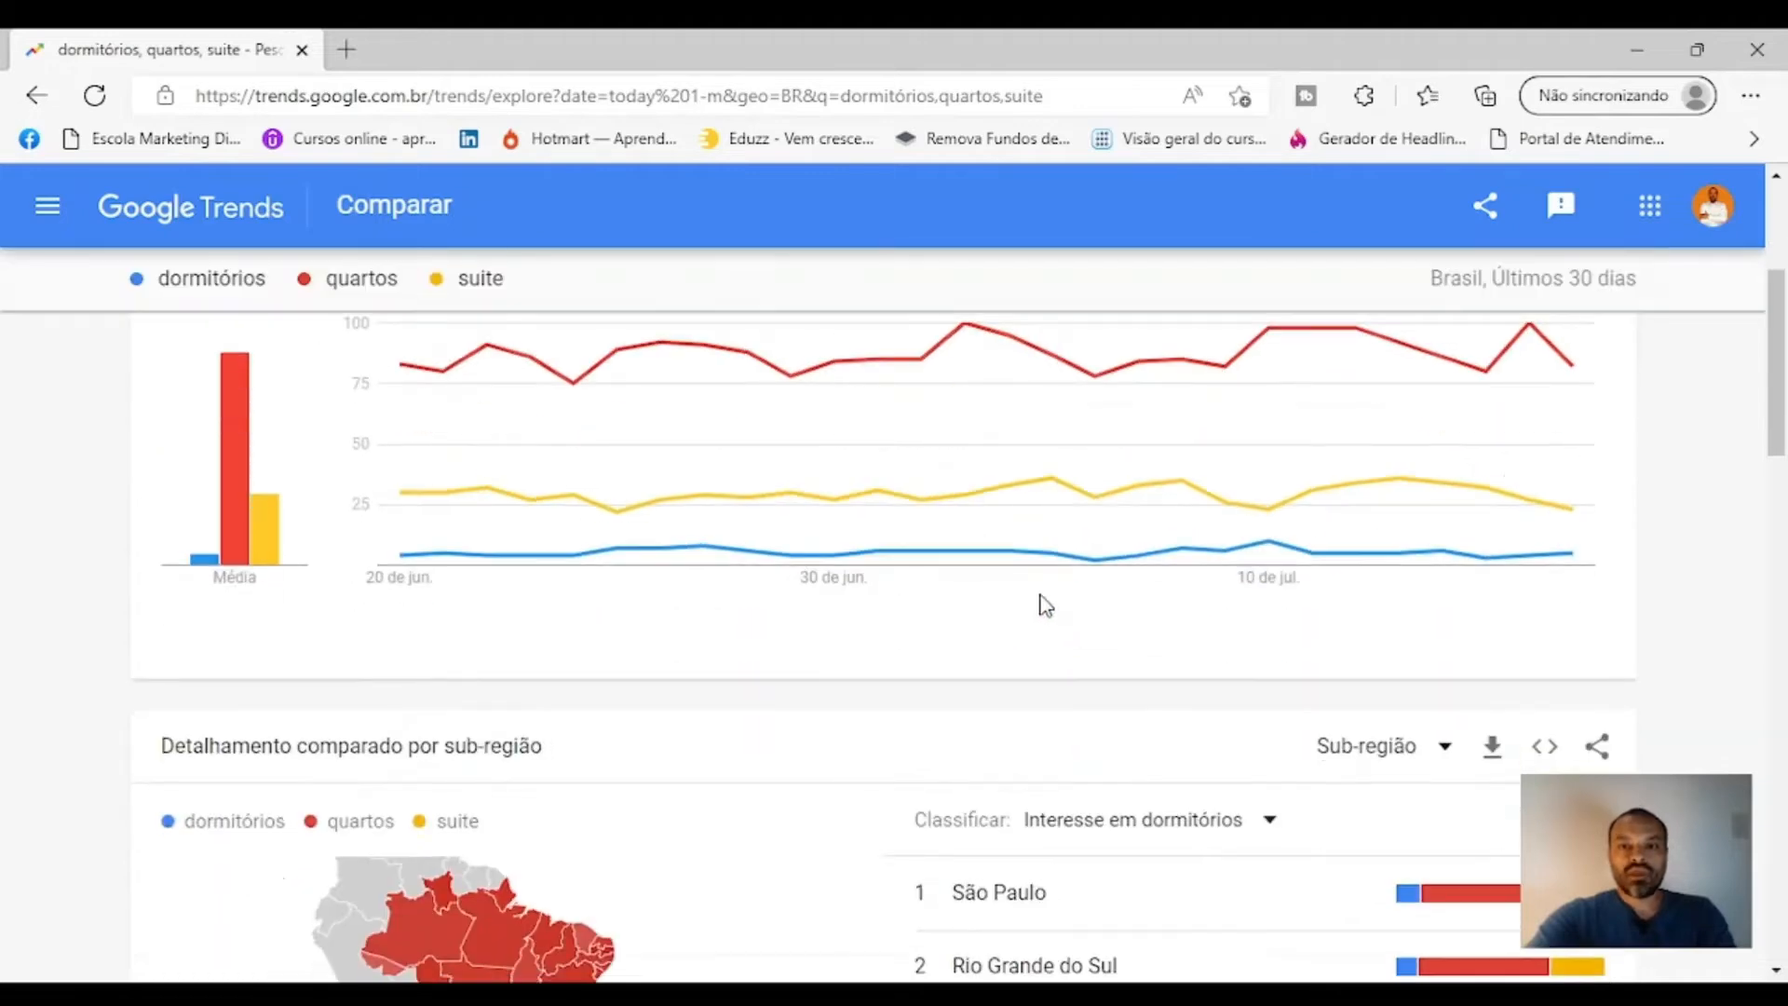
scroll(1045, 604, "down", 1)
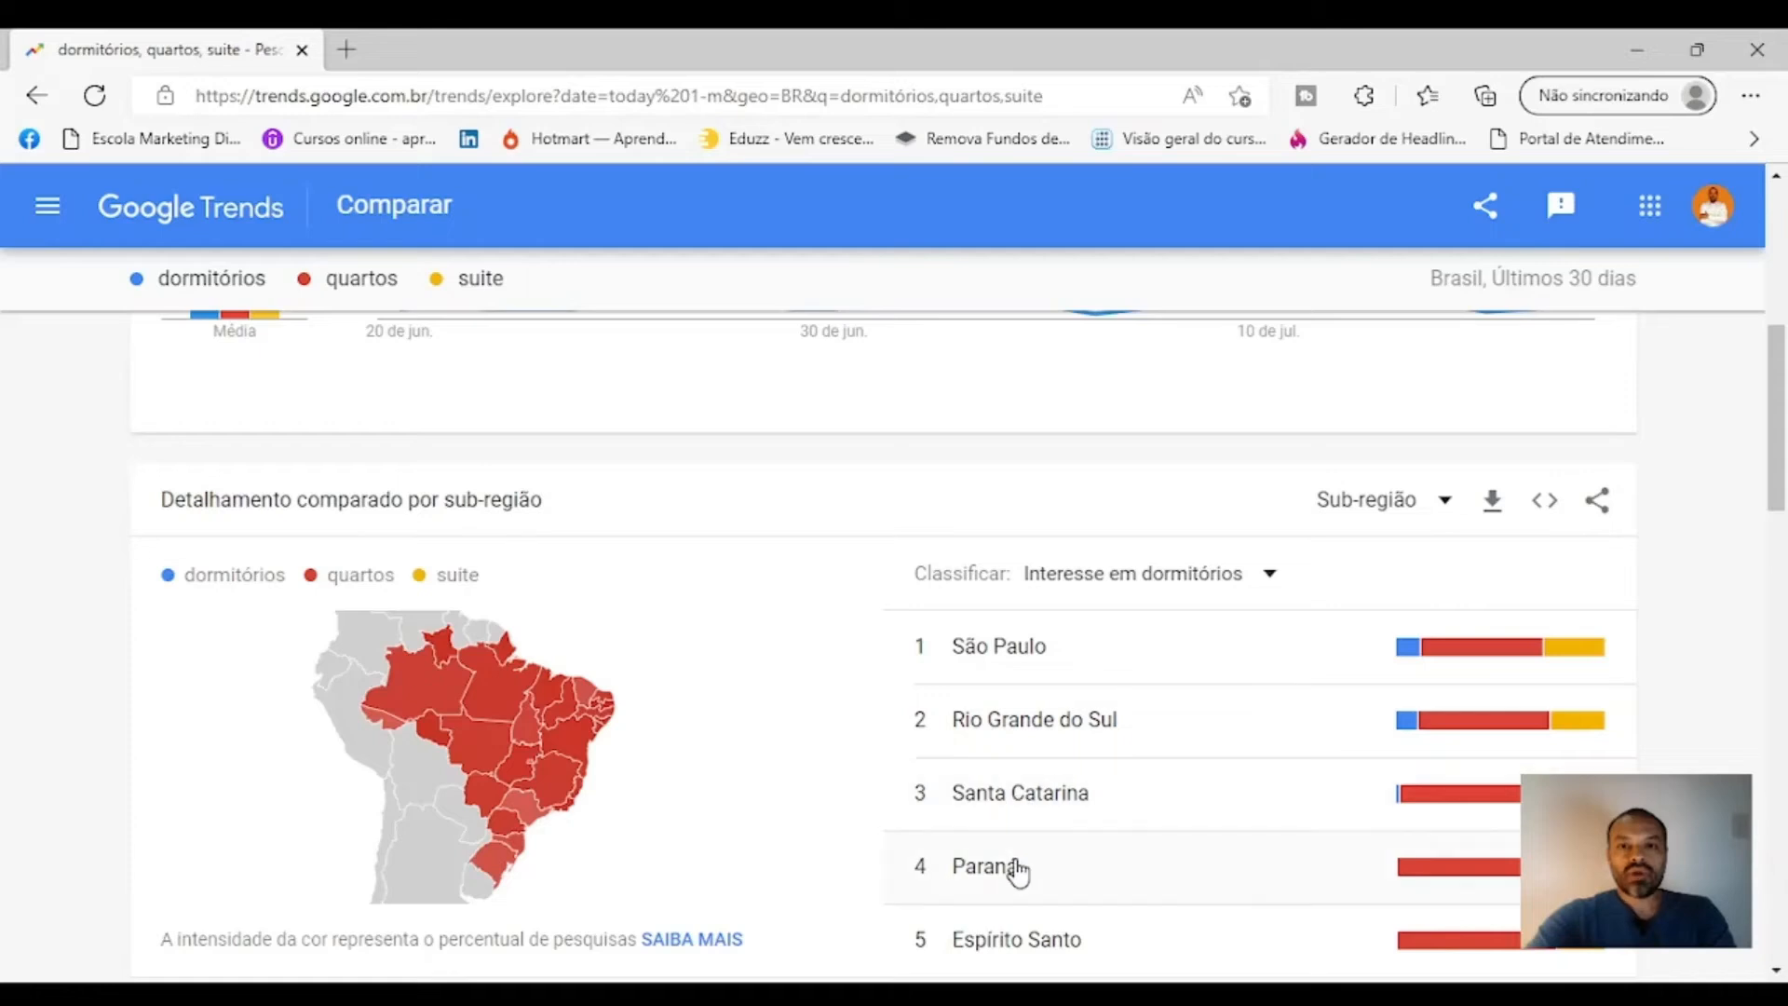
scroll(1000, 663, "down", 1)
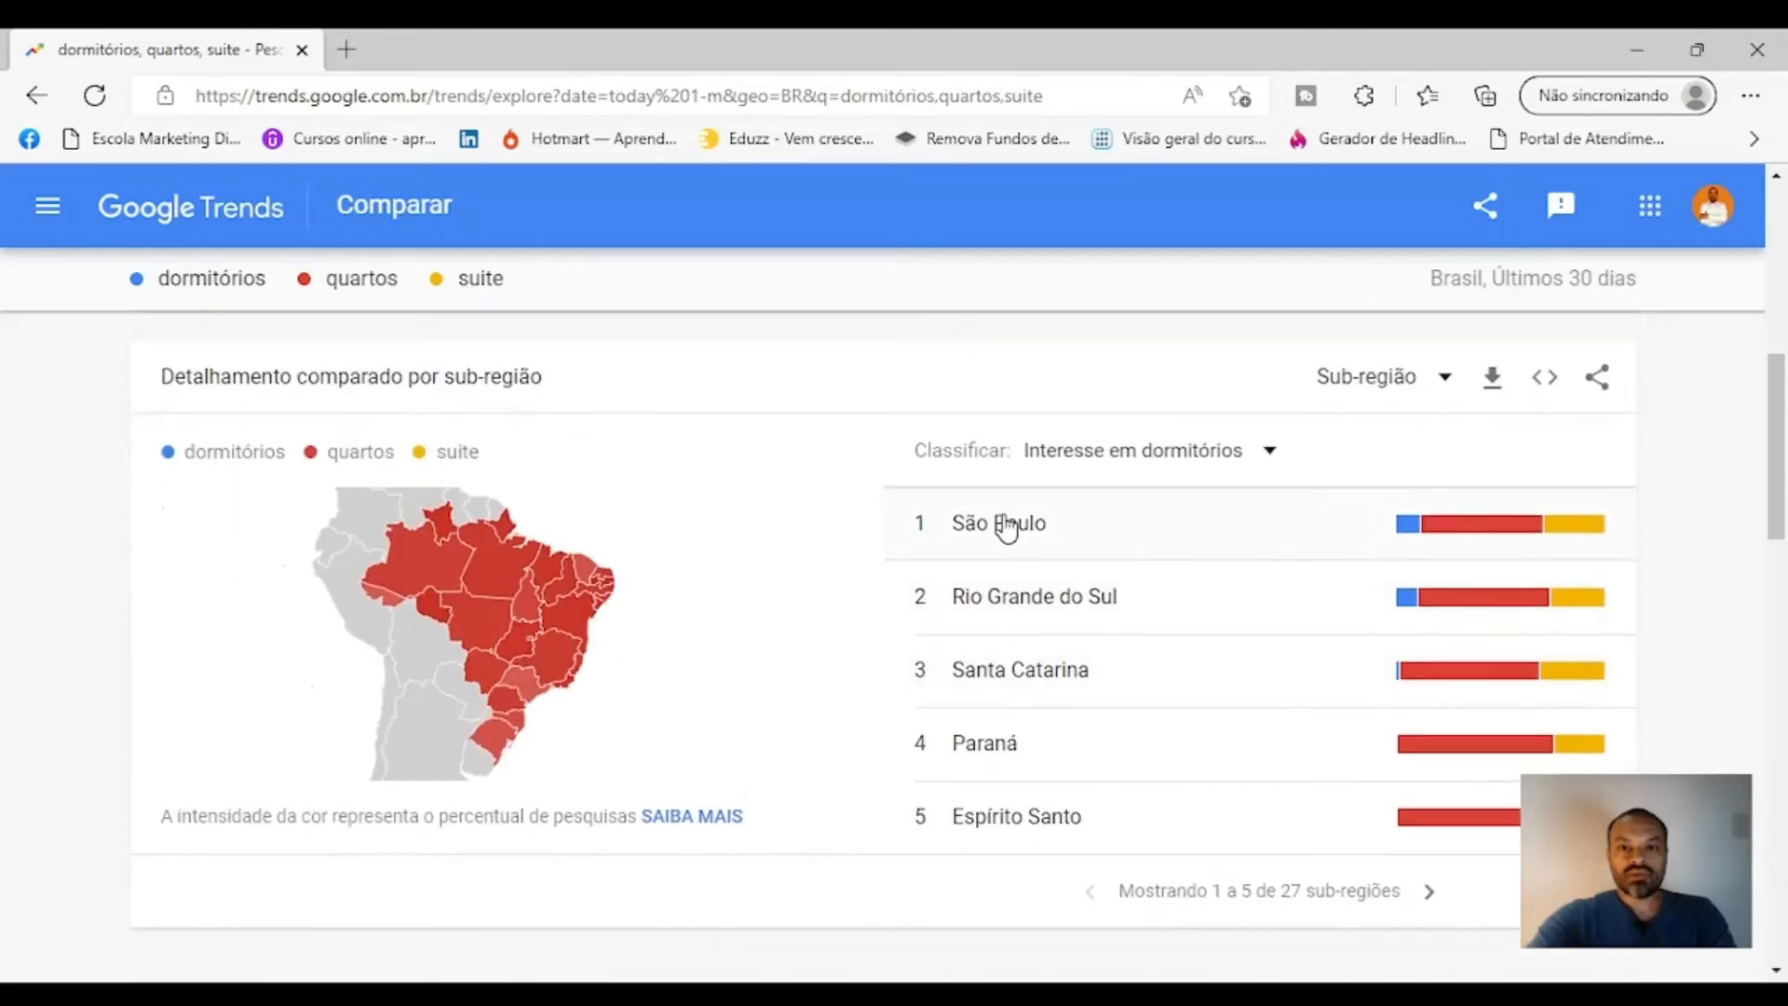
mouse_move(1449, 540)
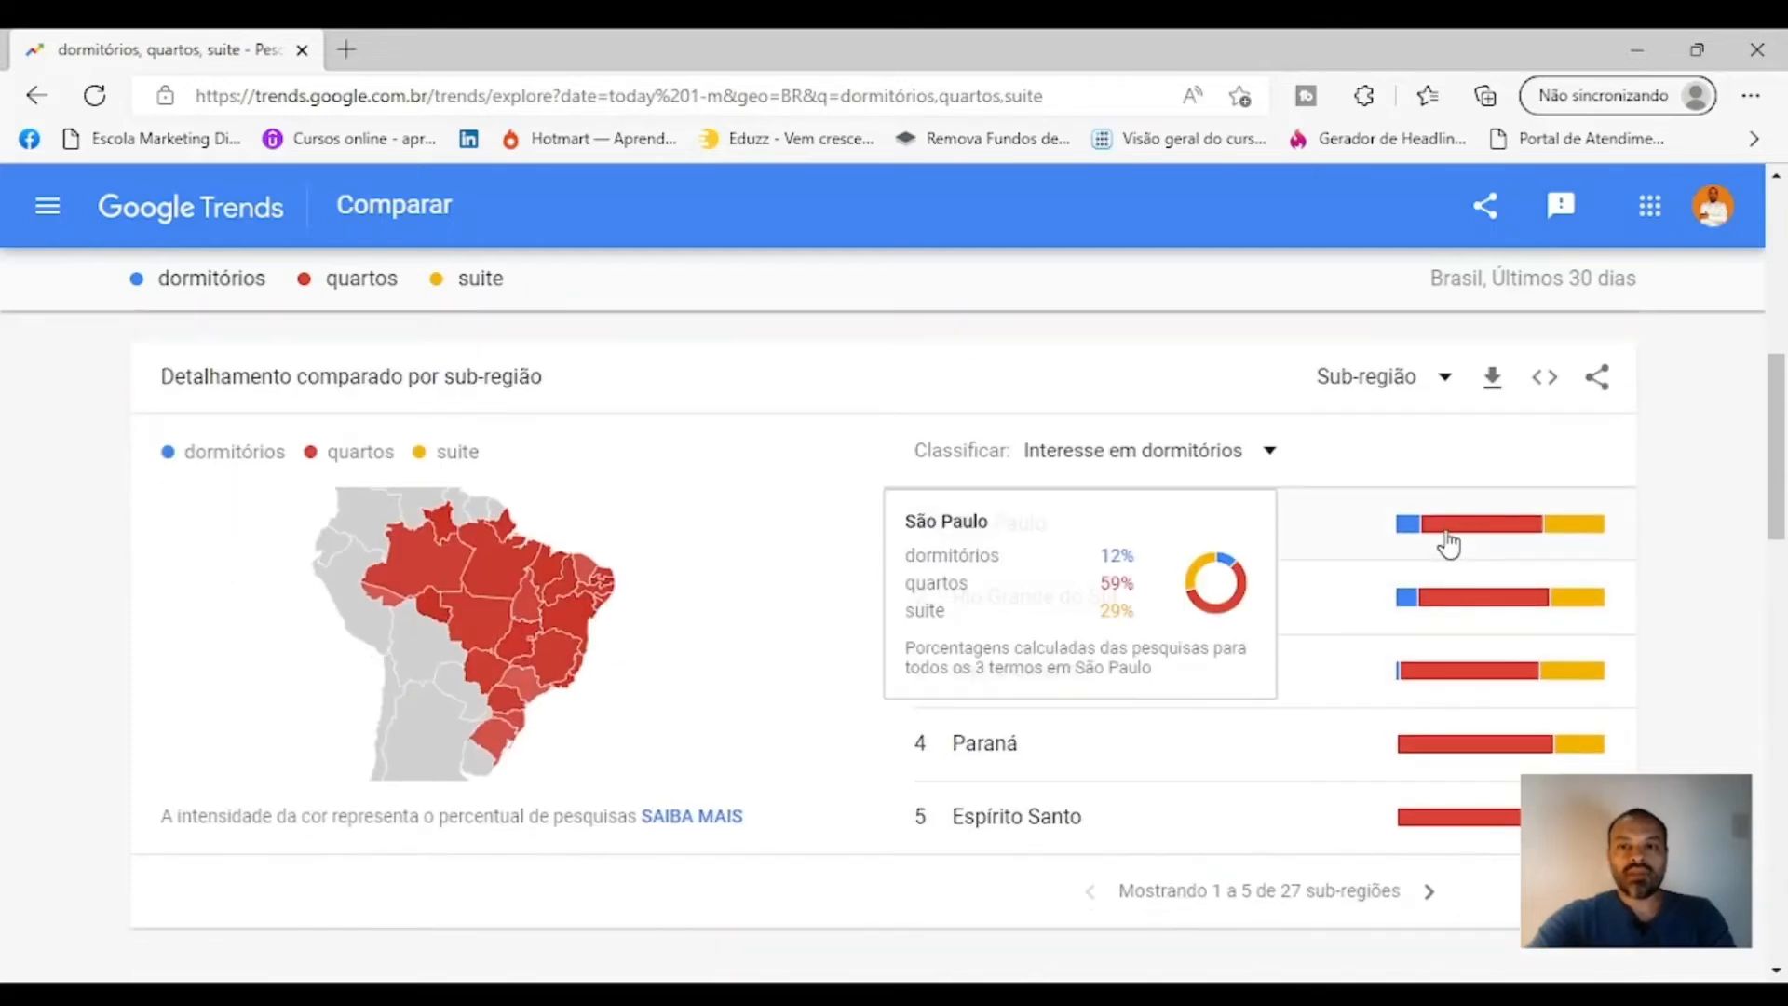
mouse_move(1443, 610)
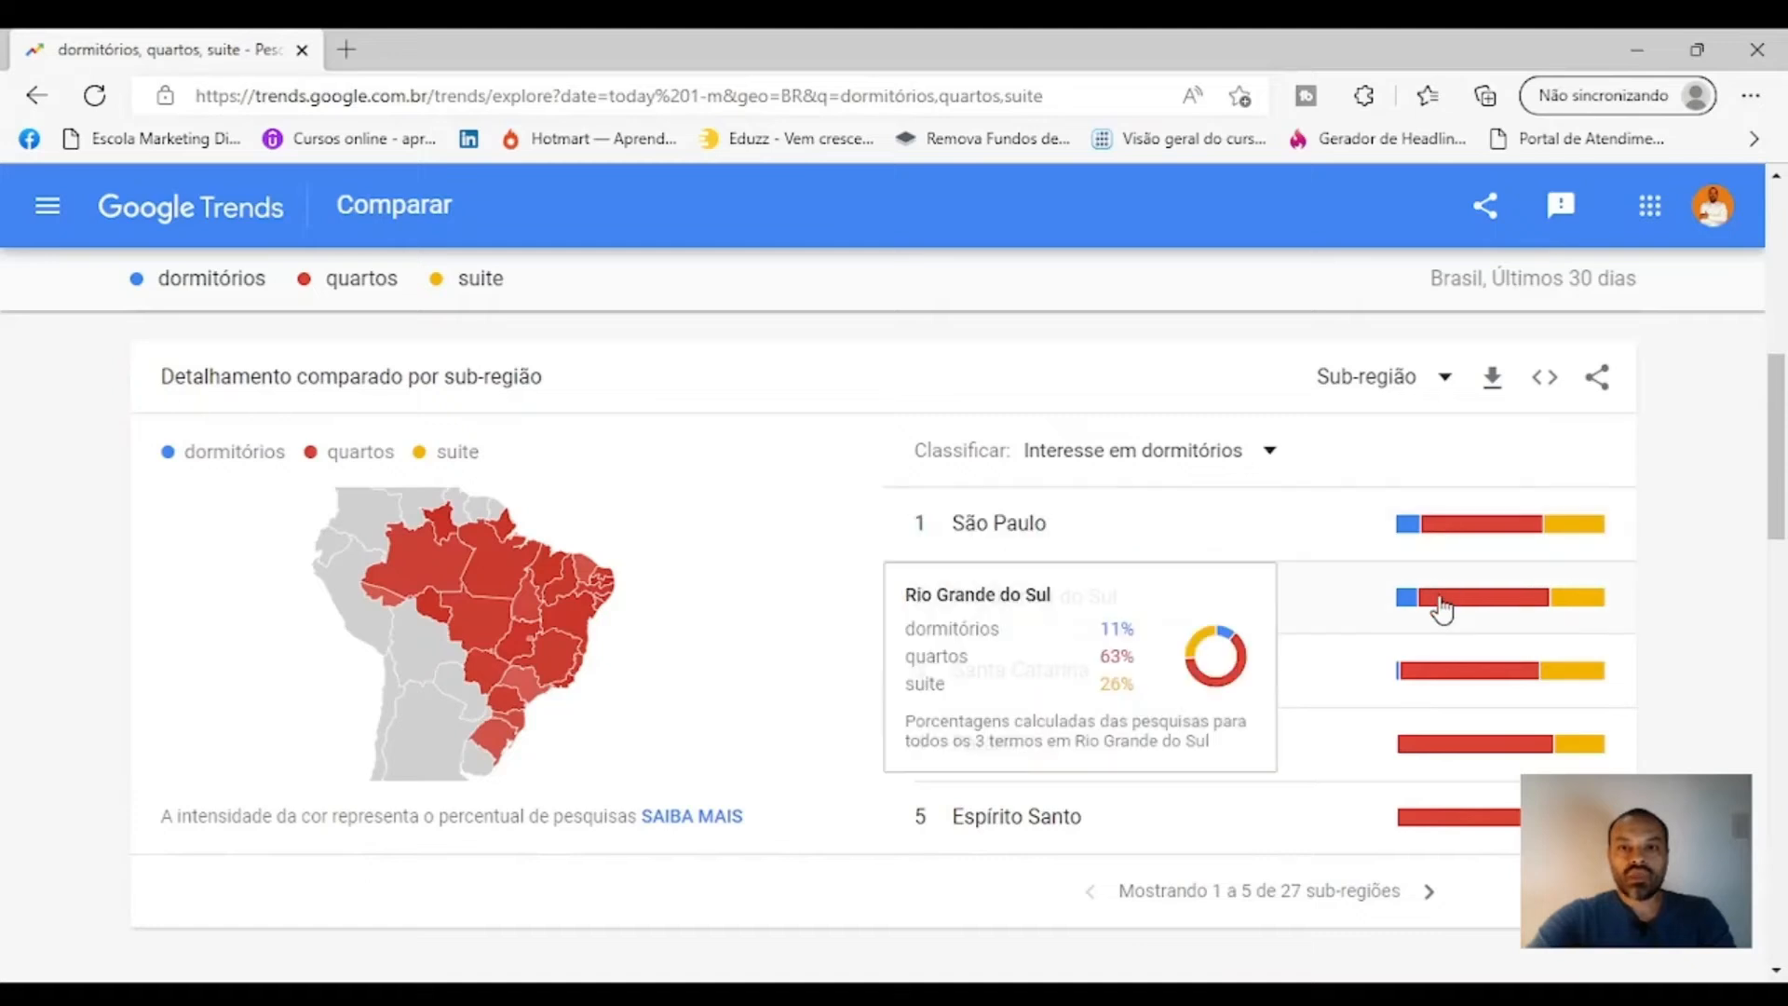
mouse_move(1444, 678)
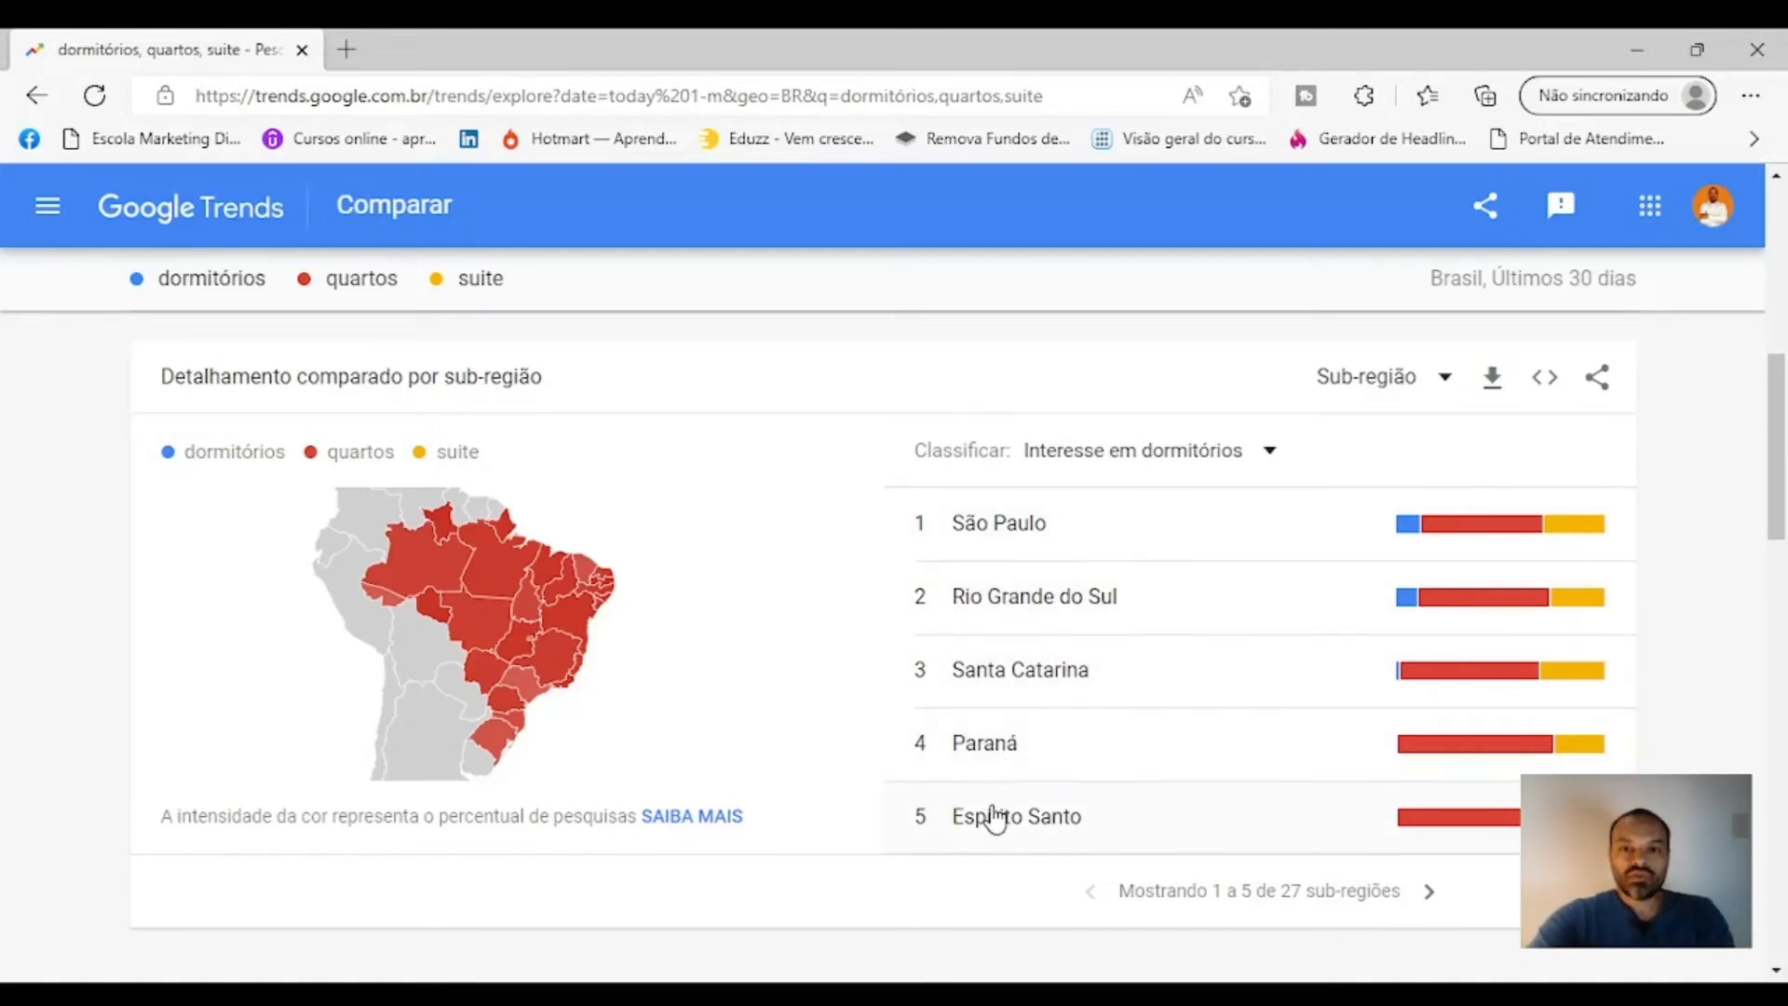
mouse_move(1461, 824)
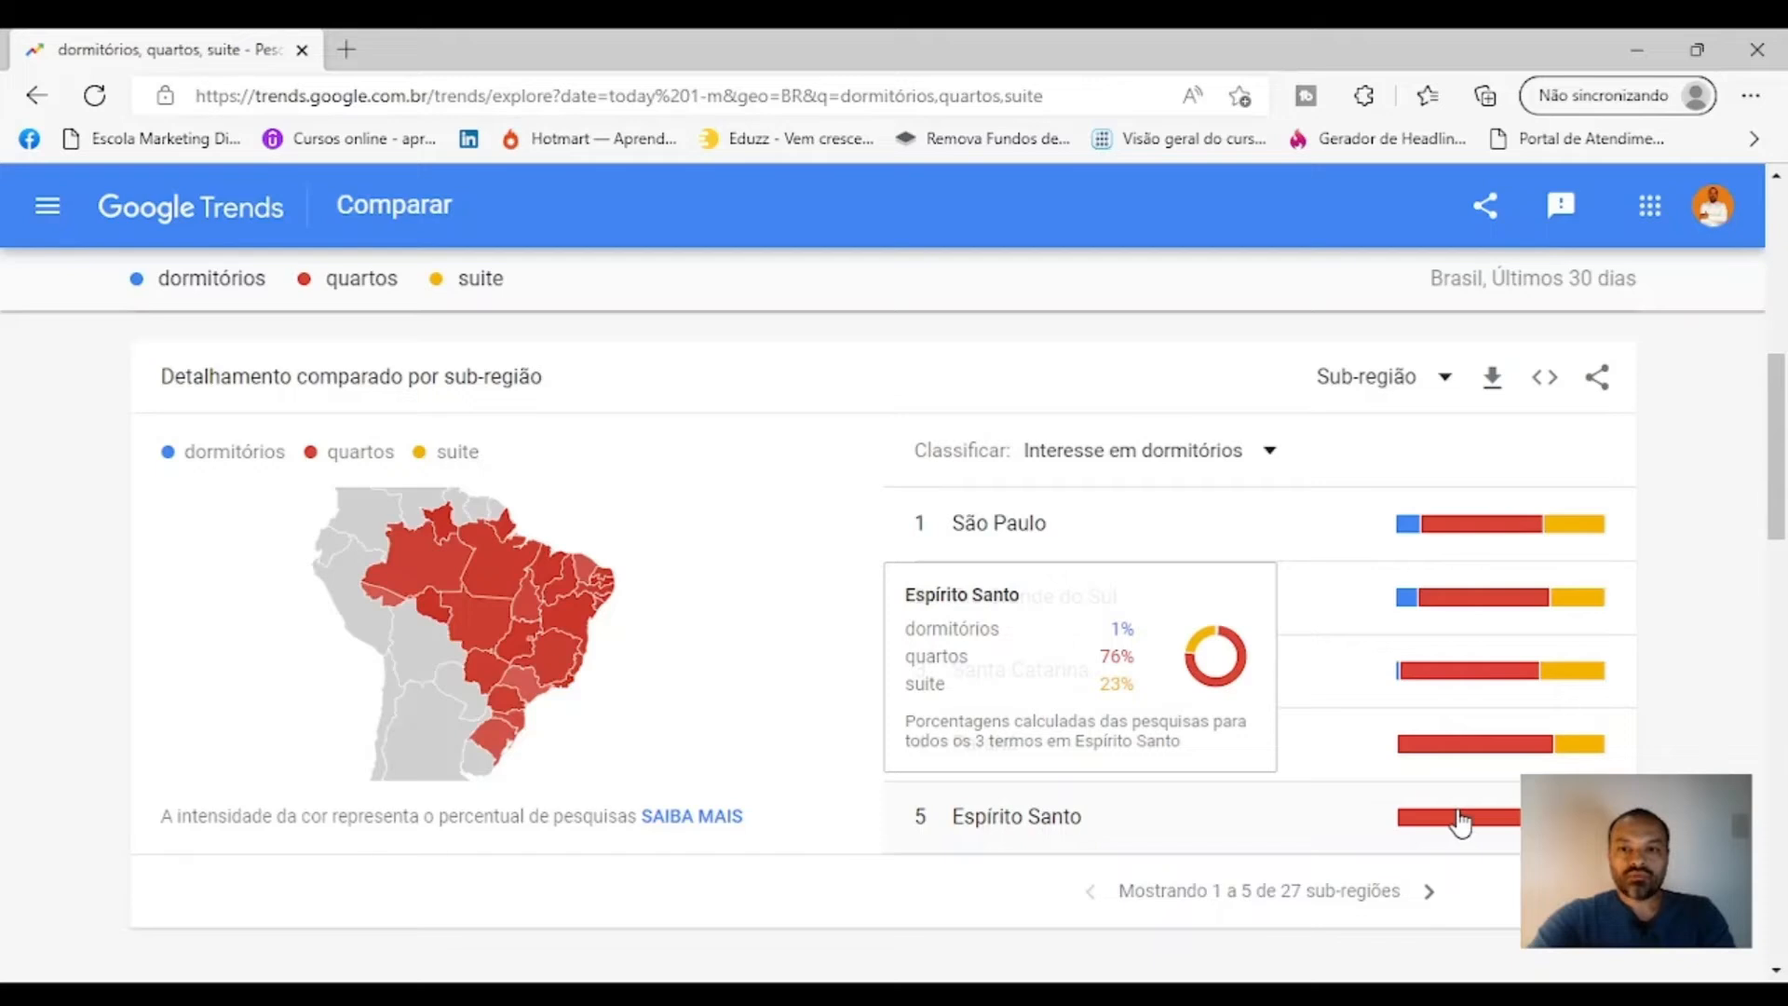
mouse_move(1458, 757)
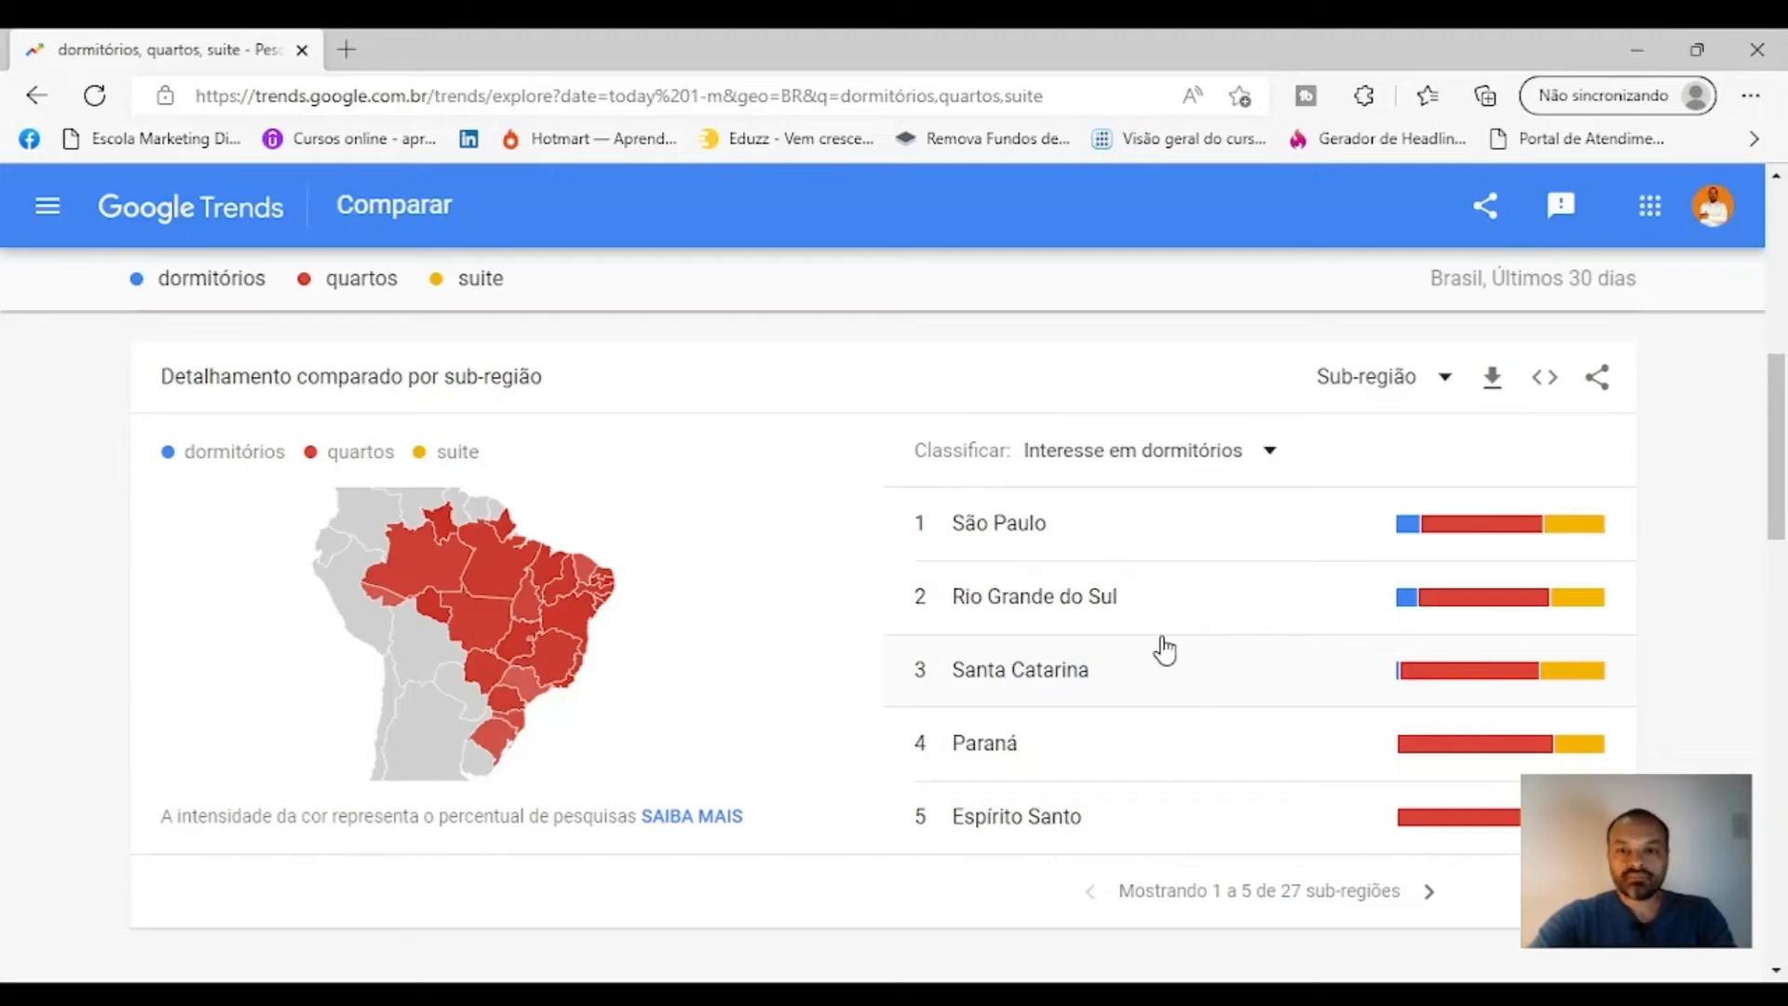
Review the sub-region interest map and related searches for "dormitórios"
scroll(1153, 643, "down", 4)
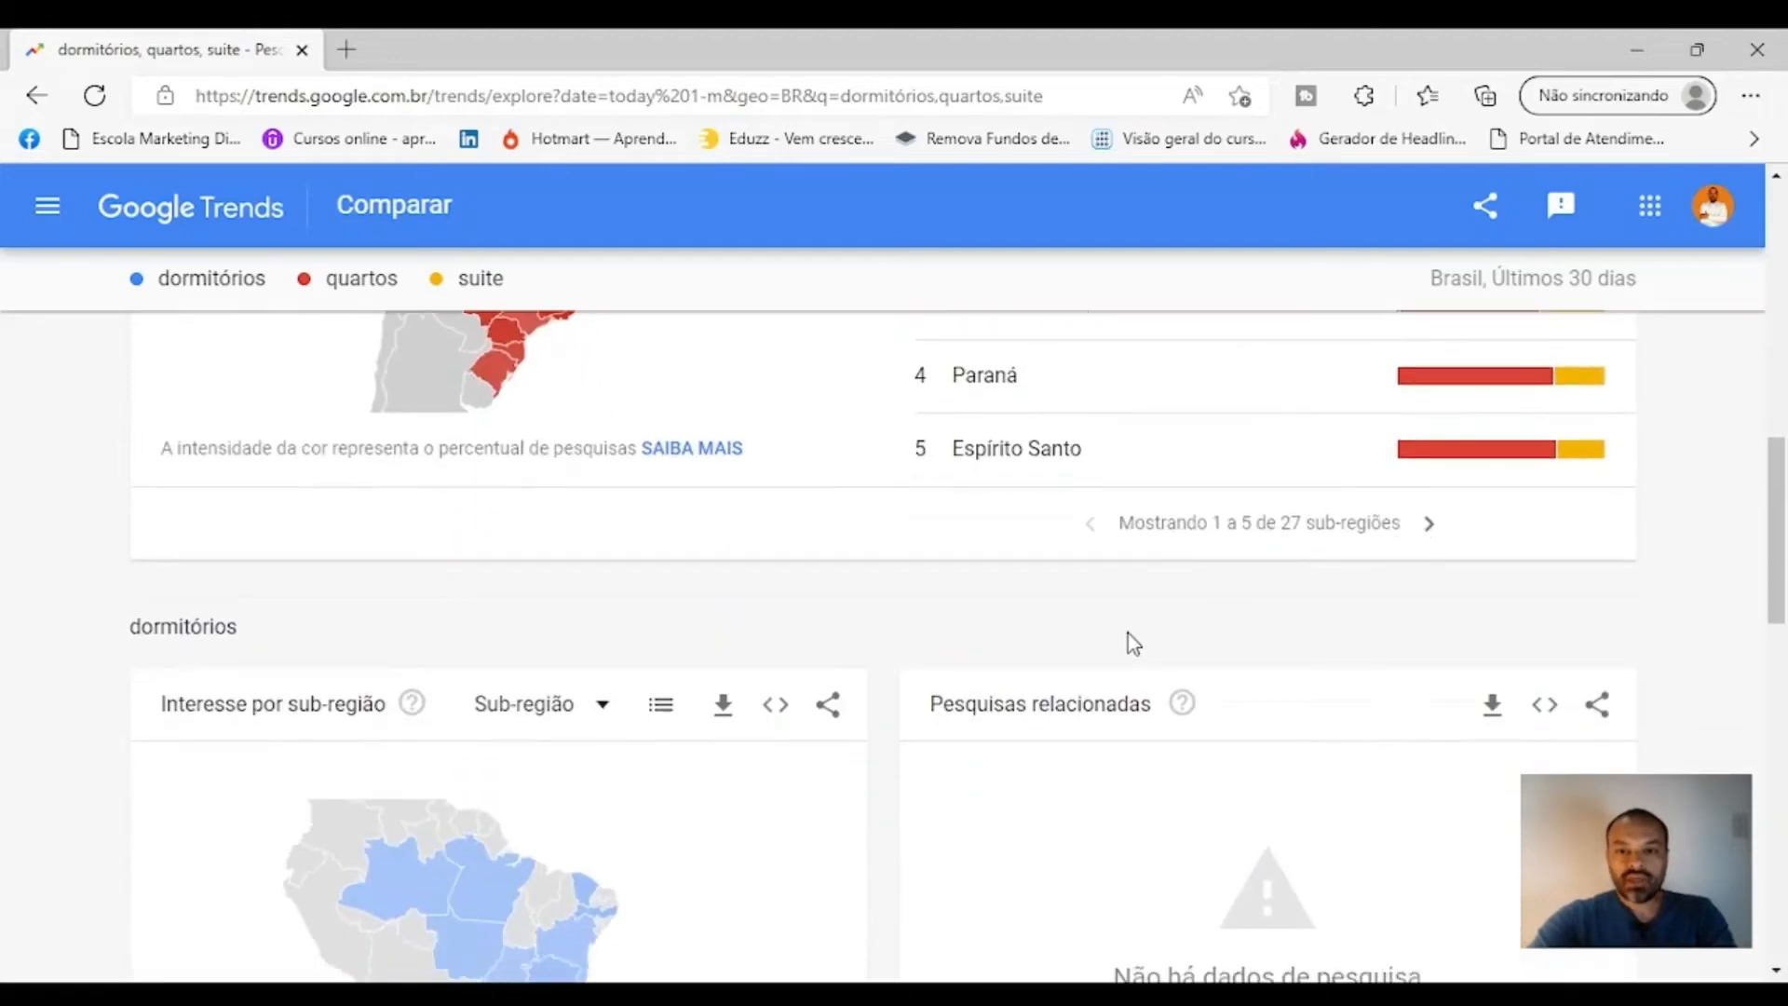
scroll(1127, 634, "down", 6)
scroll(1124, 640, "up", 4)
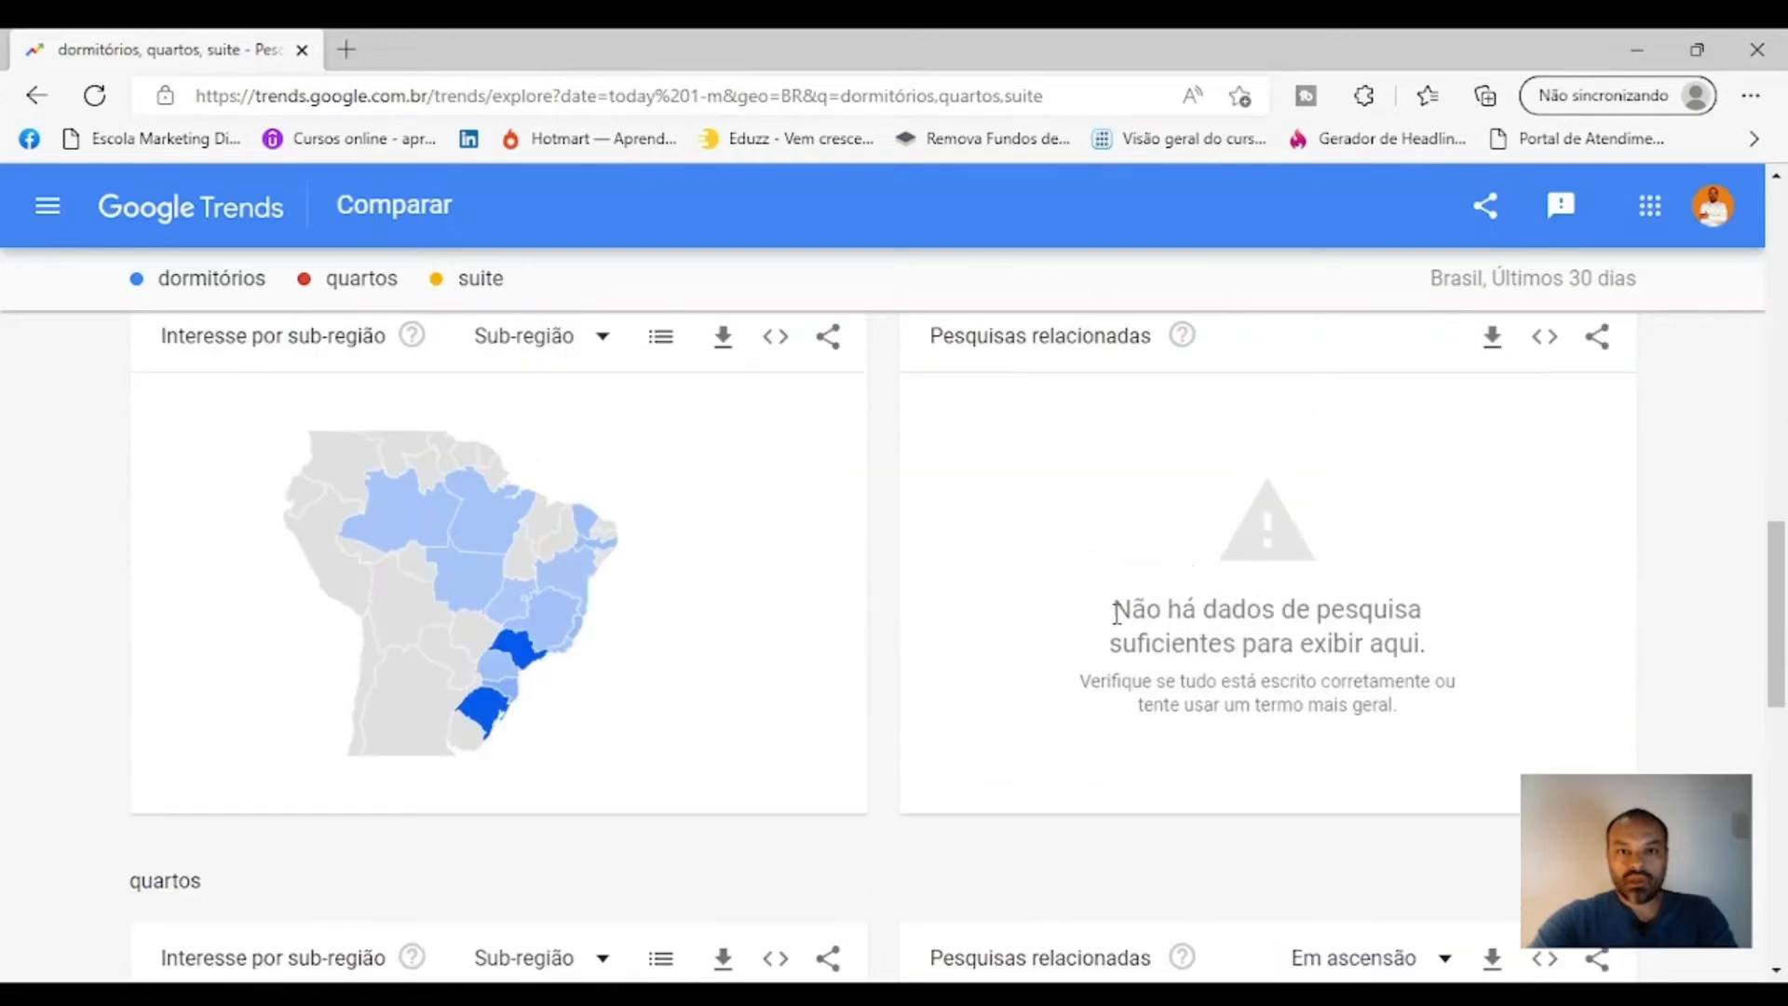
scroll(1117, 613, "up", 1)
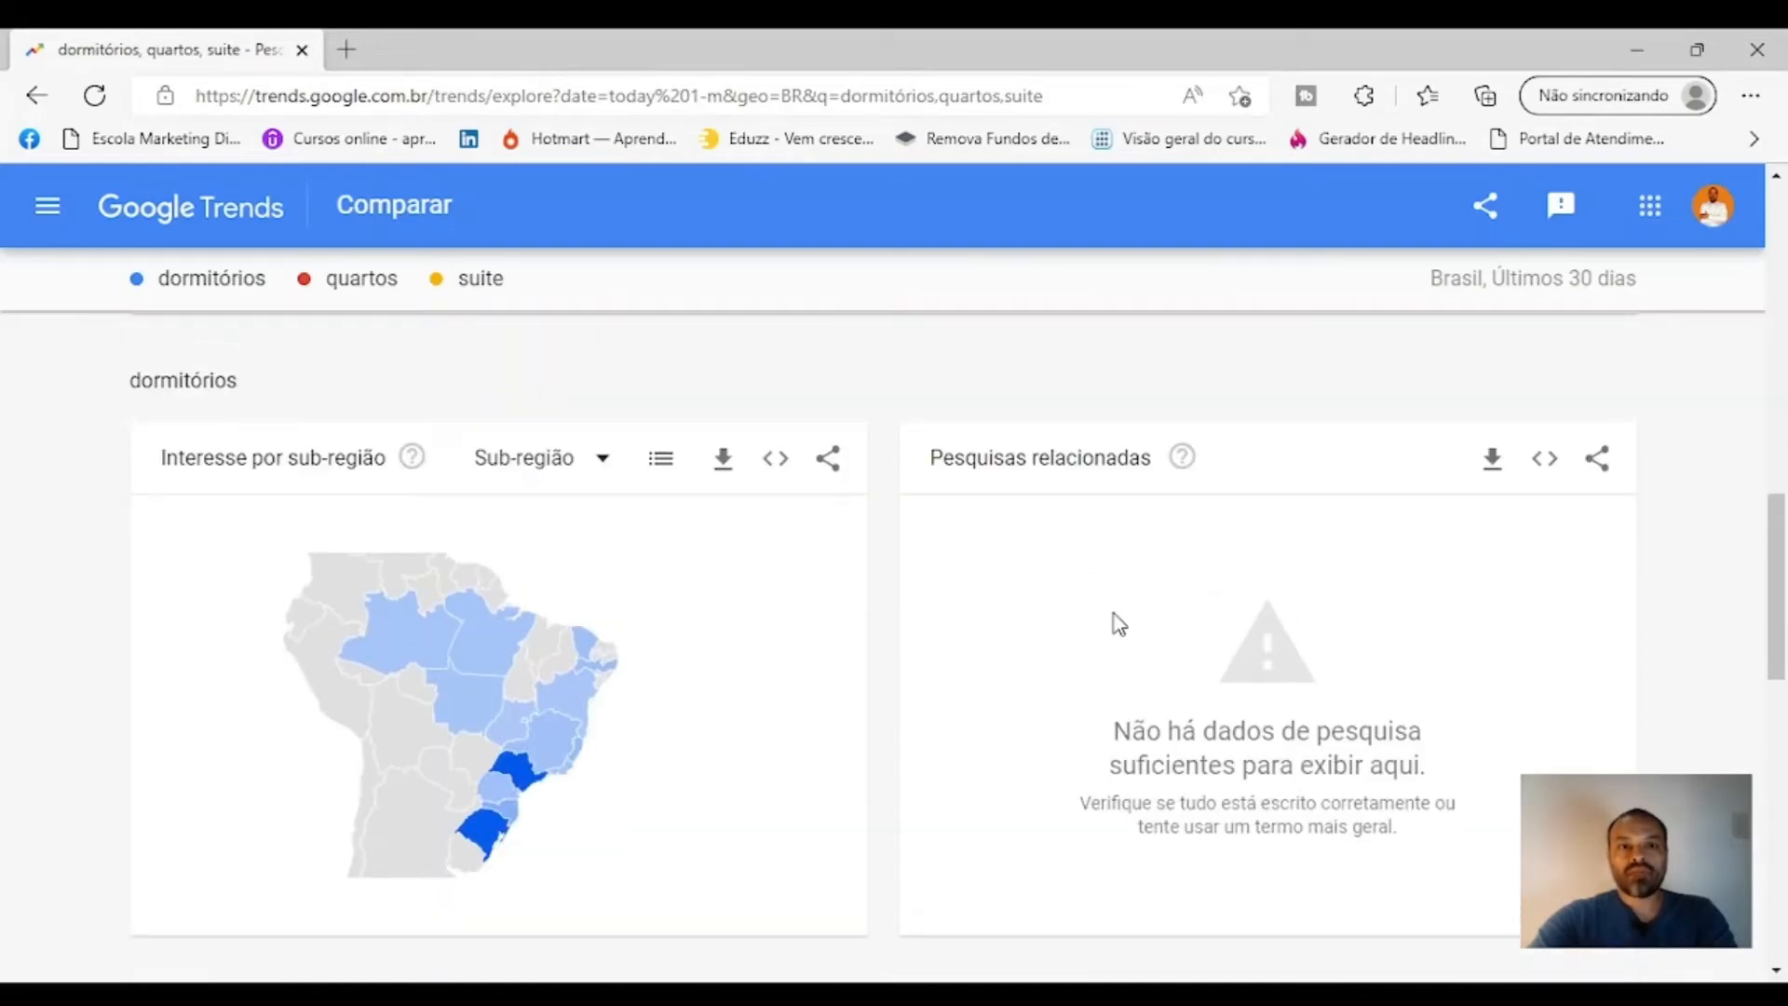
scroll(1114, 613, "up", 1)
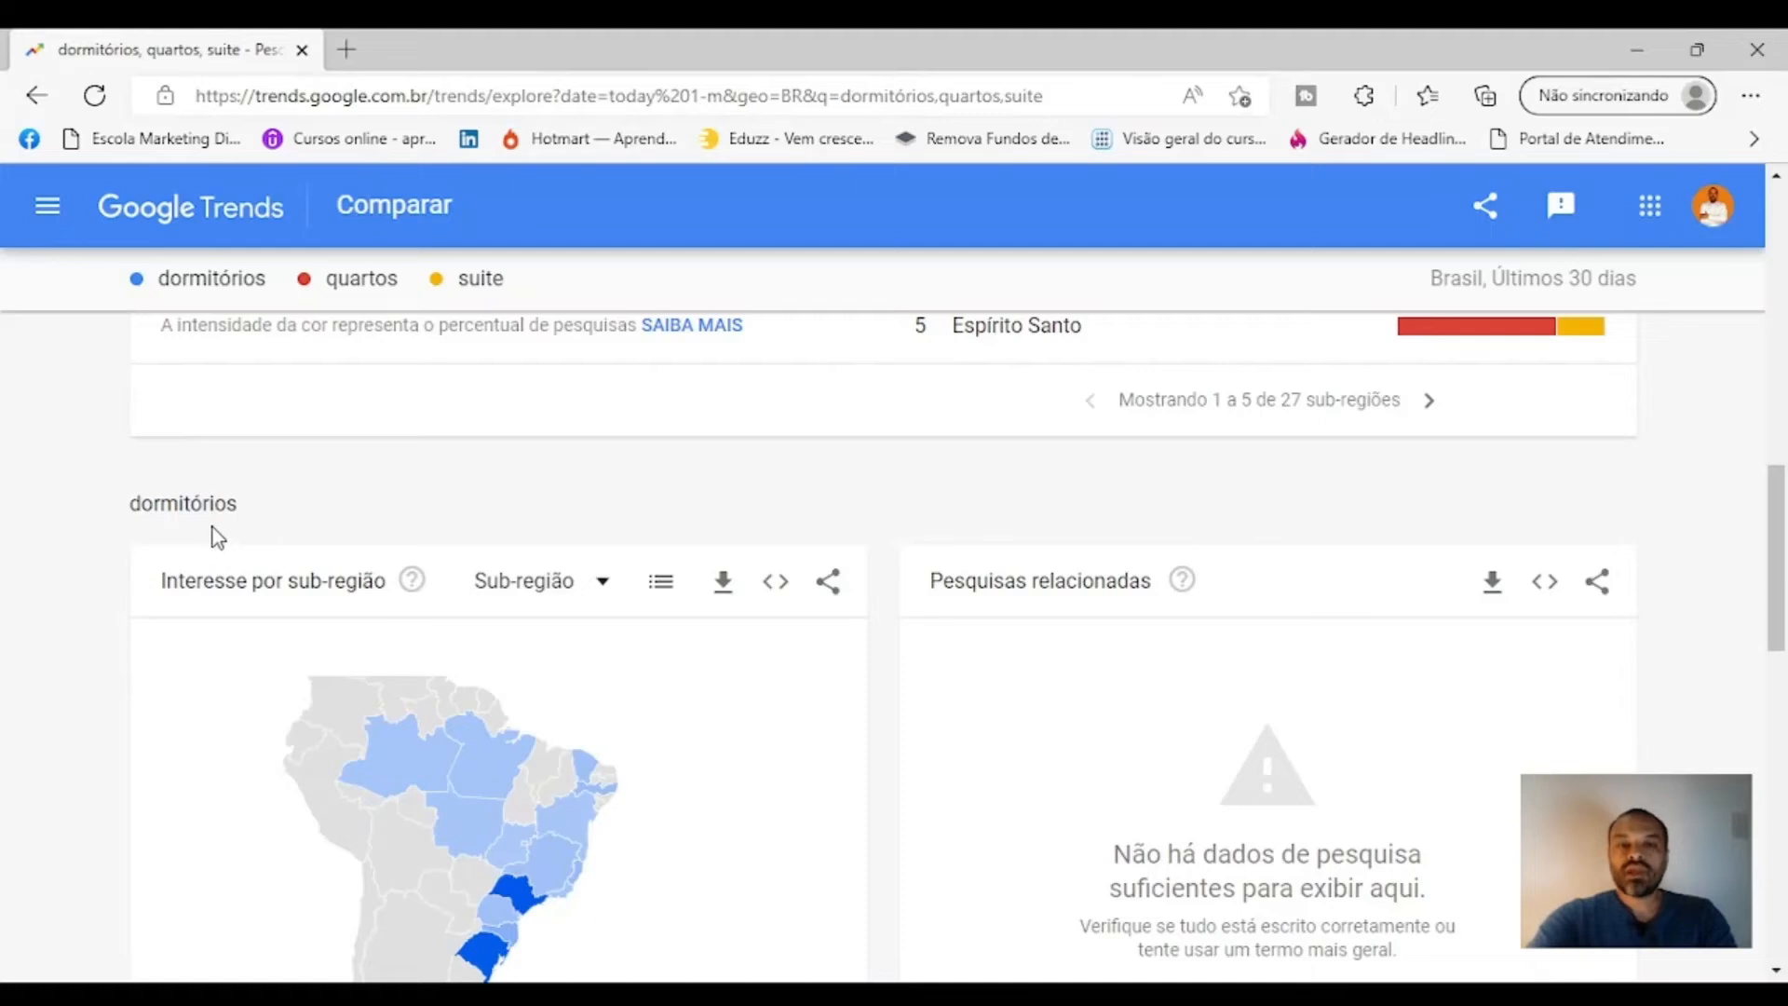
scroll(223, 522, "down", 1)
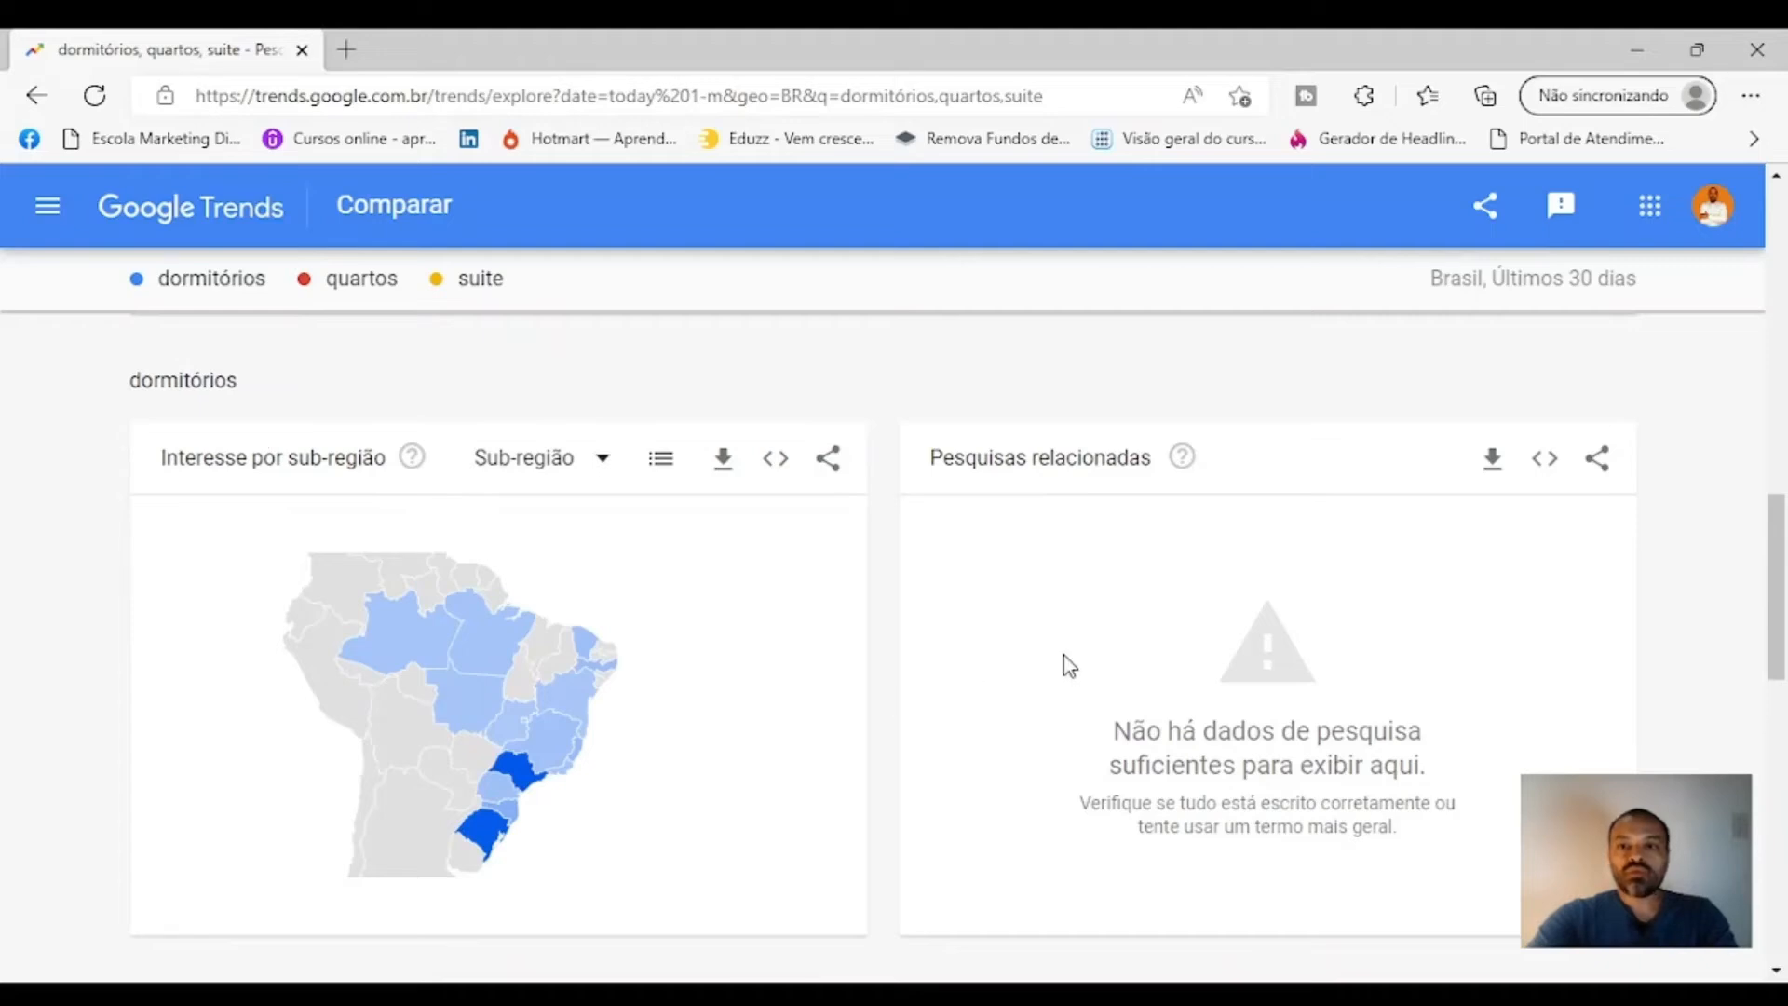
Review the related searches for "quartos" and inspect states such as Goiás on its sub-region interest map
scroll(965, 667, "down", 5)
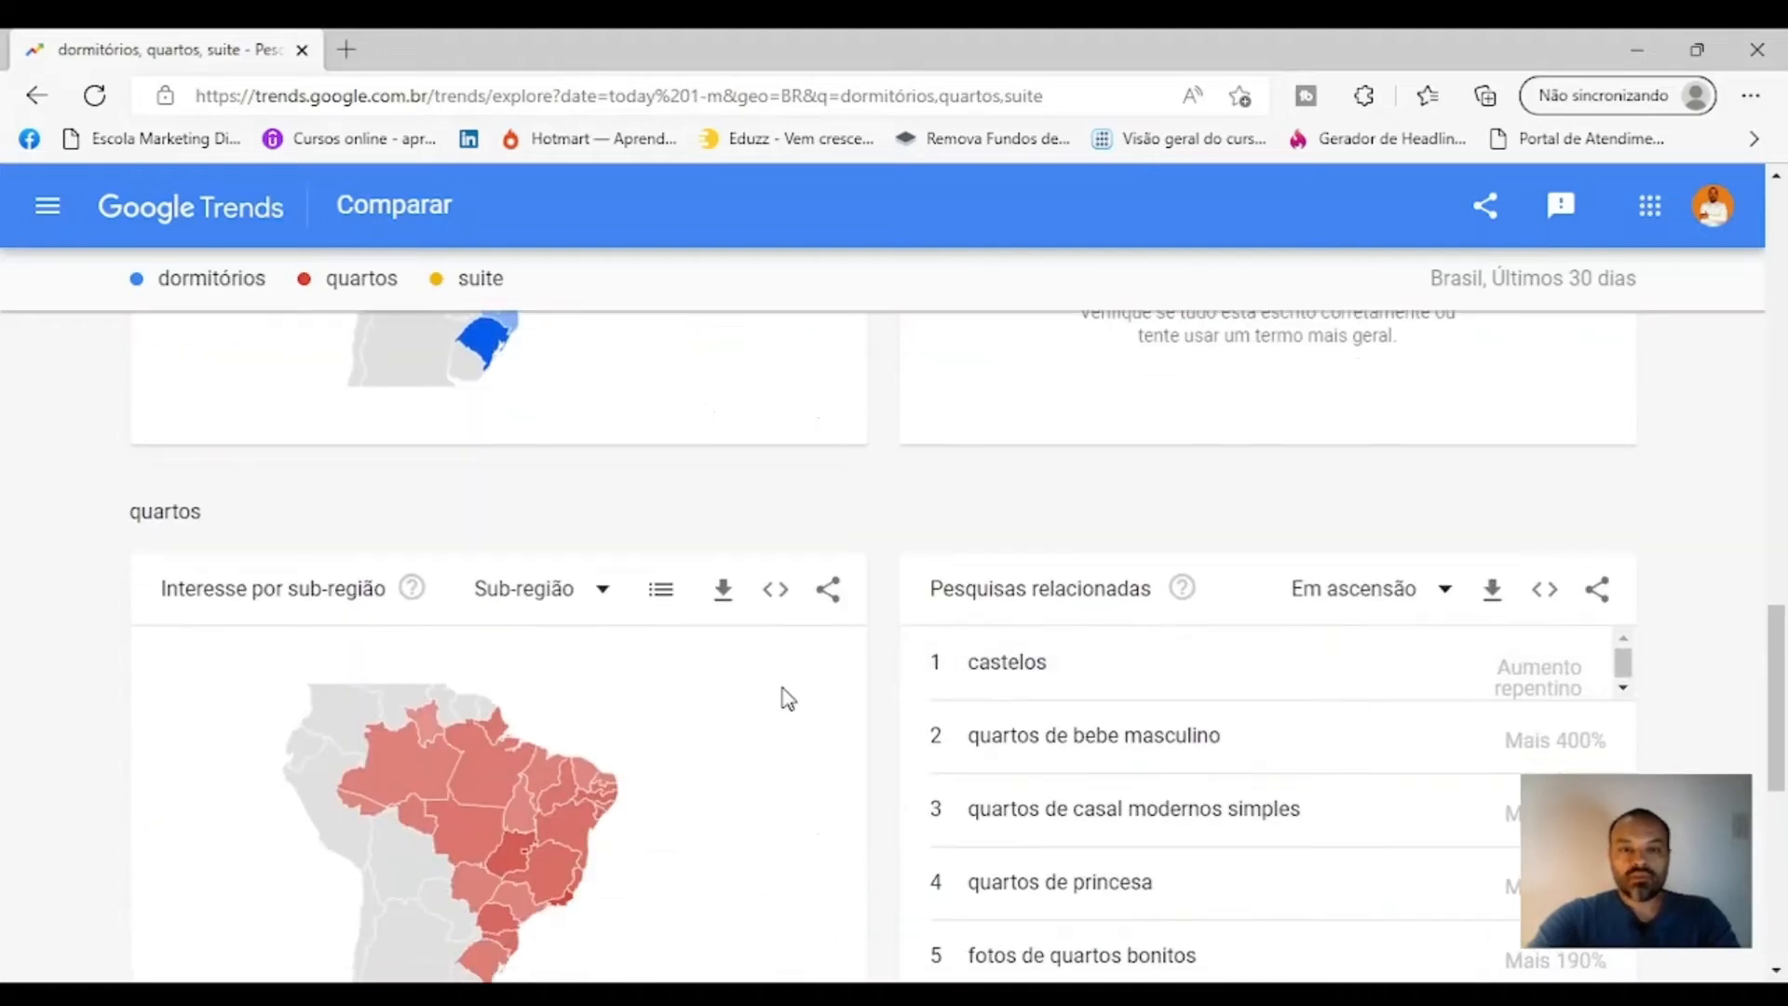
left_click_drag(203, 518, 132, 514)
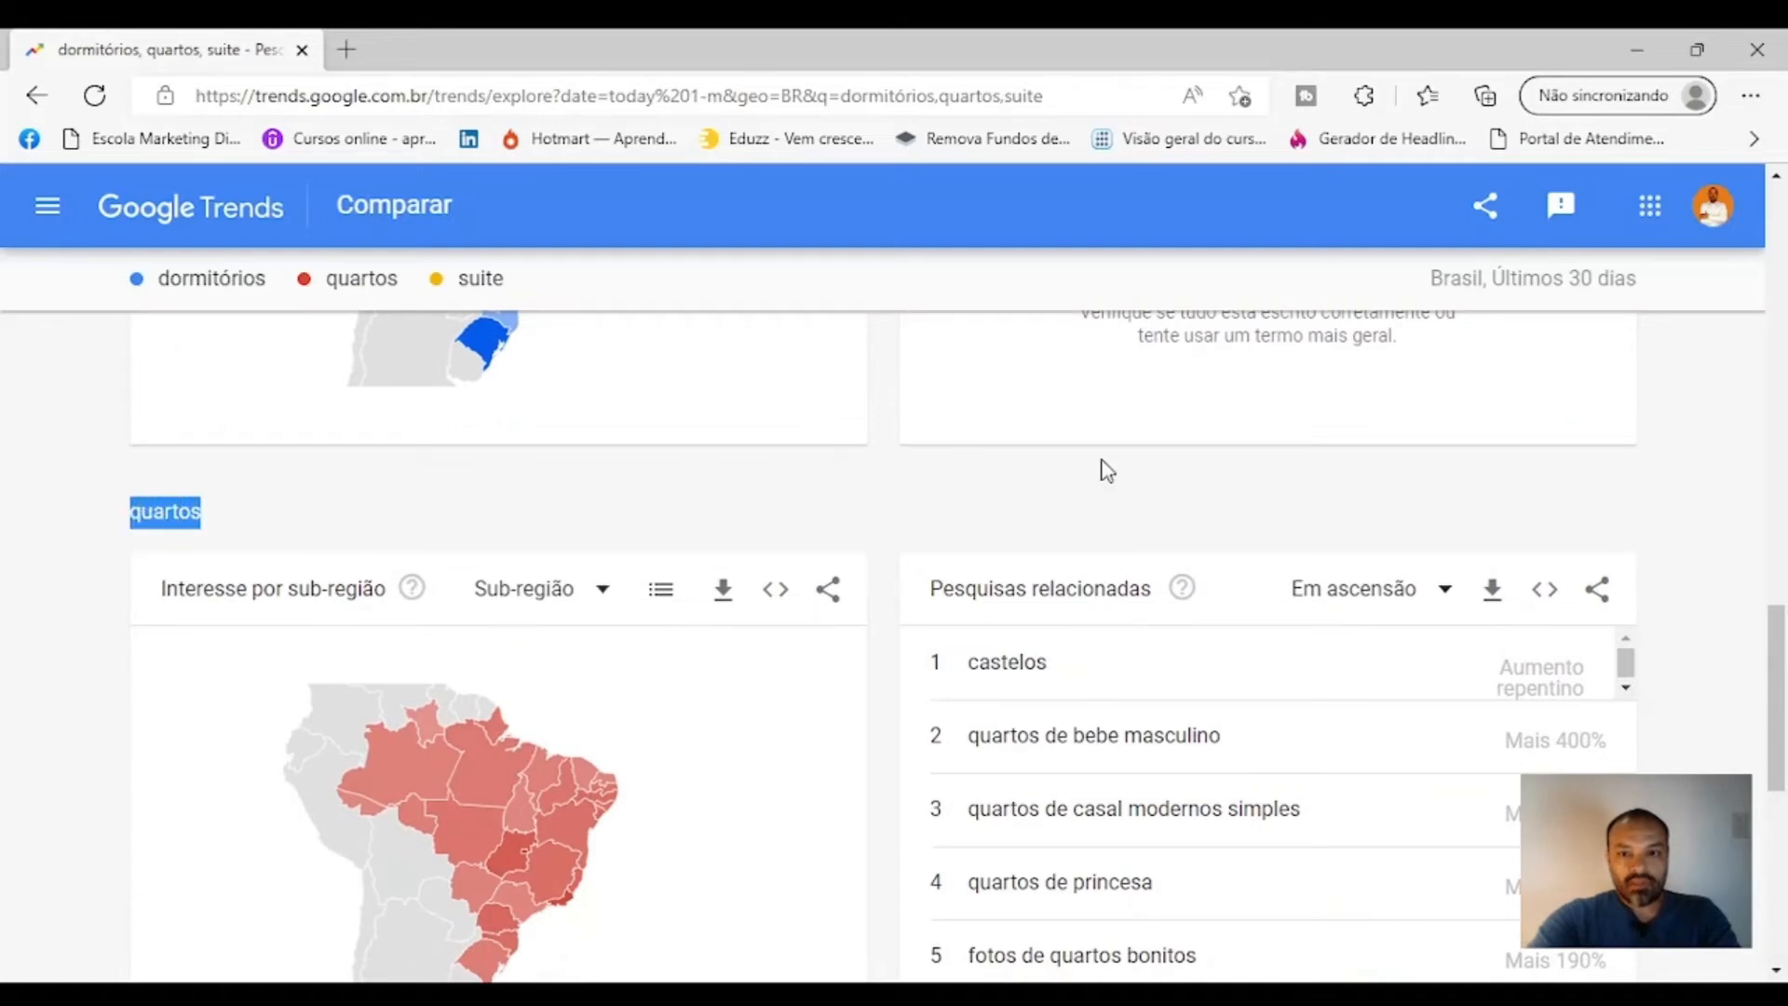
scroll(1108, 471, "down", 1)
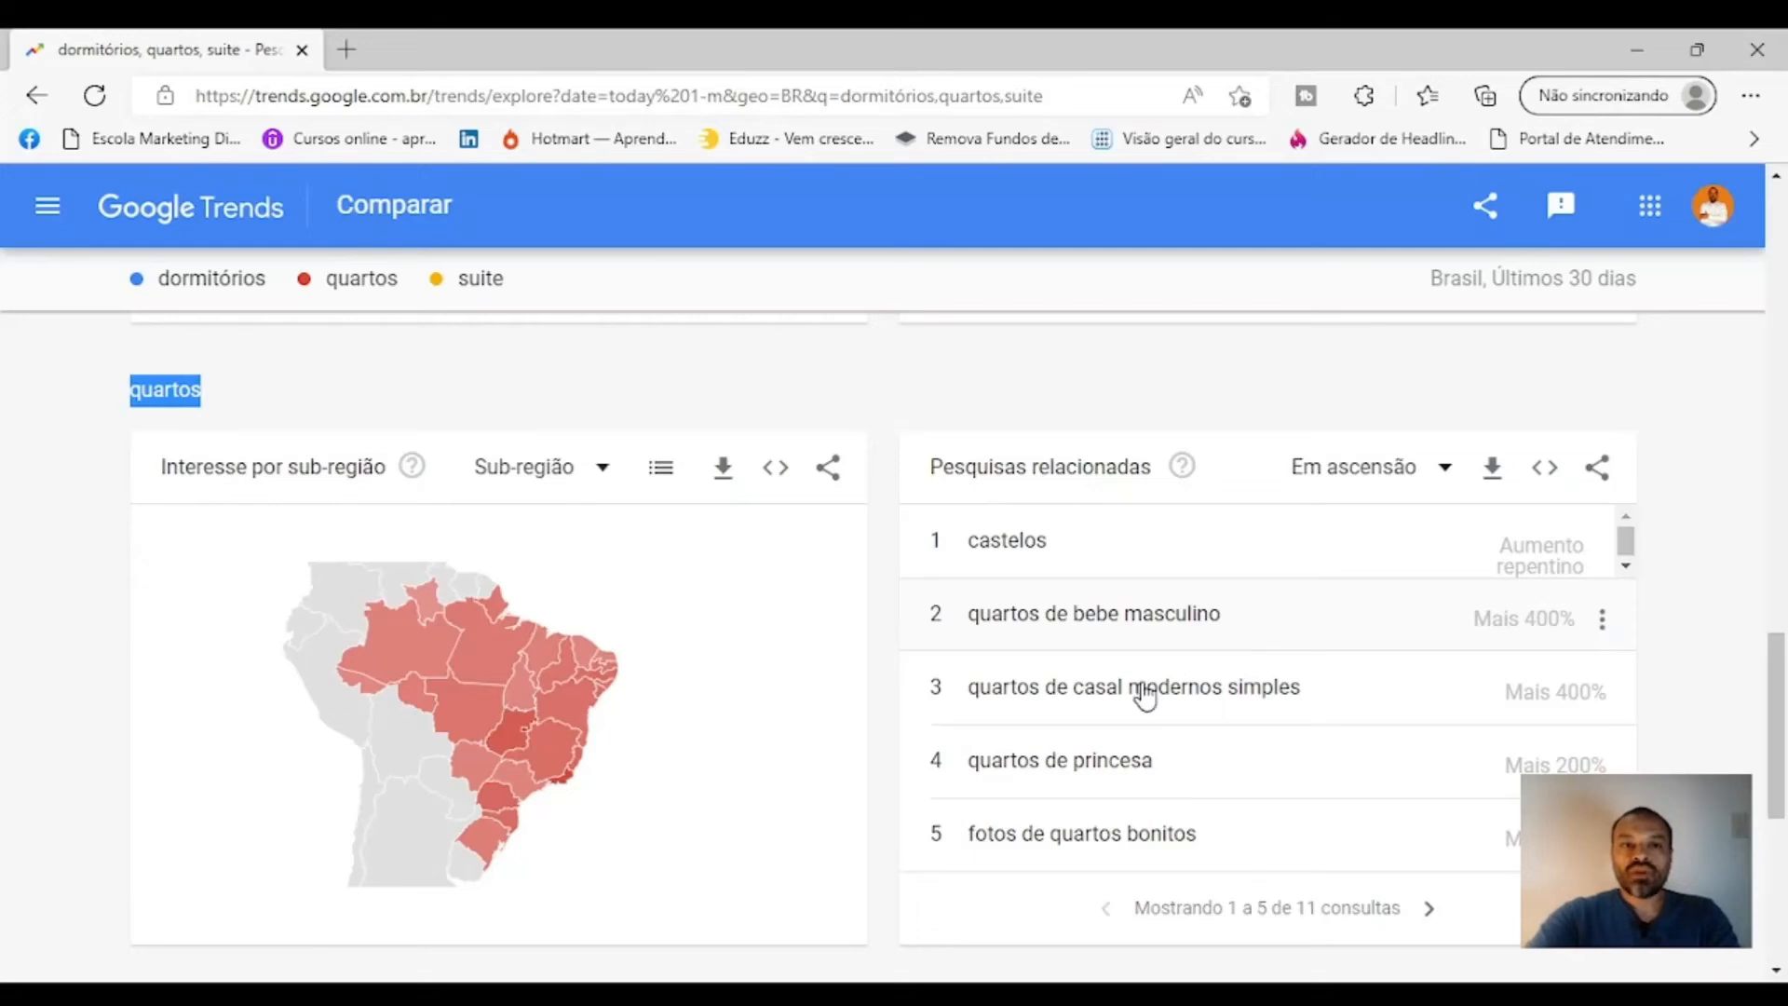
mouse_move(493, 759)
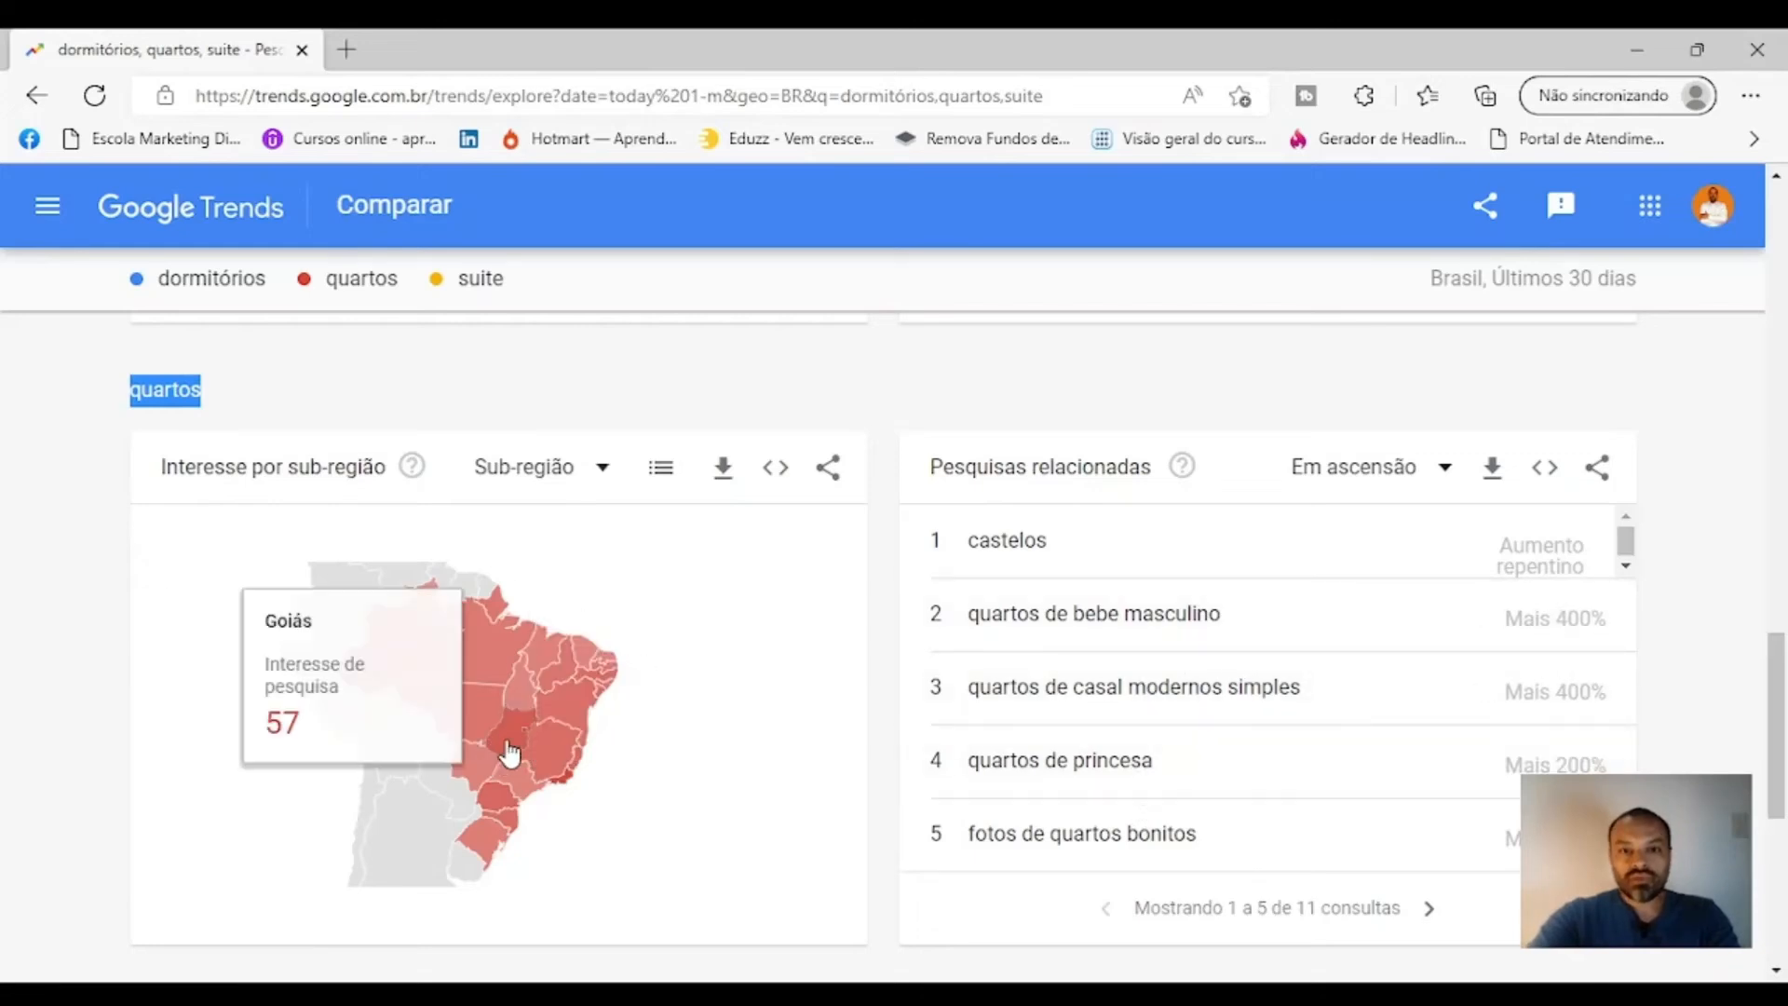
mouse_move(564, 719)
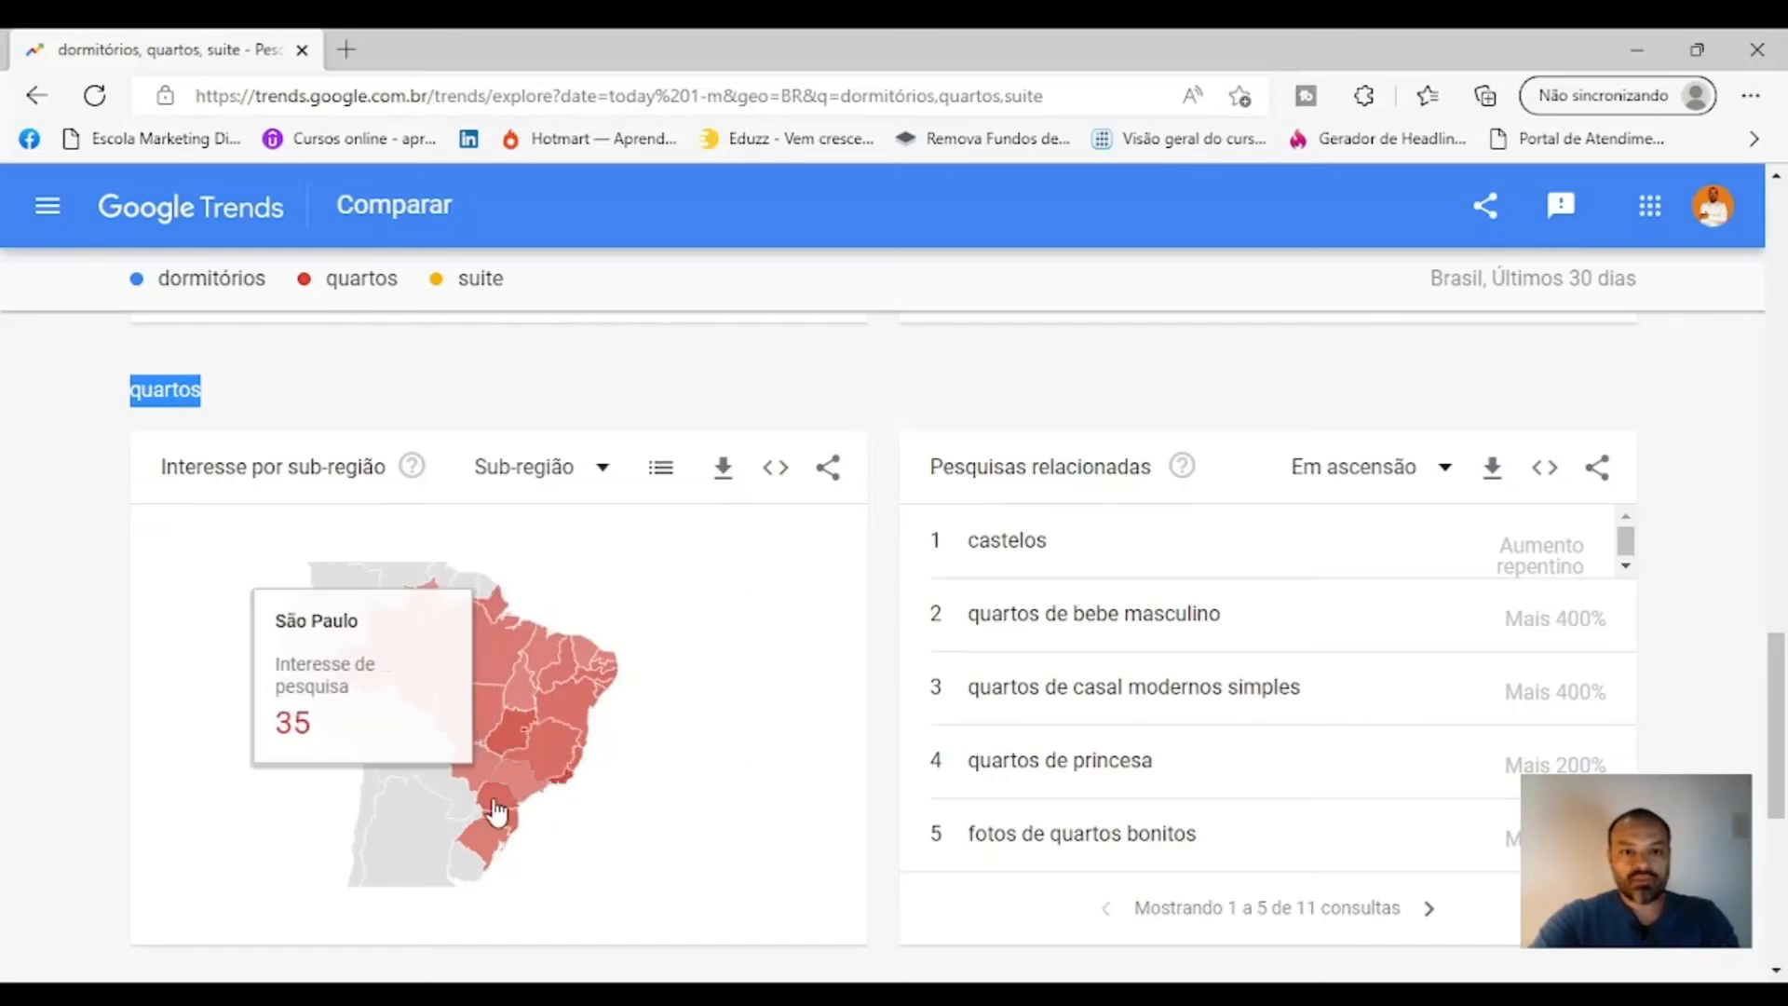
Examine the sub-region interest map and rising related searches for "suite"
scroll(675, 748, "down", 5)
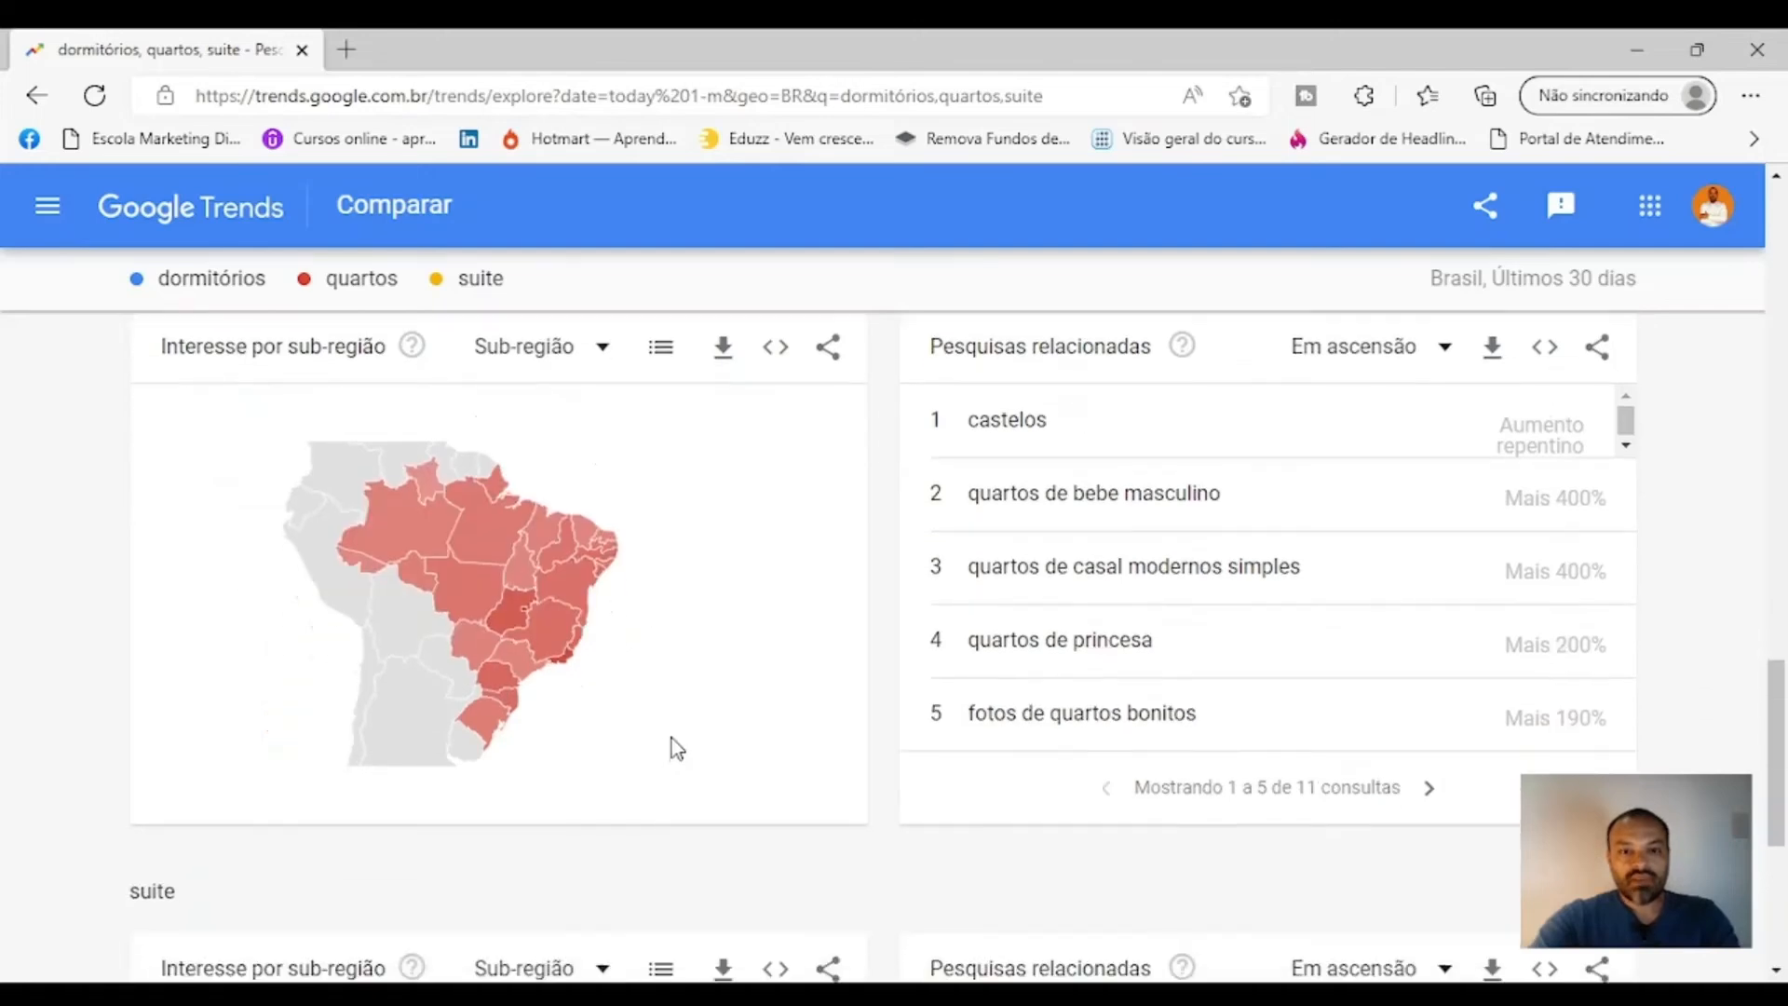
scroll(675, 748, "down", 1)
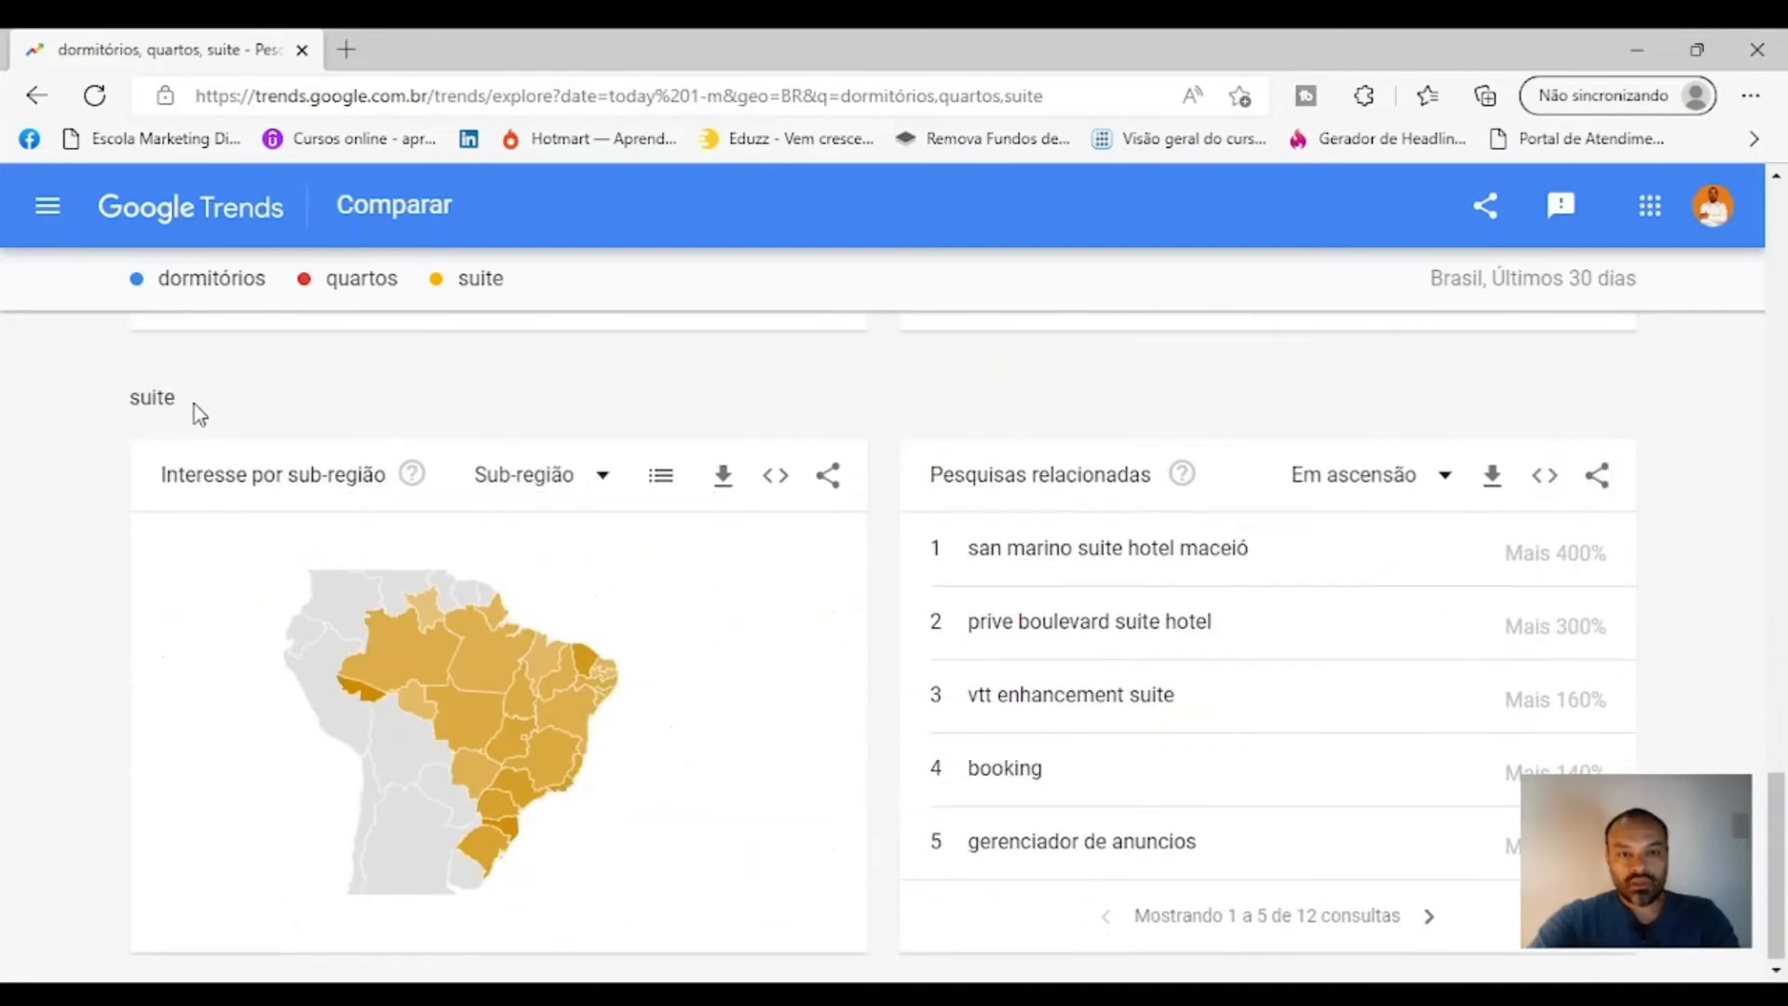
left_click_drag(176, 403, 126, 414)
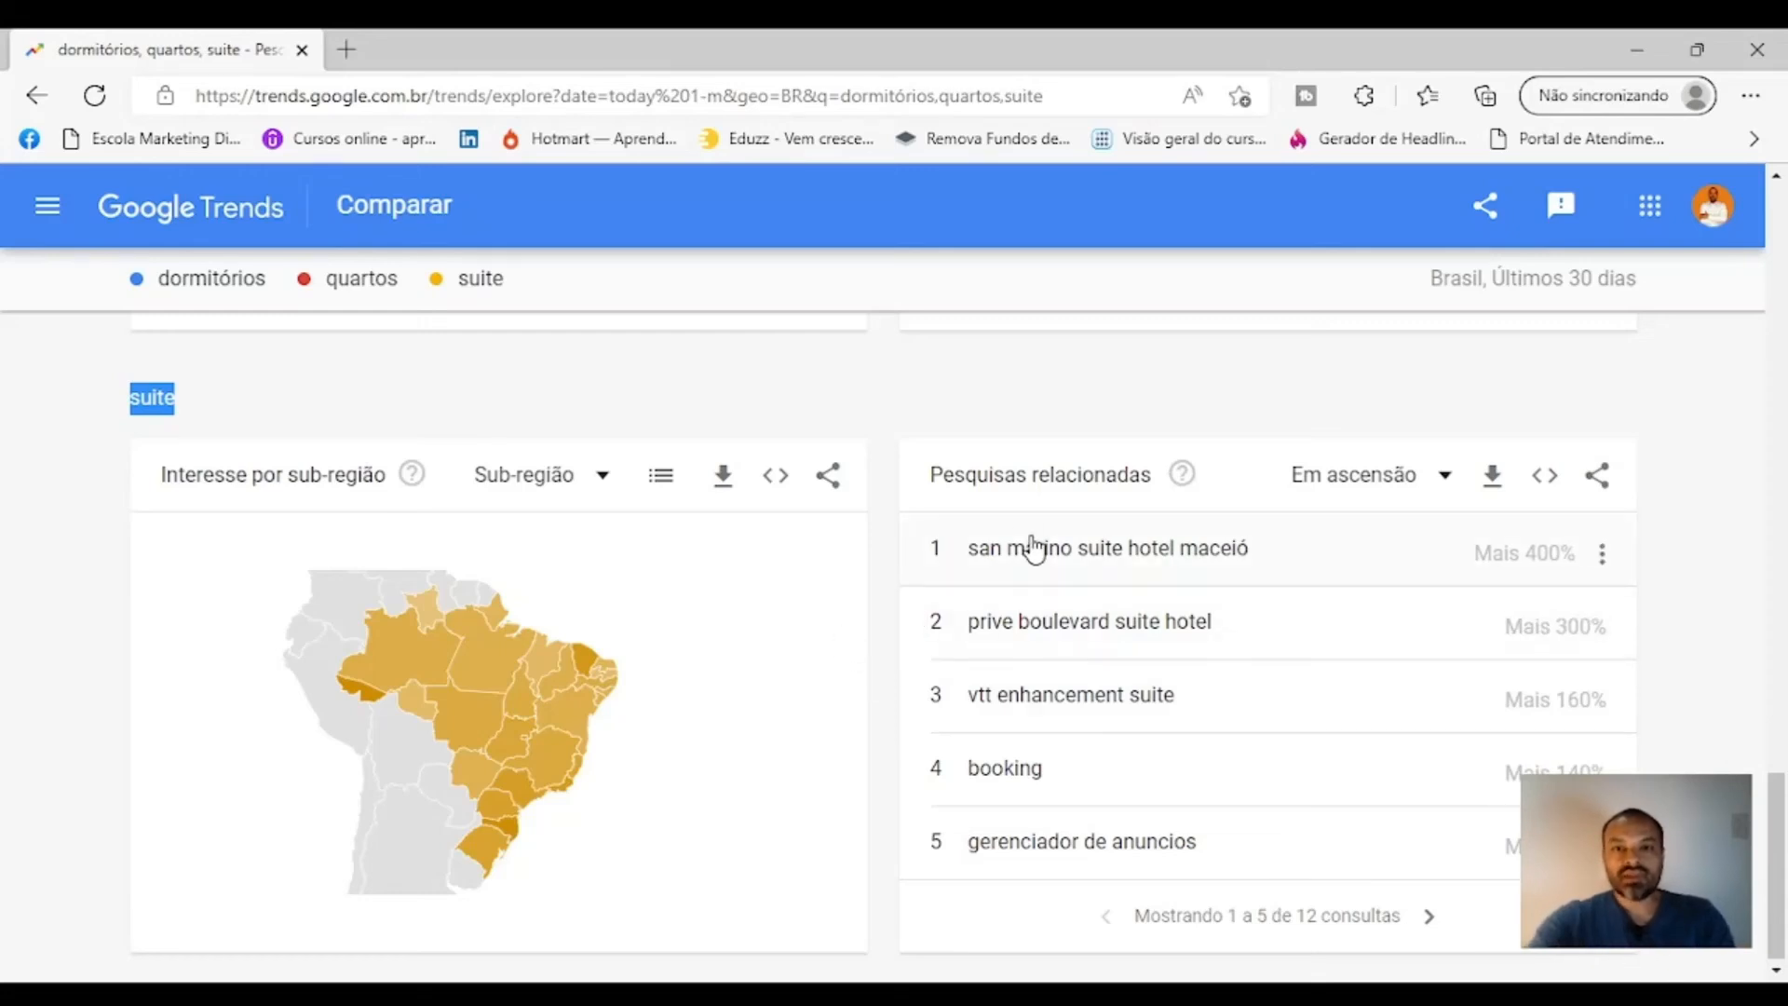
scroll(1039, 557, "up", 1)
scroll(1044, 568, "down", 1)
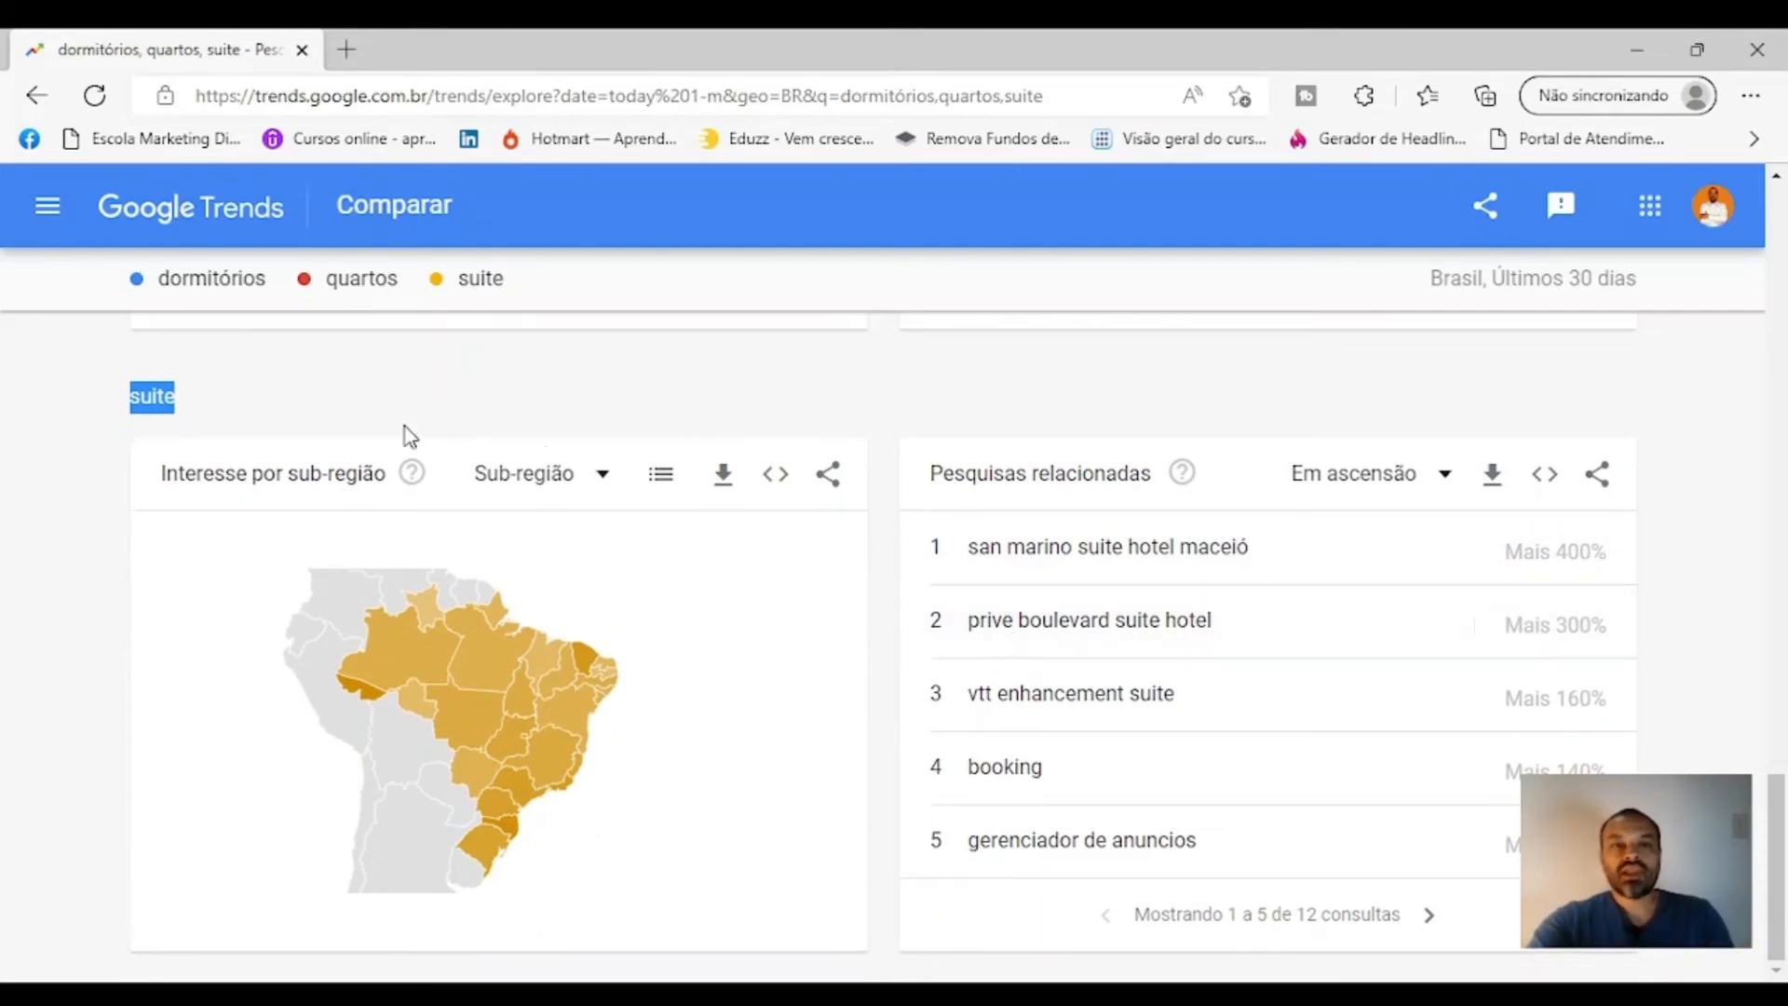
left_click(284, 412)
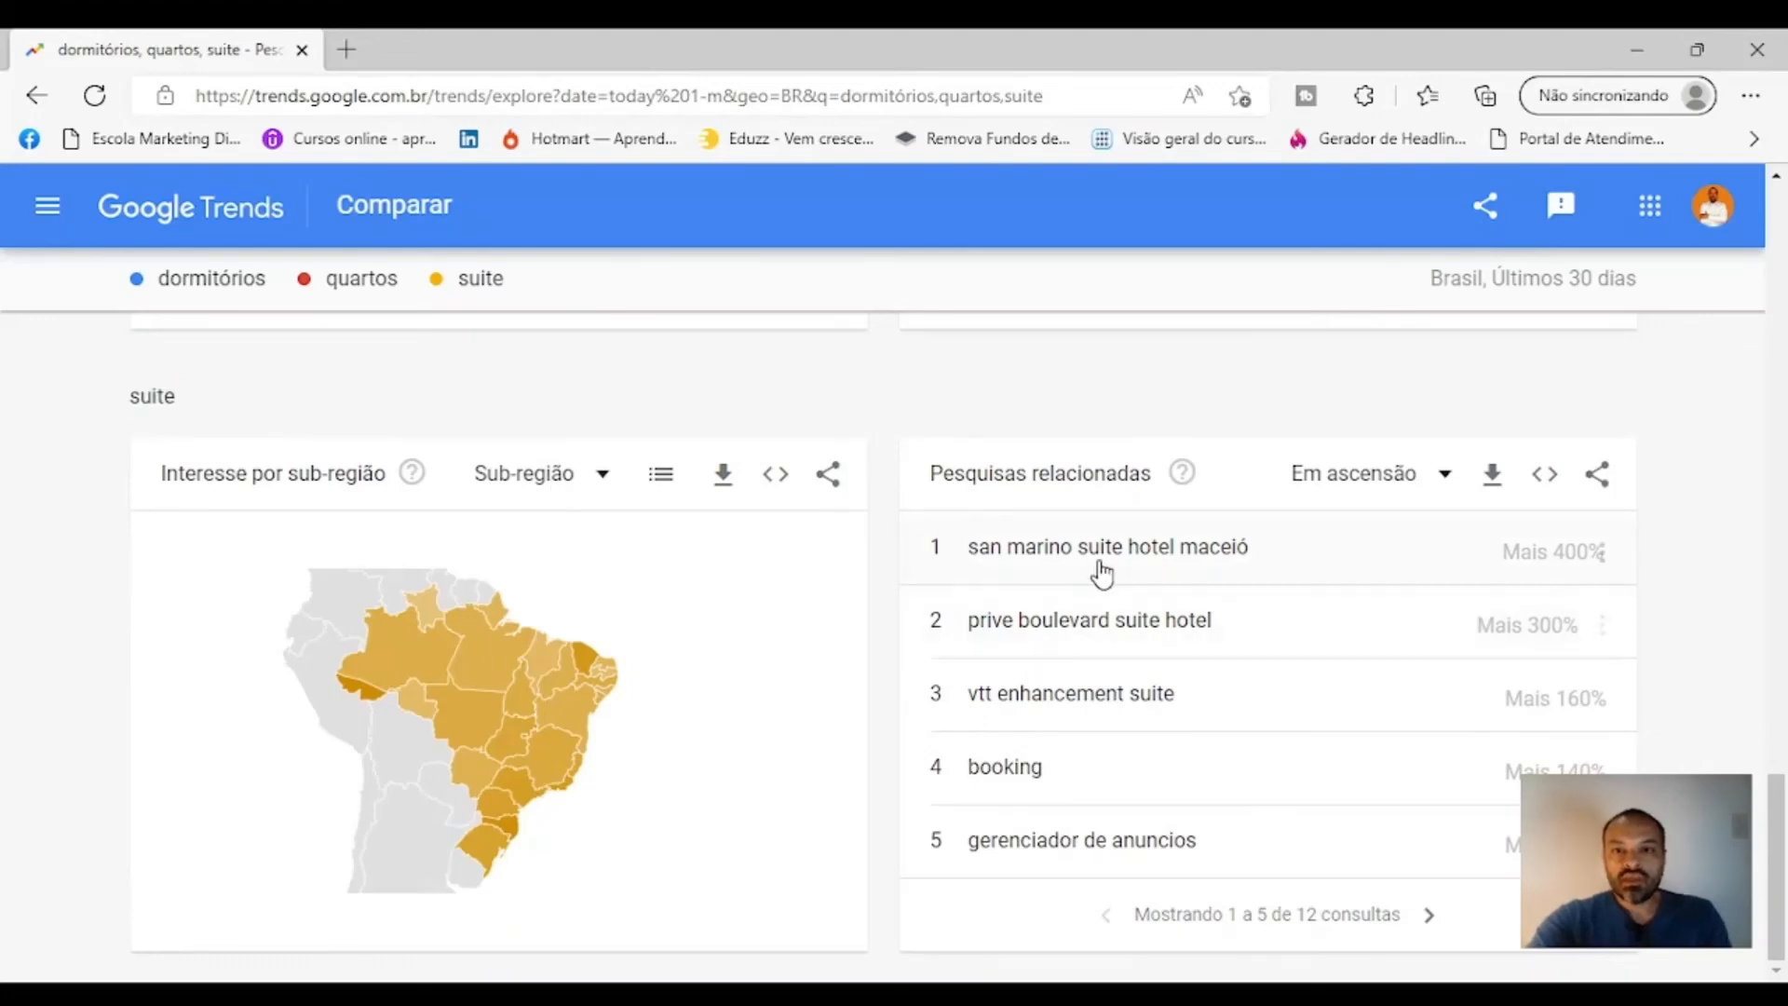
Return to the "quartos" section and reread its rising related searches
scroll(998, 679, "up", 4)
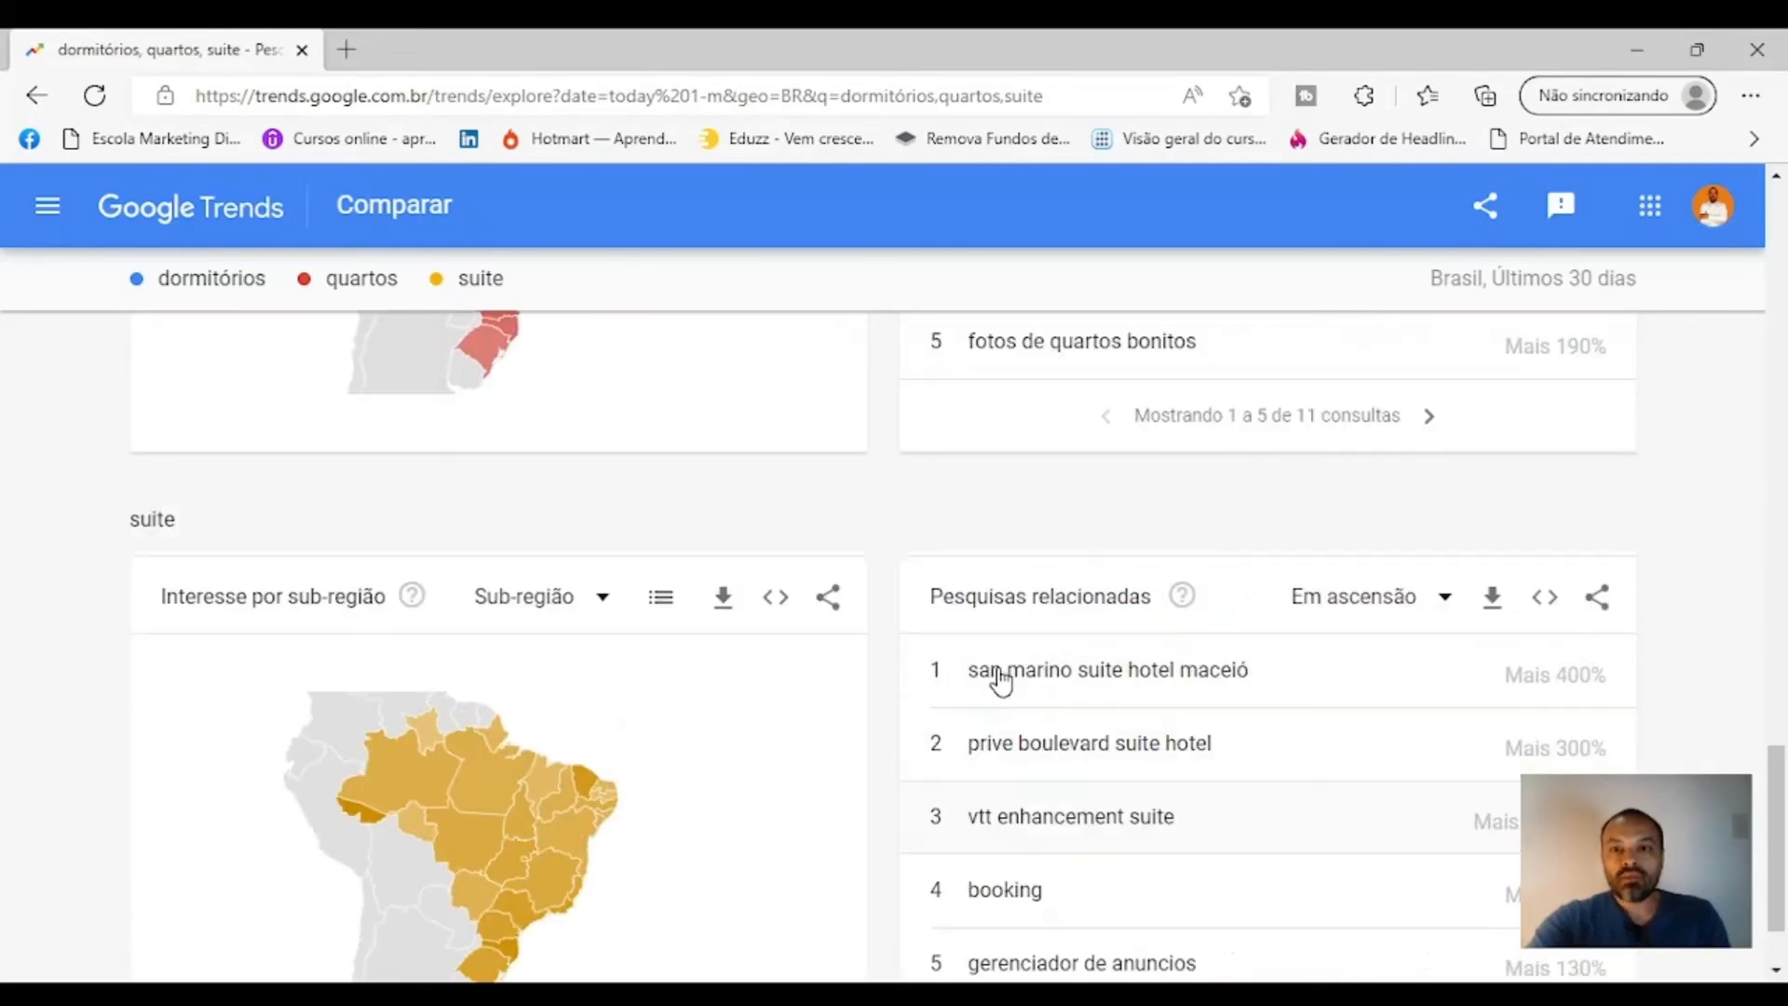
scroll(1011, 612, "up", 2)
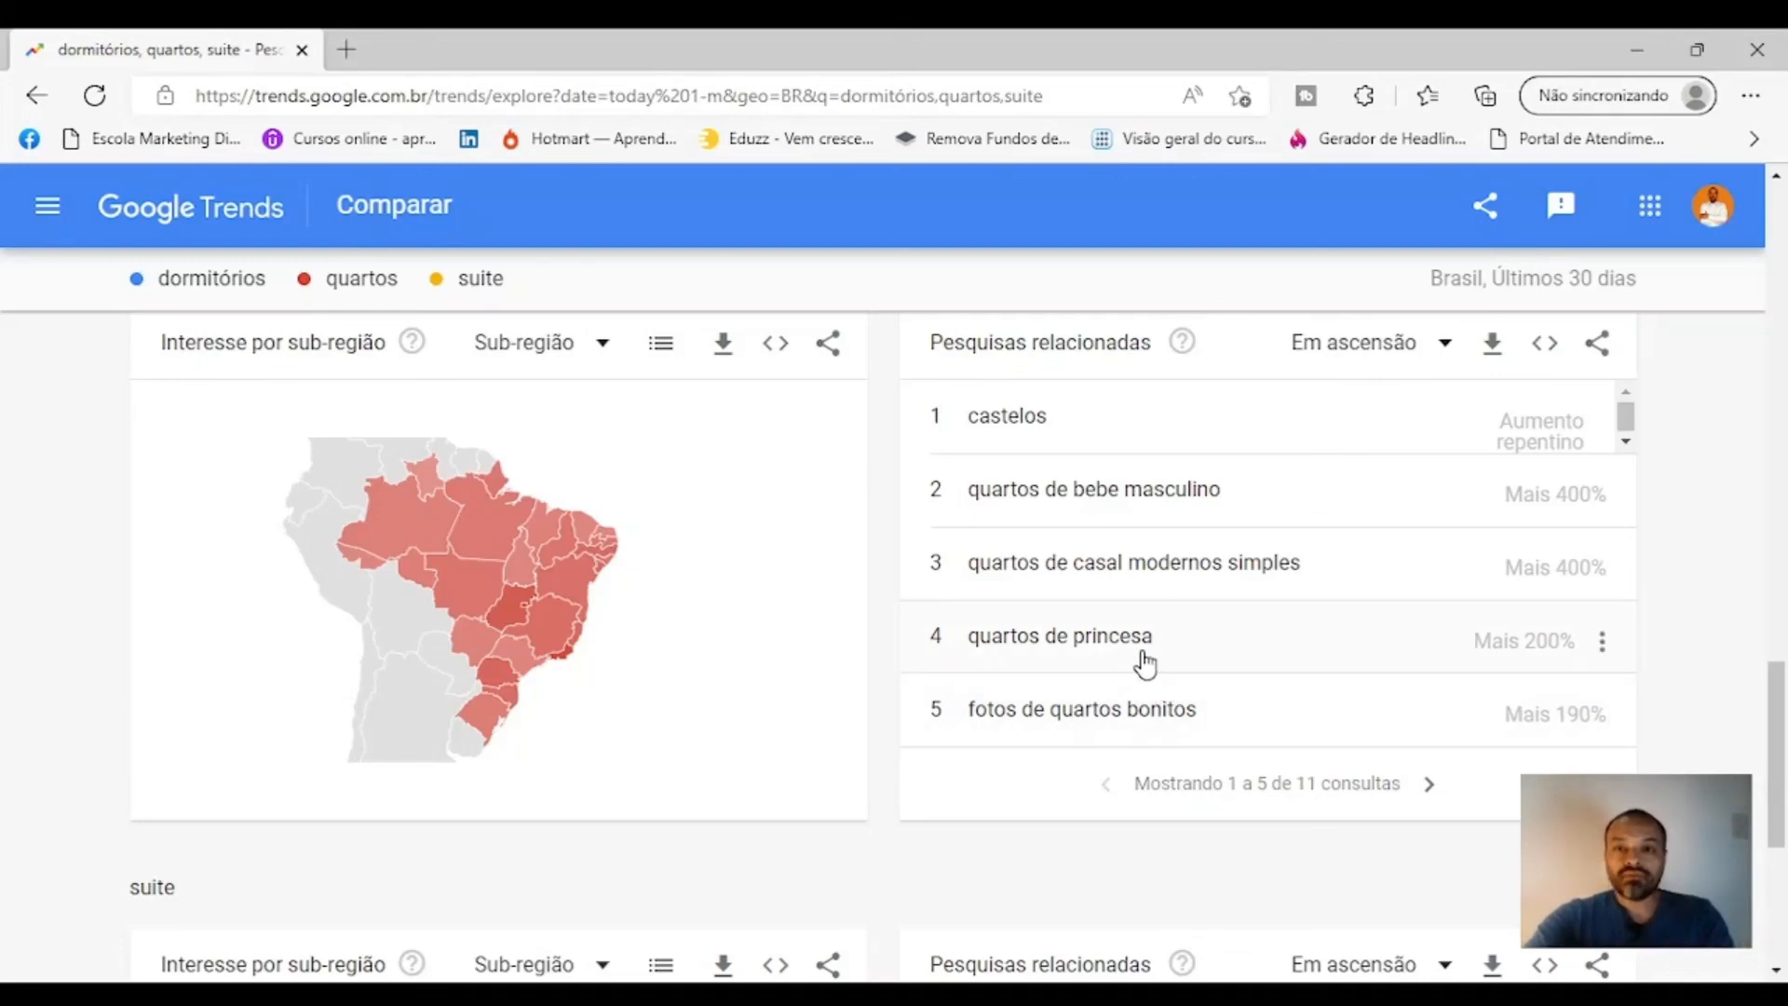
scroll(1142, 658, "down", 1)
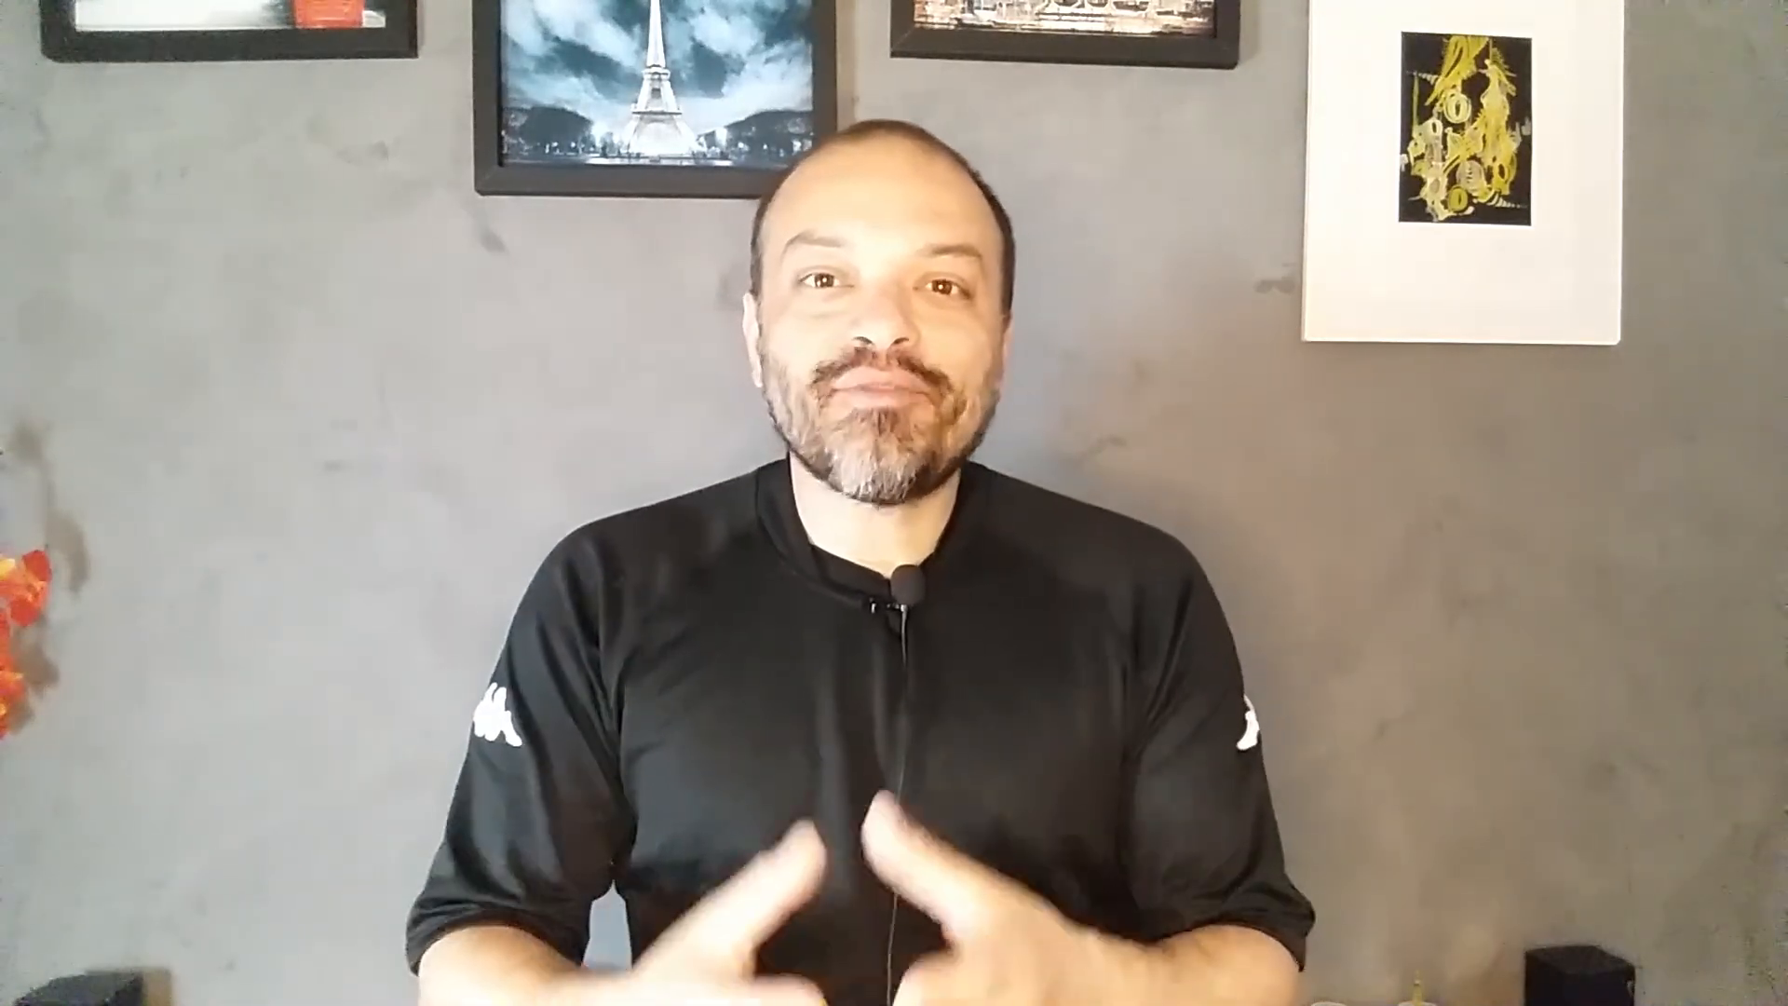